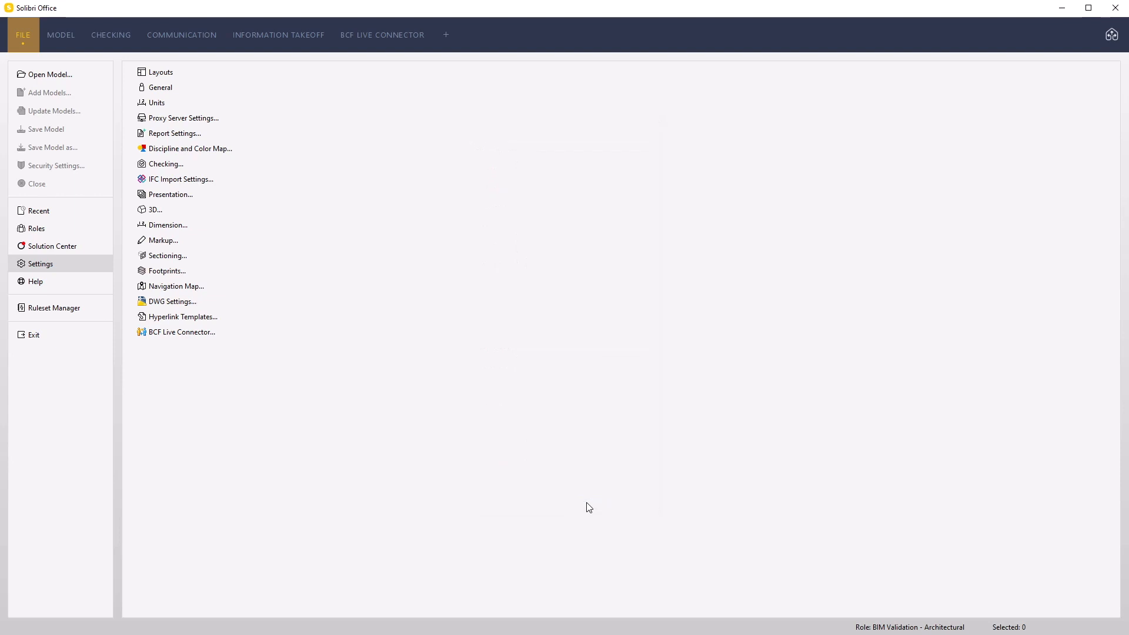
Open the BIM Coordination.xml role in the Roles settings.
{"action": "left_click", "coordinate": [60, 233]}
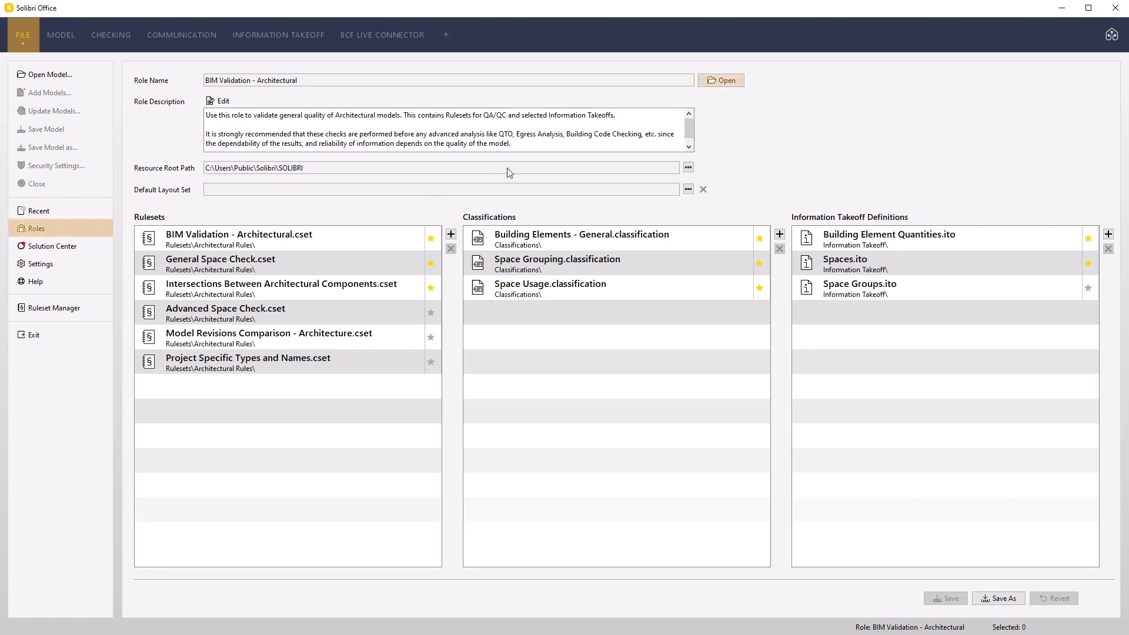
{"action": "left_click", "coordinate": [720, 81]}
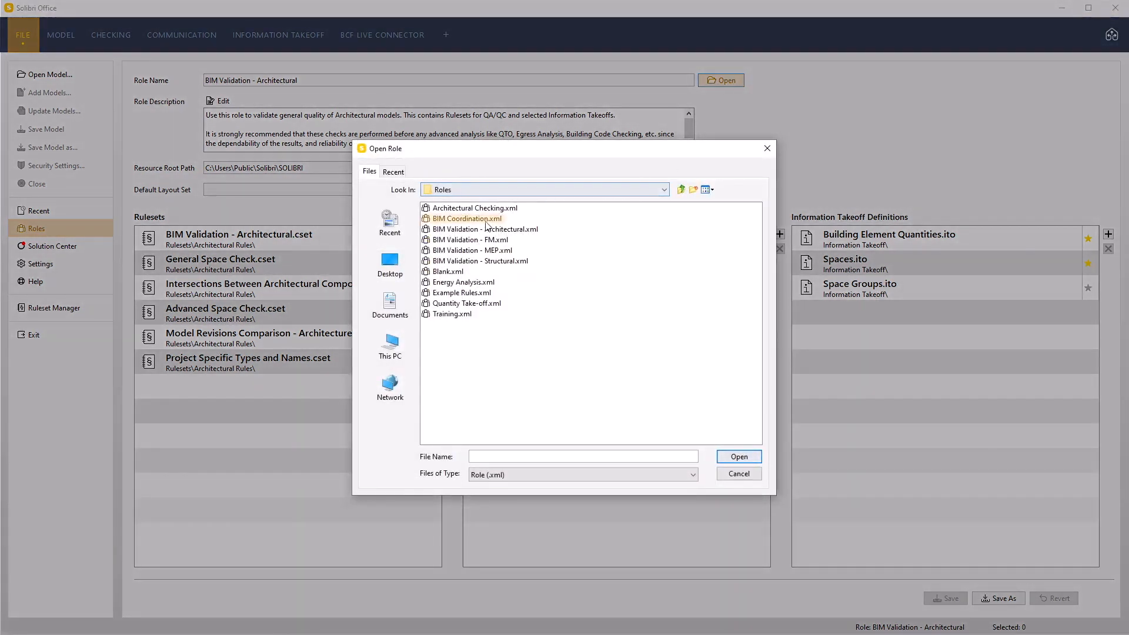
{"action": "left_click", "coordinate": [482, 220]}
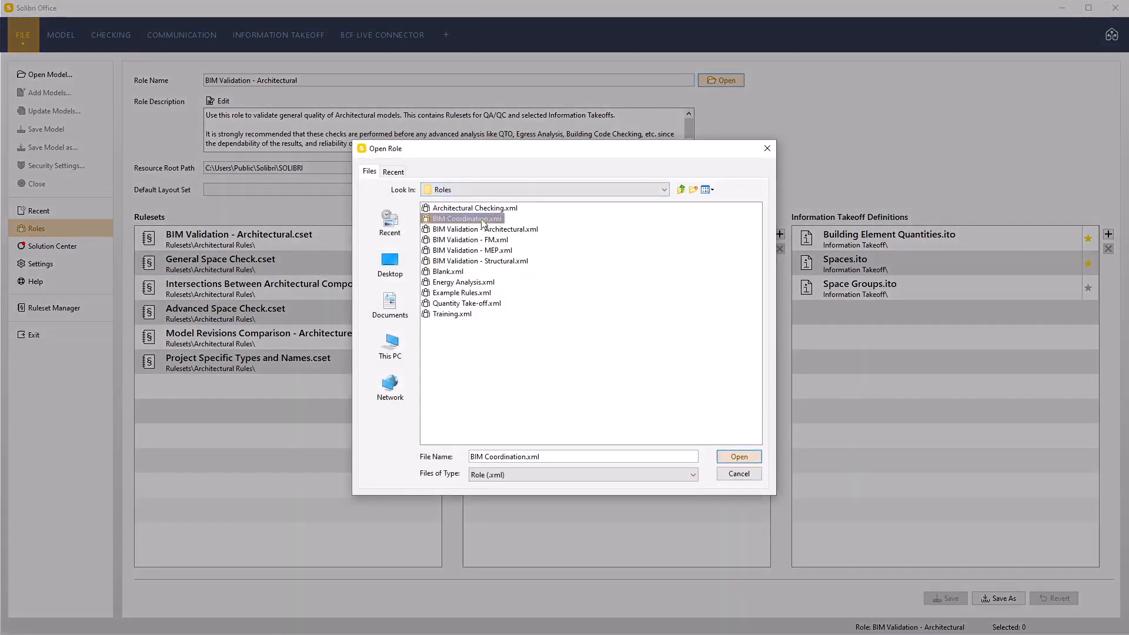
{"action": "left_click", "coordinate": [736, 456]}
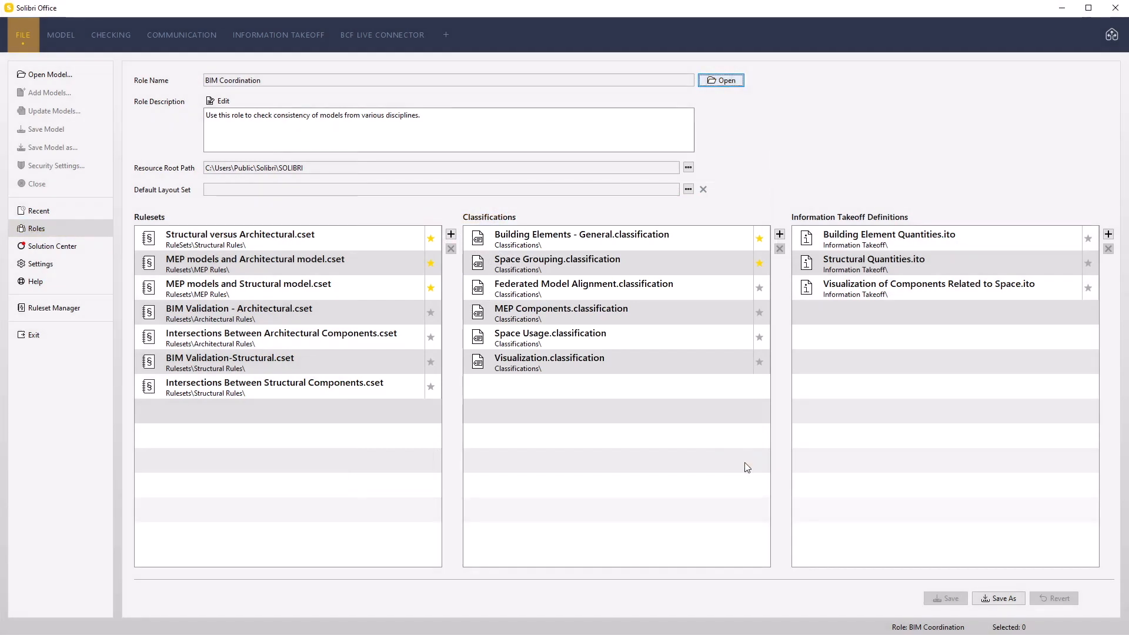
Open Solibri Building.ifc, Solibri Building Structural.ifc and Ventilation Model.ifc together from the ifc samples folder.
{"action": "left_click", "coordinate": [67, 214]}
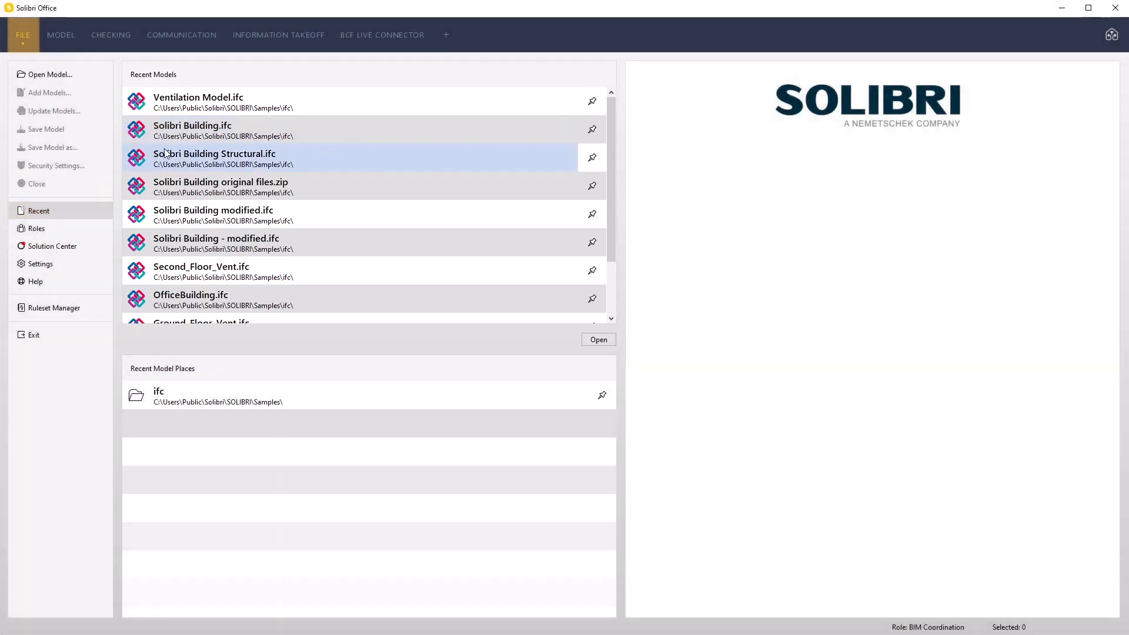
{"action": "left_click", "coordinate": [61, 79]}
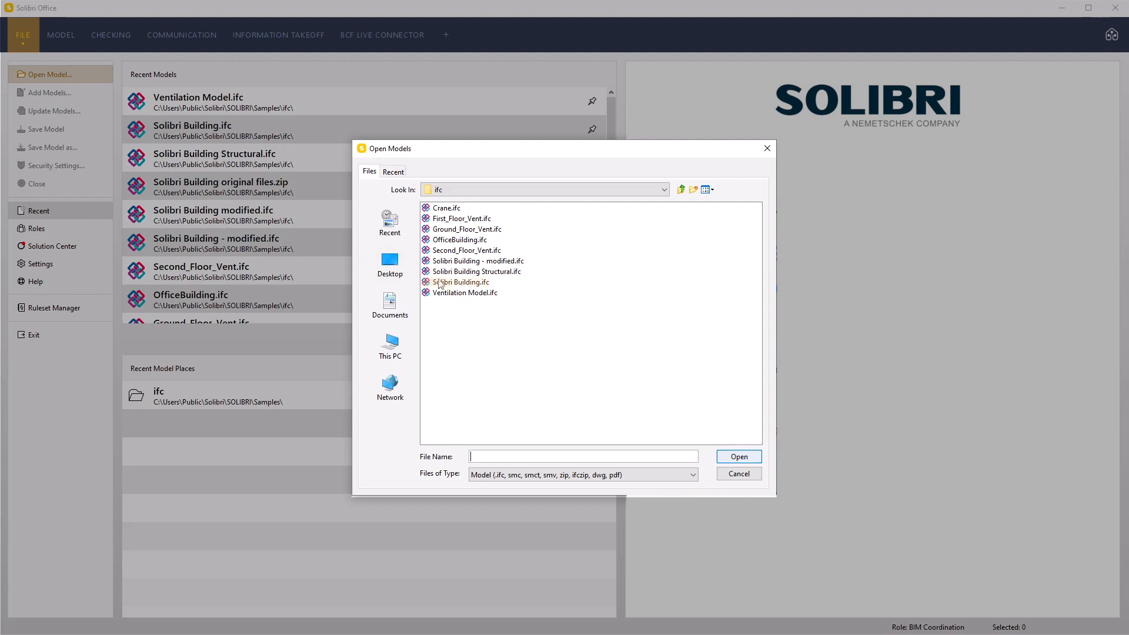
{"action": "left_click", "coordinate": [450, 284]}
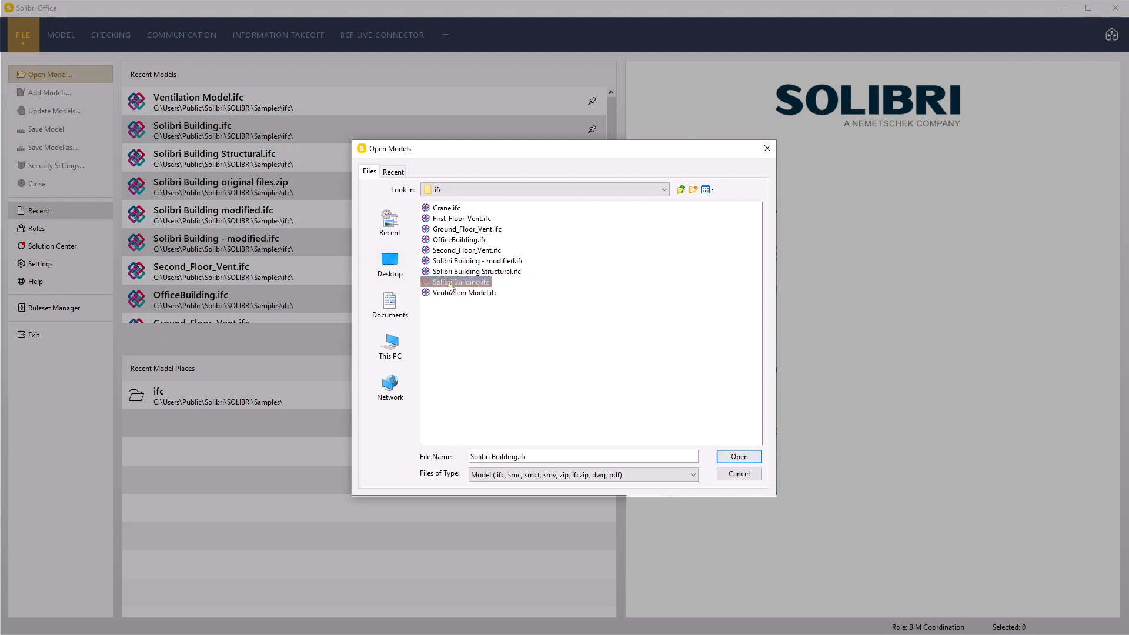
{"action": "left_click", "coordinate": [465, 272], "text": "ctrl"}
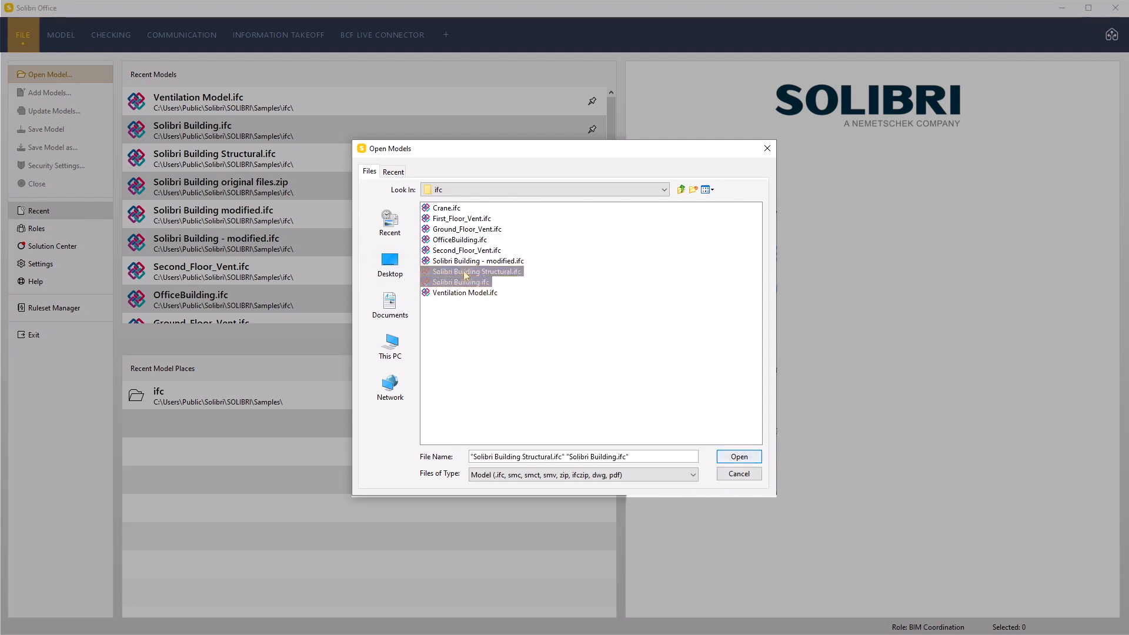
{"action": "left_click", "coordinate": [467, 293], "text": "ctrl"}
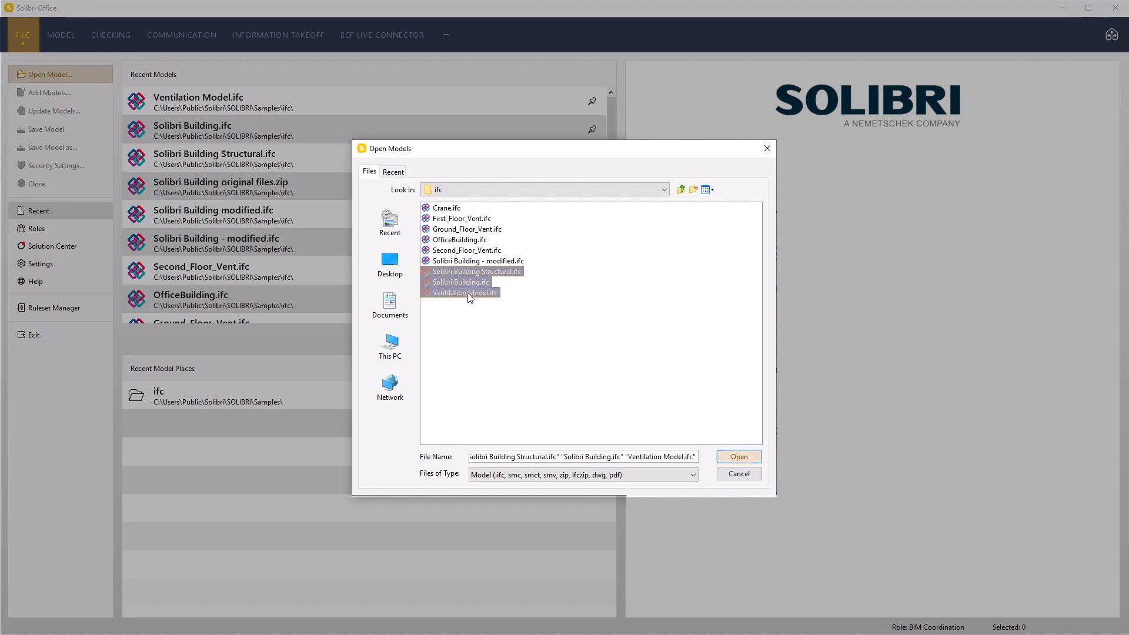
{"action": "left_click", "coordinate": [739, 456]}
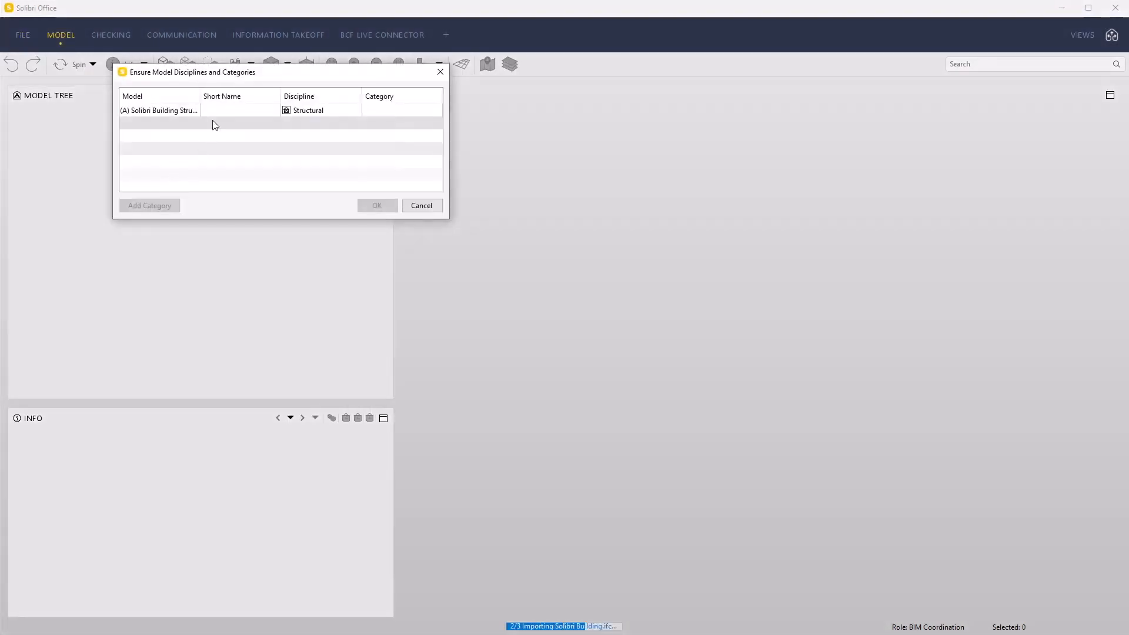
Give the models short names: S for Solibri Building Structural, A for Solibri Building and M for Ventilation Model.
{"action": "double_click", "coordinate": [217, 115]}
{"action": "type", "text": "S"}
{"action": "double_click", "coordinate": [222, 124]}
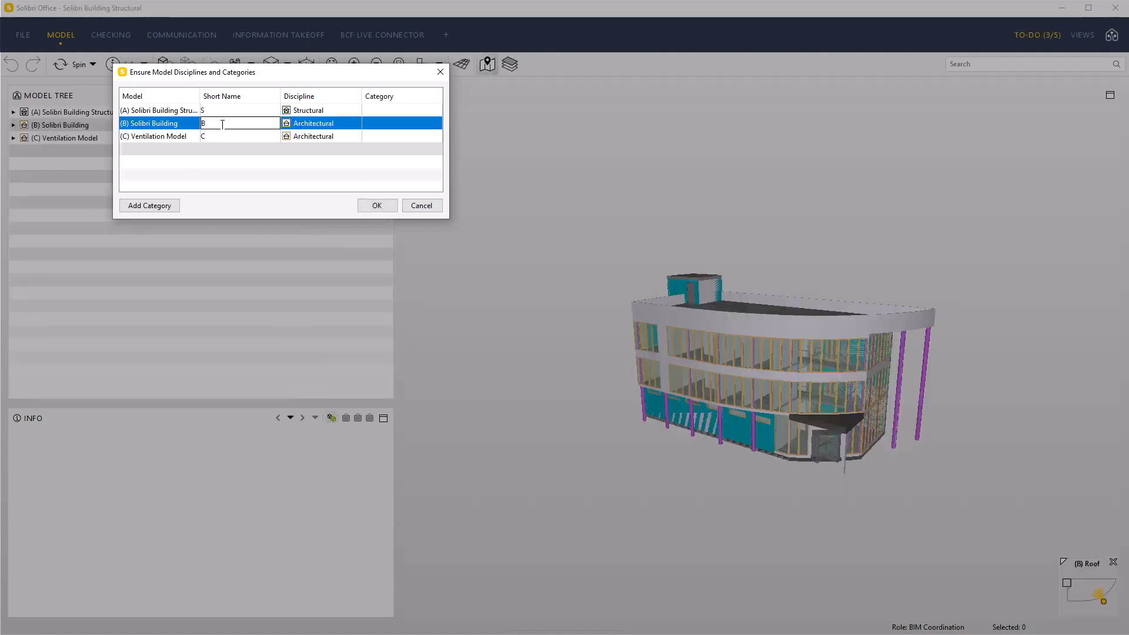
{"action": "type", "text": "A"}
{"action": "double_click", "coordinate": [221, 134]}
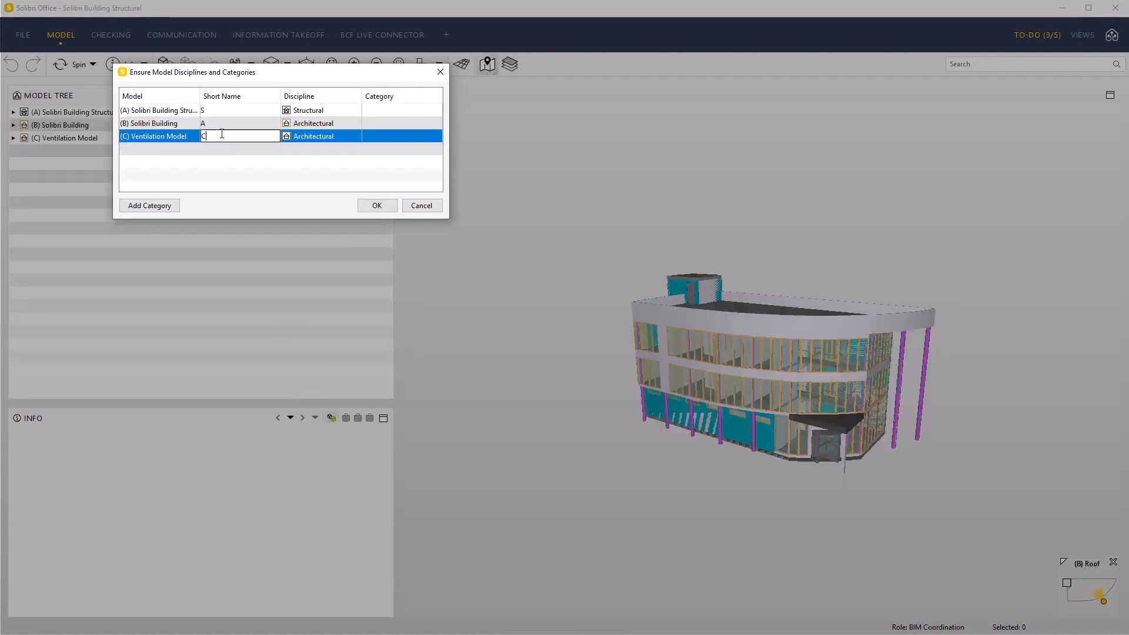
{"action": "type", "text": "M"}
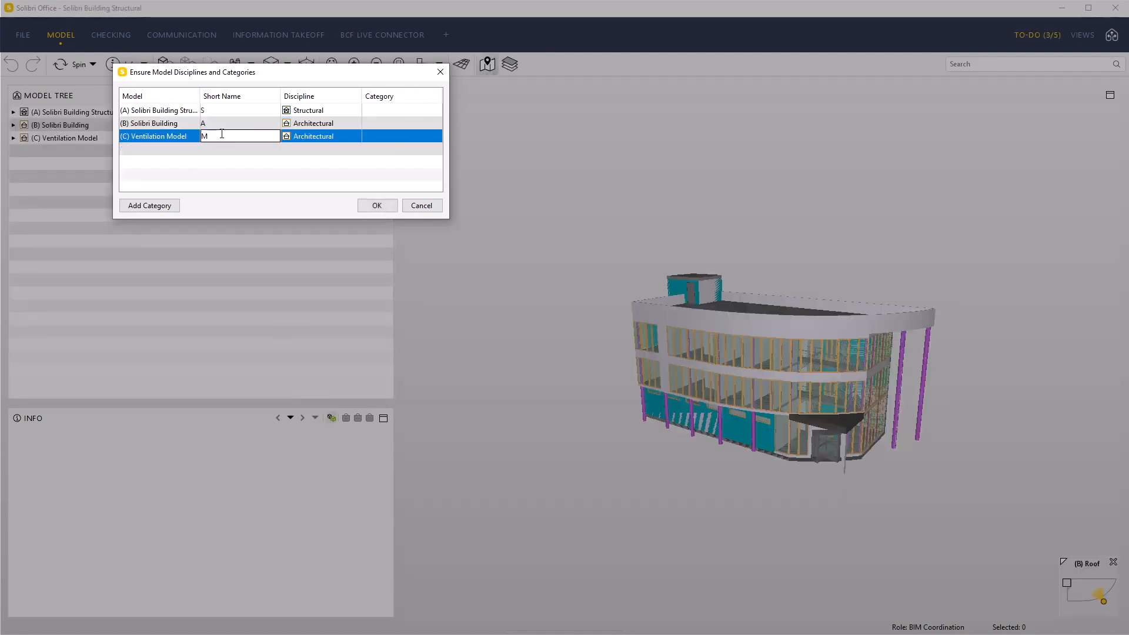
Assign the Building Services discipline to the Ventilation Model and accept the model disciplines.
{"action": "left_click", "coordinate": [320, 135]}
{"action": "left_click", "coordinate": [316, 168]}
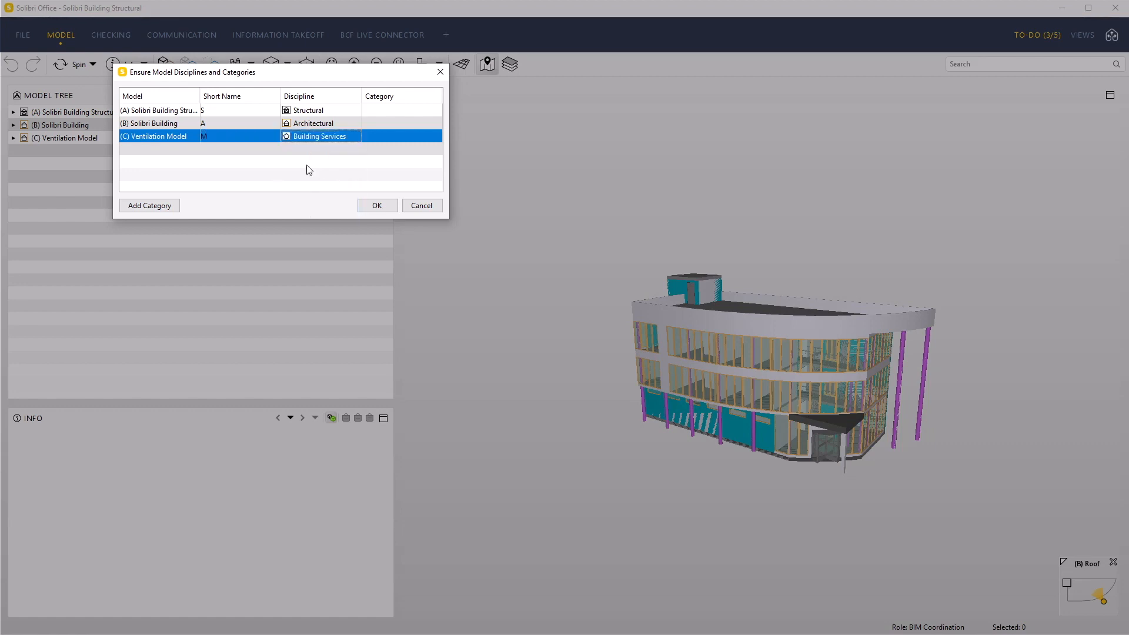
{"action": "left_click", "coordinate": [376, 207]}
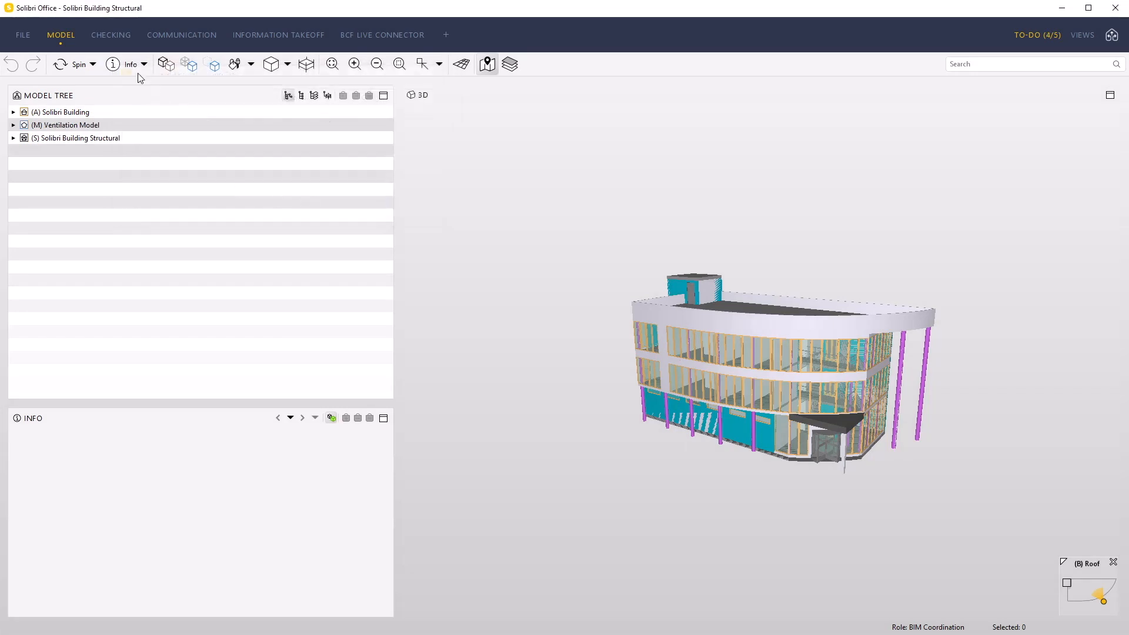
Switch to the Checking layout, dismiss the to-do note and review the role's additional rulesets without adding any.
{"action": "left_click", "coordinate": [111, 36]}
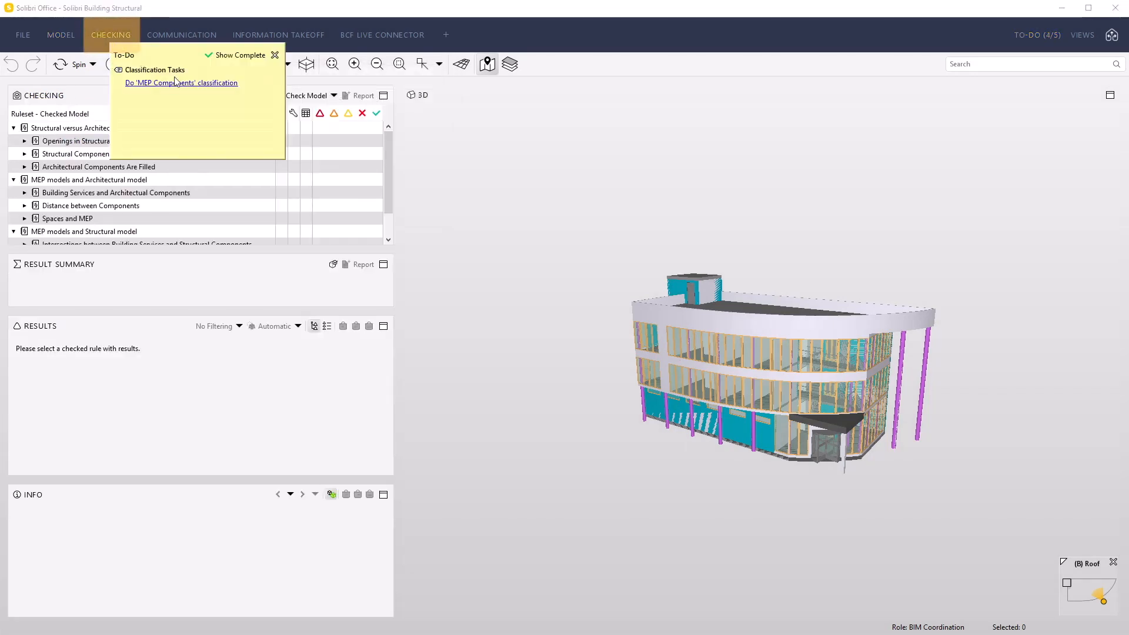
{"action": "left_click", "coordinate": [274, 55]}
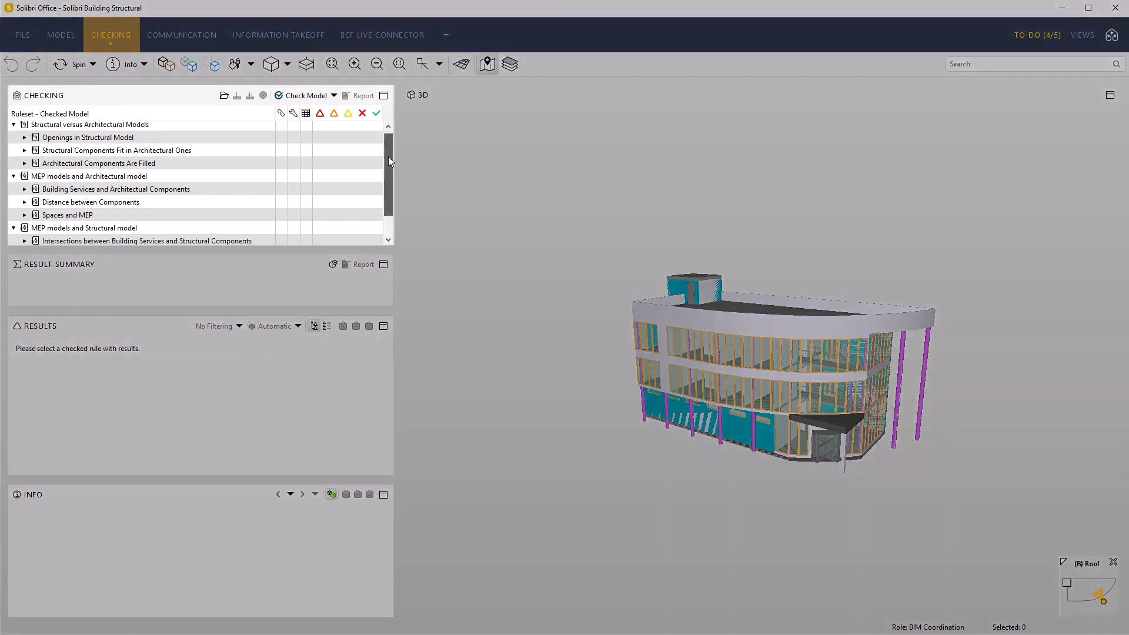
{"action": "mouse_move", "coordinate": [388, 156]}
{"action": "left_mouse_down"}
{"action": "mouse_move", "coordinate": [387, 172]}
{"action": "mouse_move", "coordinate": [386, 148]}
{"action": "left_mouse_up"}
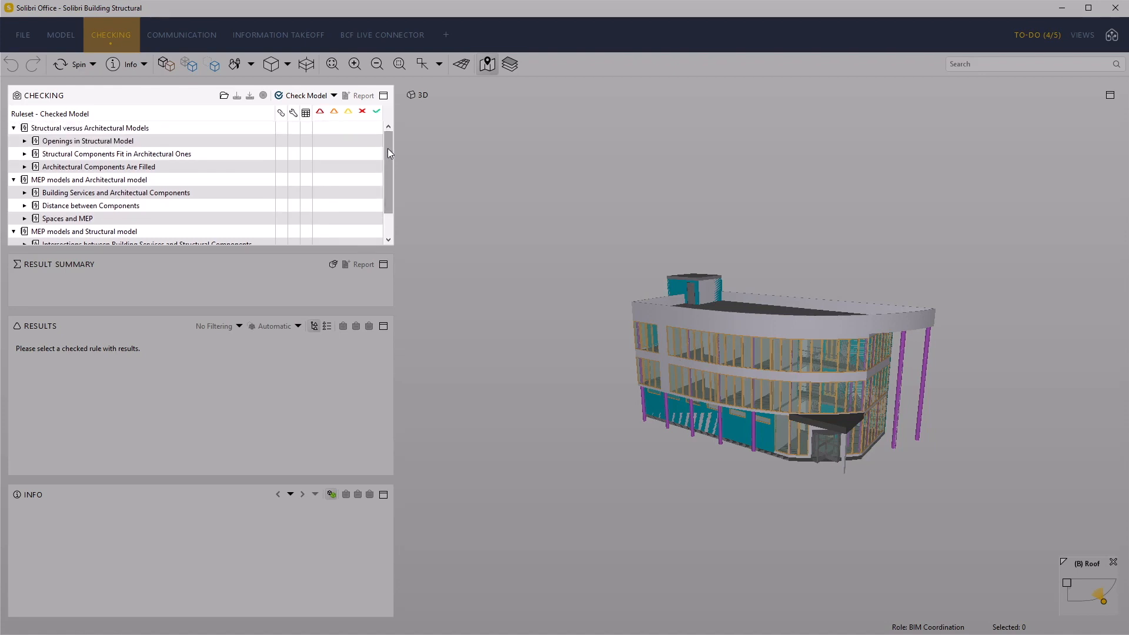
{"action": "left_click", "coordinate": [224, 96]}
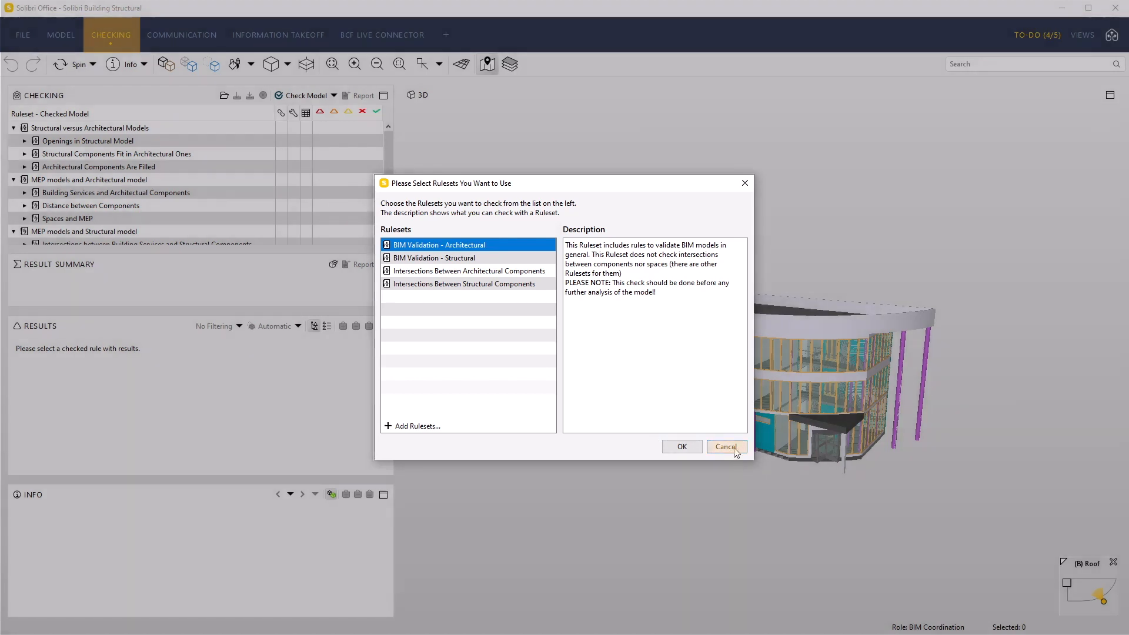
{"action": "left_click", "coordinate": [733, 447]}
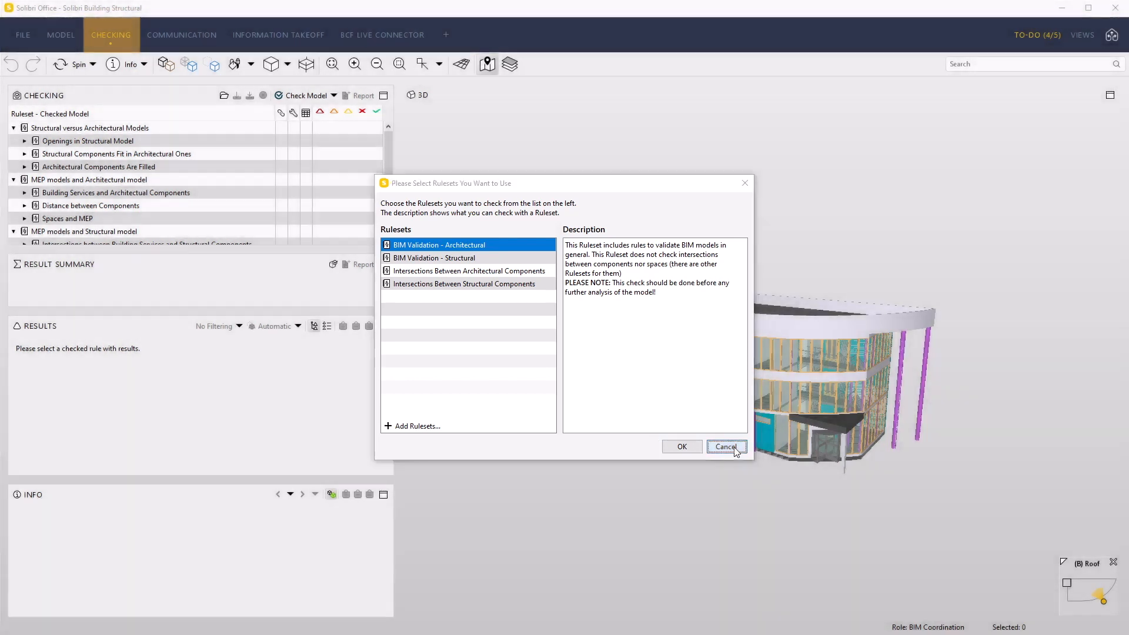
Look at the rules under Openings in Structural Model and collapse all three rulesets in the checking list.
{"action": "left_click", "coordinate": [25, 141]}
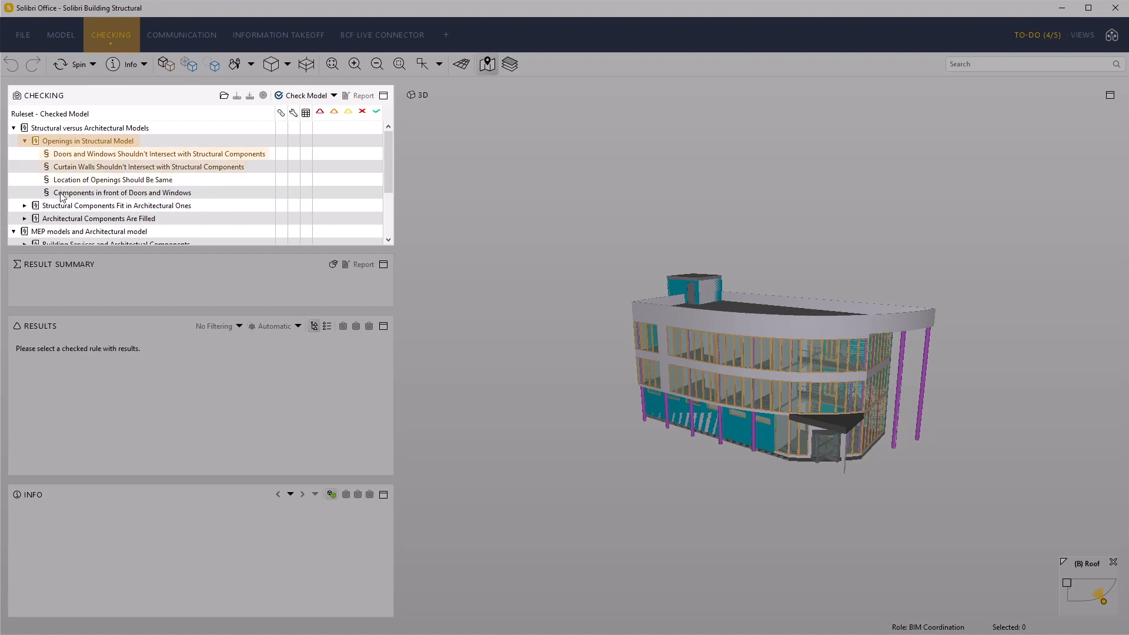
{"action": "left_click", "coordinate": [25, 141]}
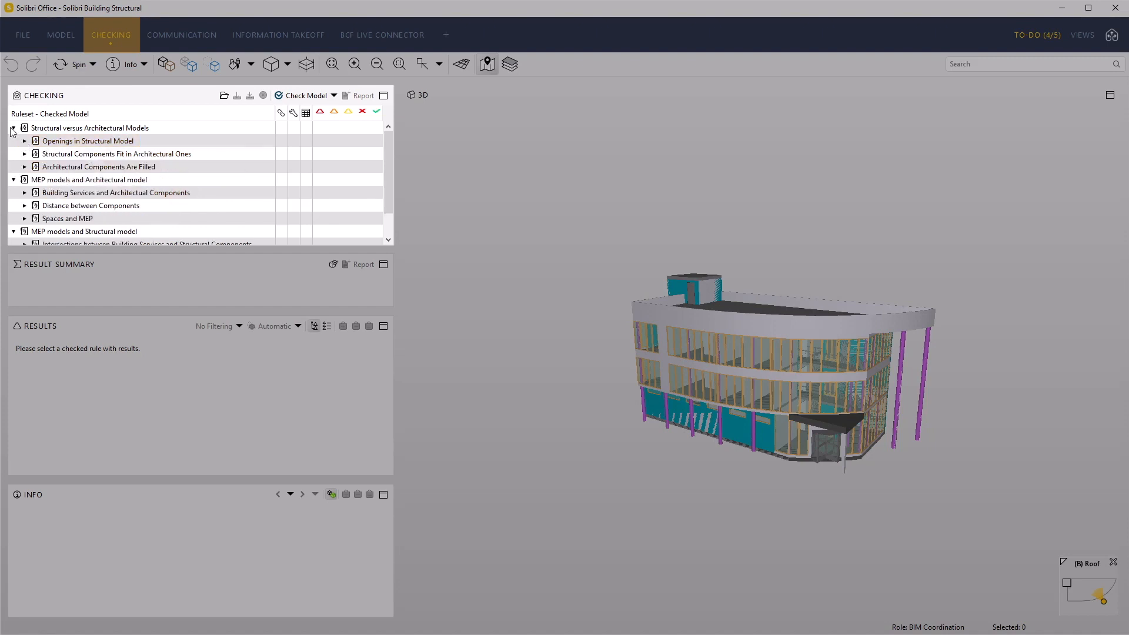
{"action": "left_click", "coordinate": [13, 128]}
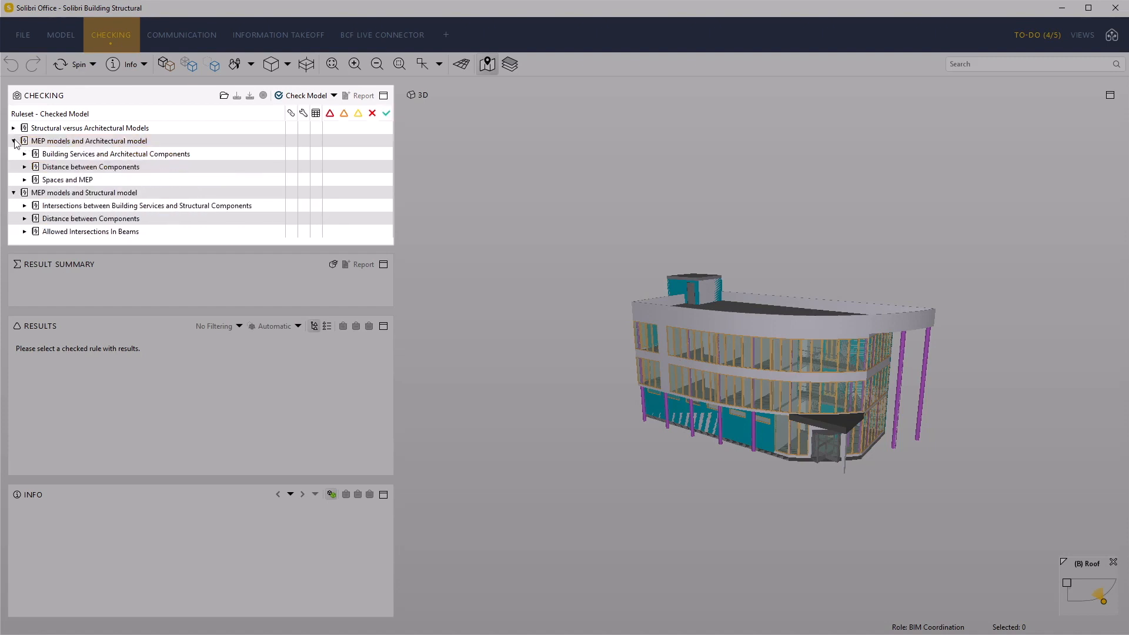
{"action": "left_click", "coordinate": [15, 142]}
{"action": "left_click", "coordinate": [14, 154]}
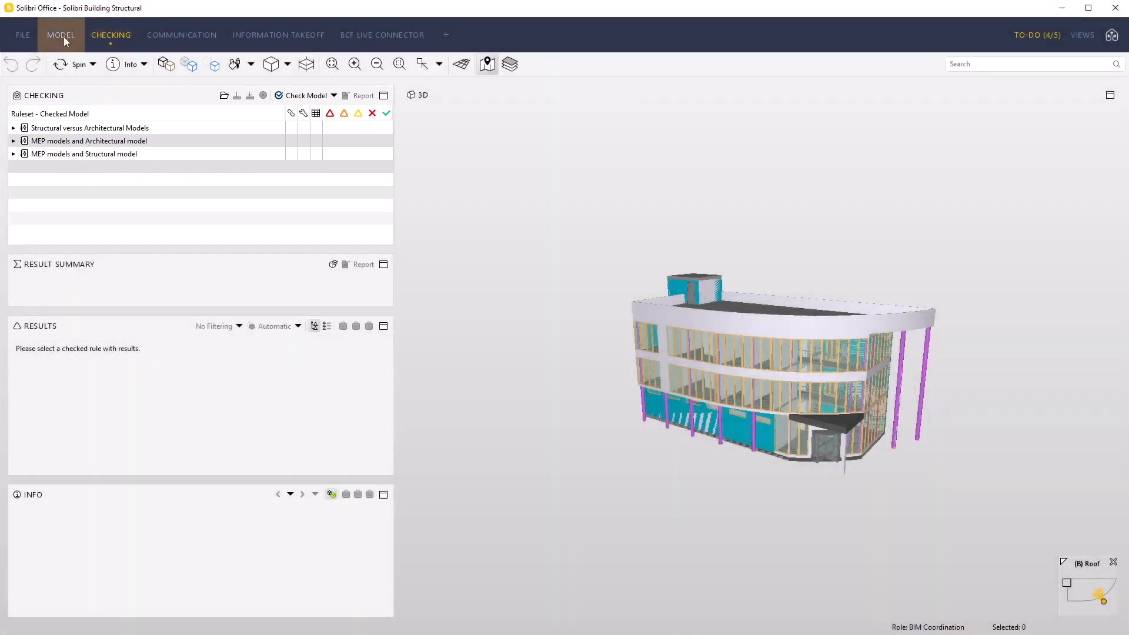
Group the model tree by component type and show only the doors in the 3D view.
{"action": "left_click", "coordinate": [62, 36]}
{"action": "left_click", "coordinate": [300, 96]}
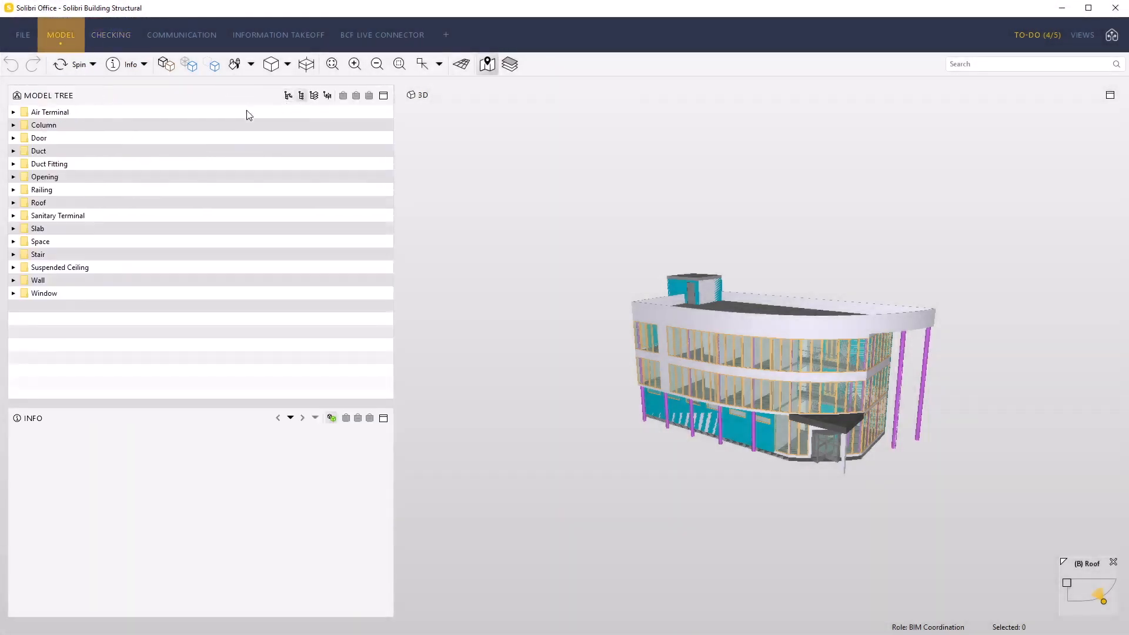
{"action": "left_click", "coordinate": [97, 139]}
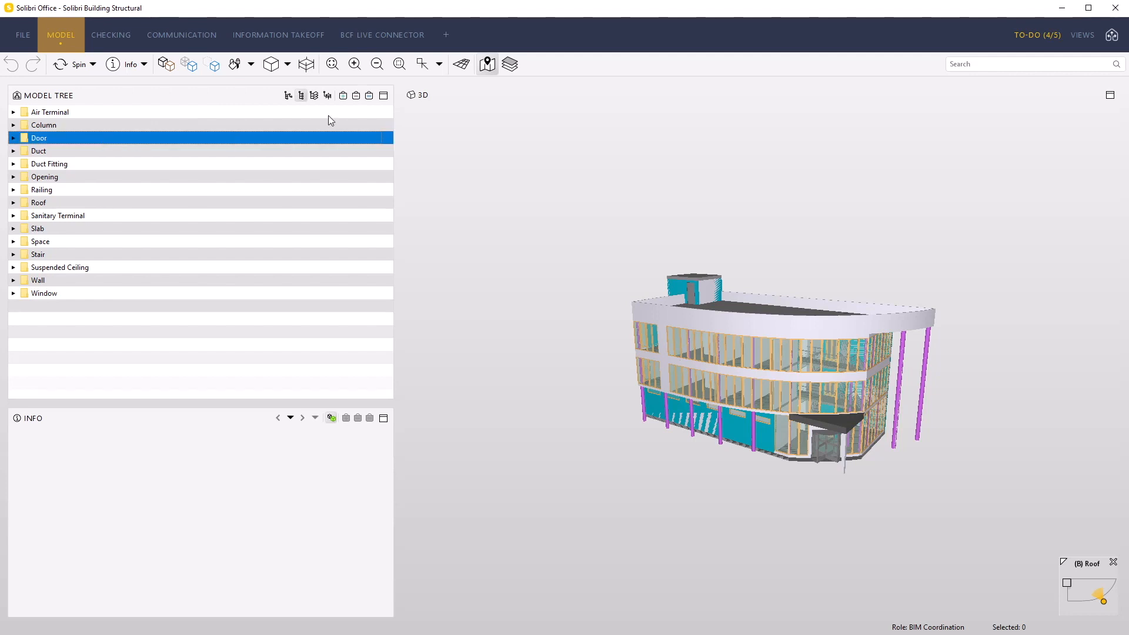
{"action": "left_click", "coordinate": [369, 95]}
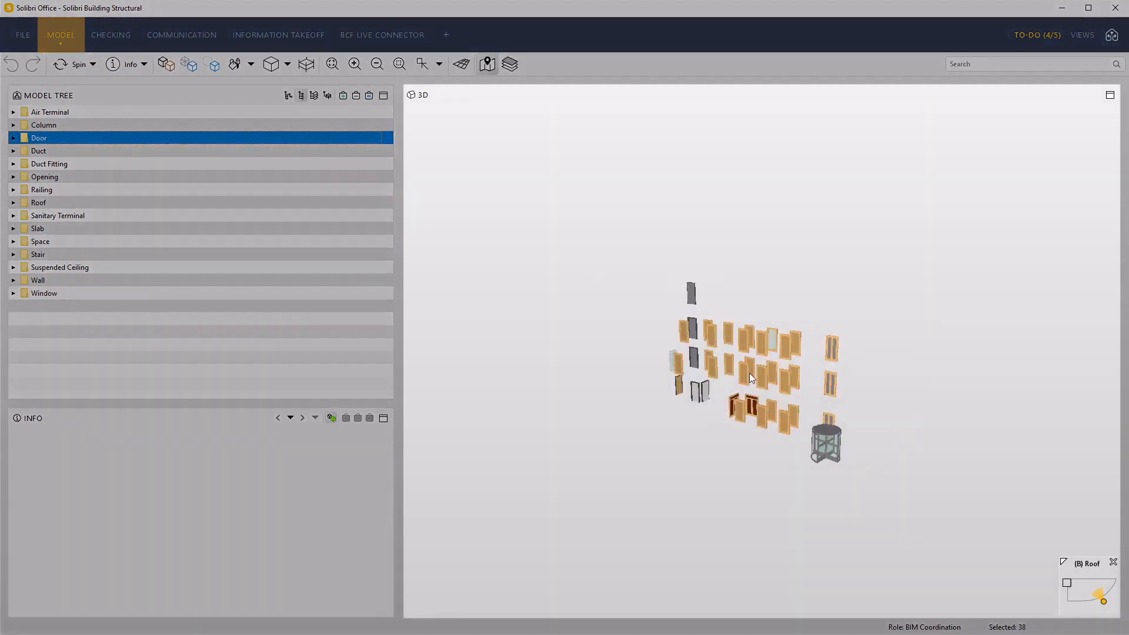
Select one of the doors and examine its BaseQuantities, AC_Pset_Door_16 and Identification properties.
{"action": "scroll", "coordinate": [750, 379], "scroll_direction": "up", "scroll_amount": 5}
{"action": "left_click", "coordinate": [776, 364]}
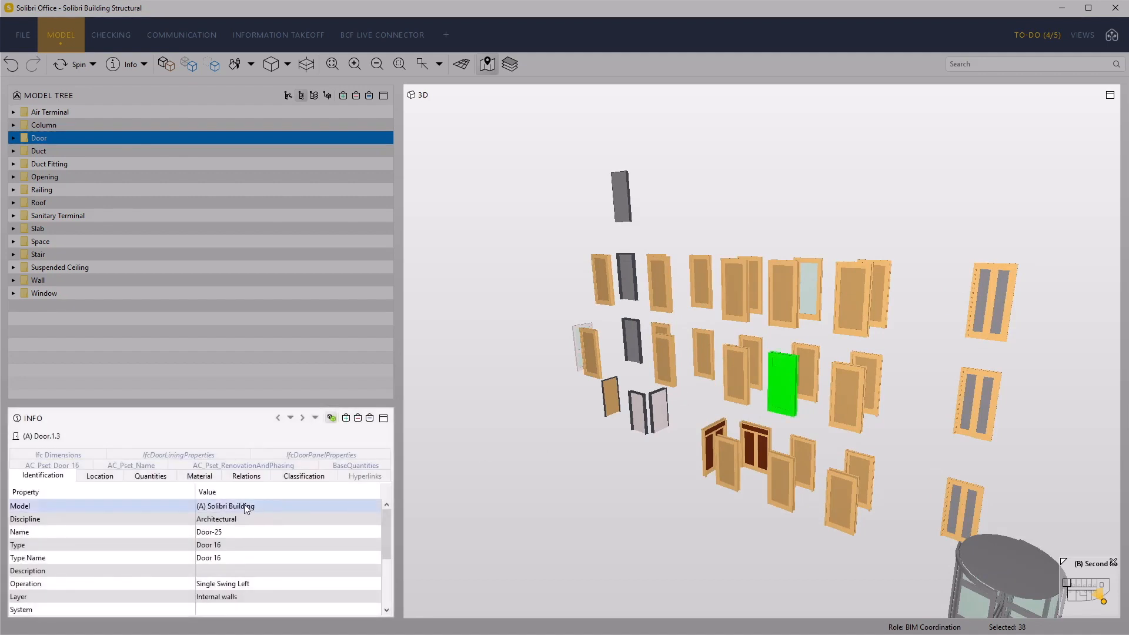
{"action": "left_click", "coordinate": [341, 468]}
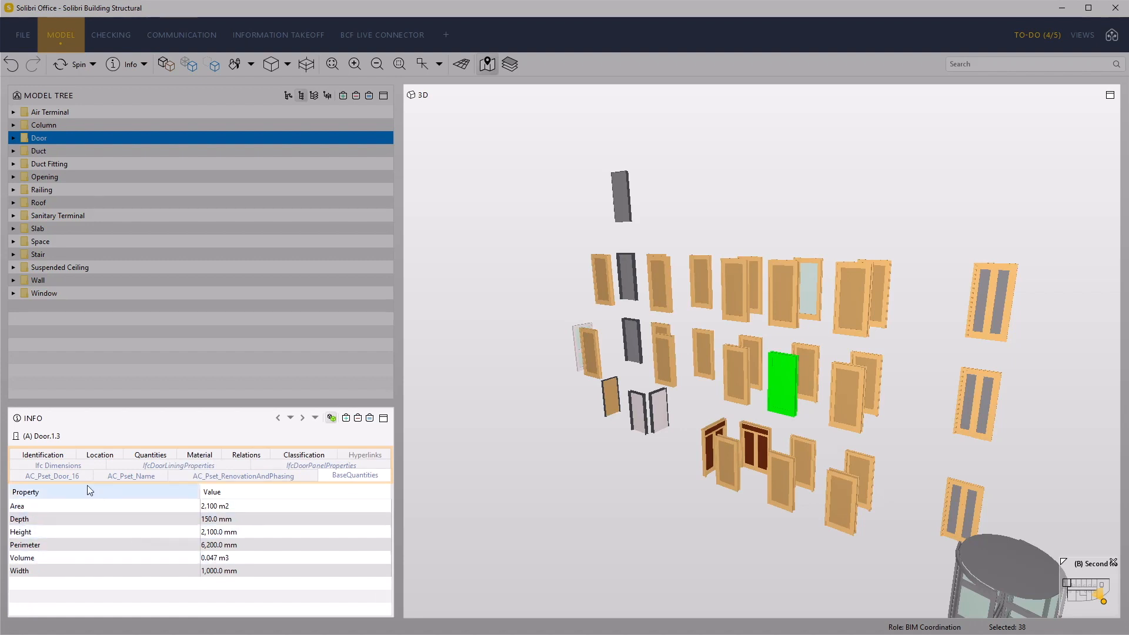
{"action": "left_click", "coordinate": [63, 477]}
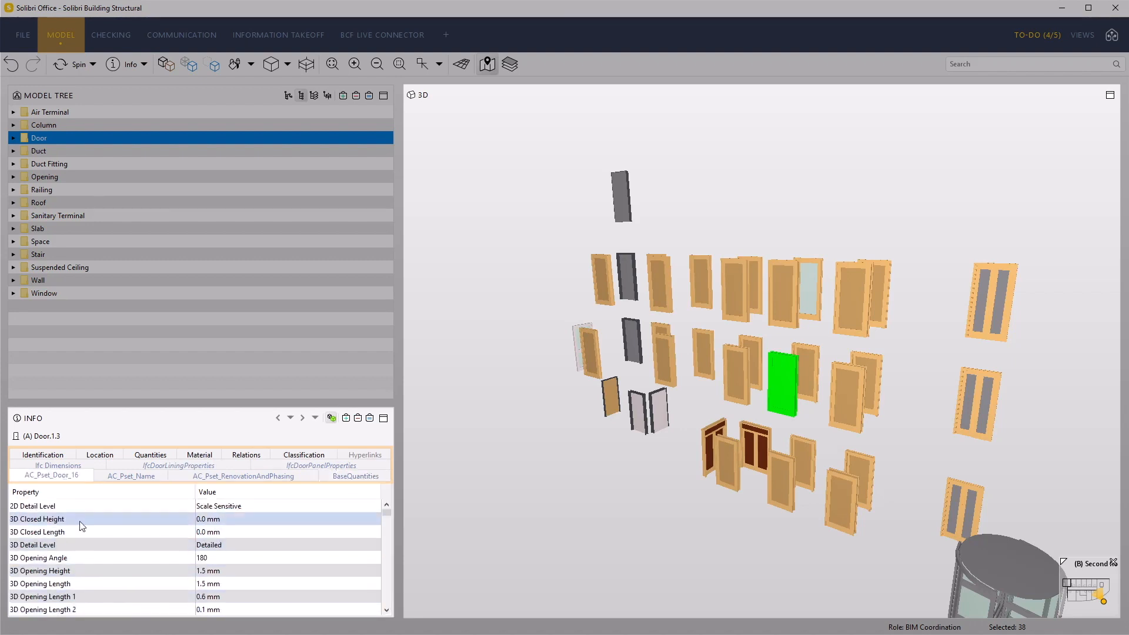
{"action": "left_click", "coordinate": [47, 454]}
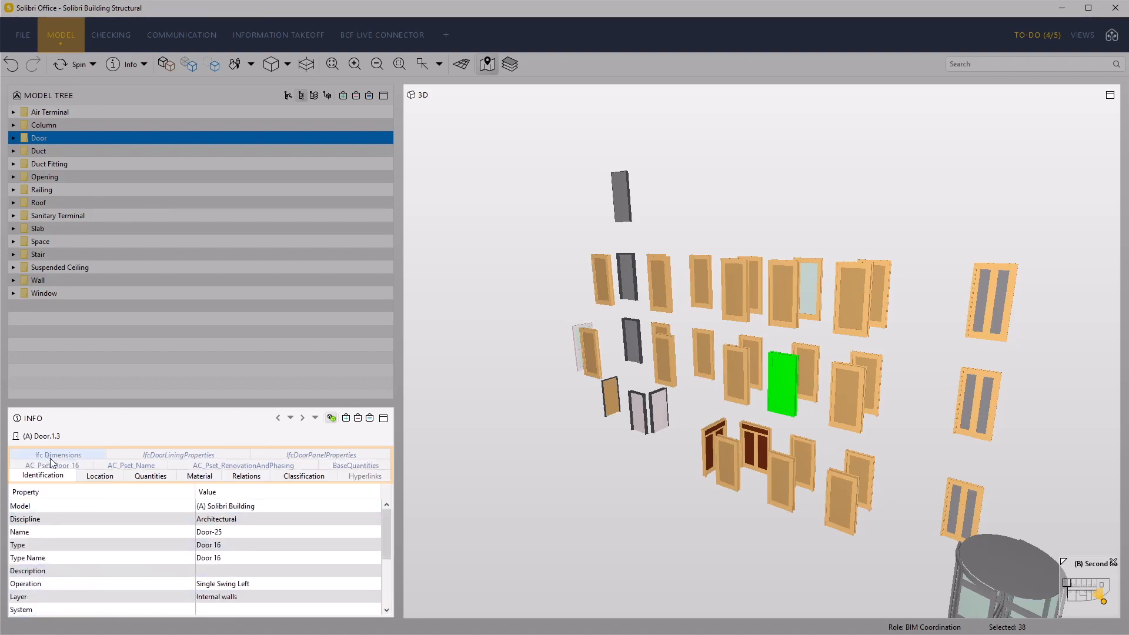
Show only the air terminals in 3D and examine the dimension properties of one rectangular terminal on the uppermost level.
{"action": "left_click", "coordinate": [76, 112]}
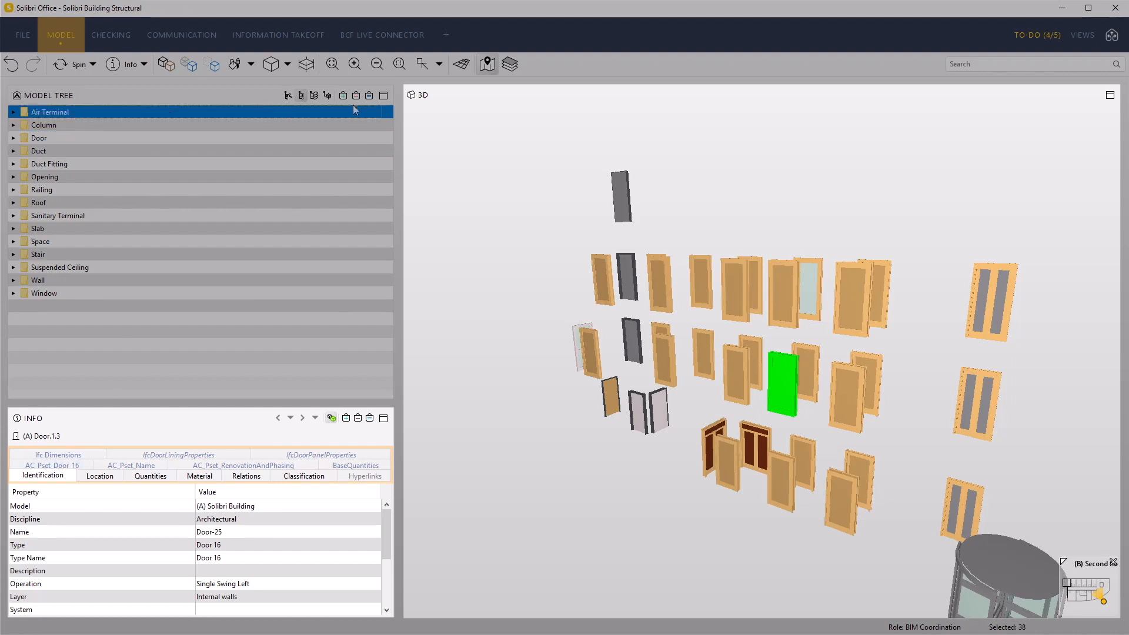
{"action": "left_click", "coordinate": [368, 96]}
{"action": "left_click_drag", "start_coordinate": [763, 245], "coordinate": [810, 220]}
{"action": "left_click", "coordinate": [810, 219]}
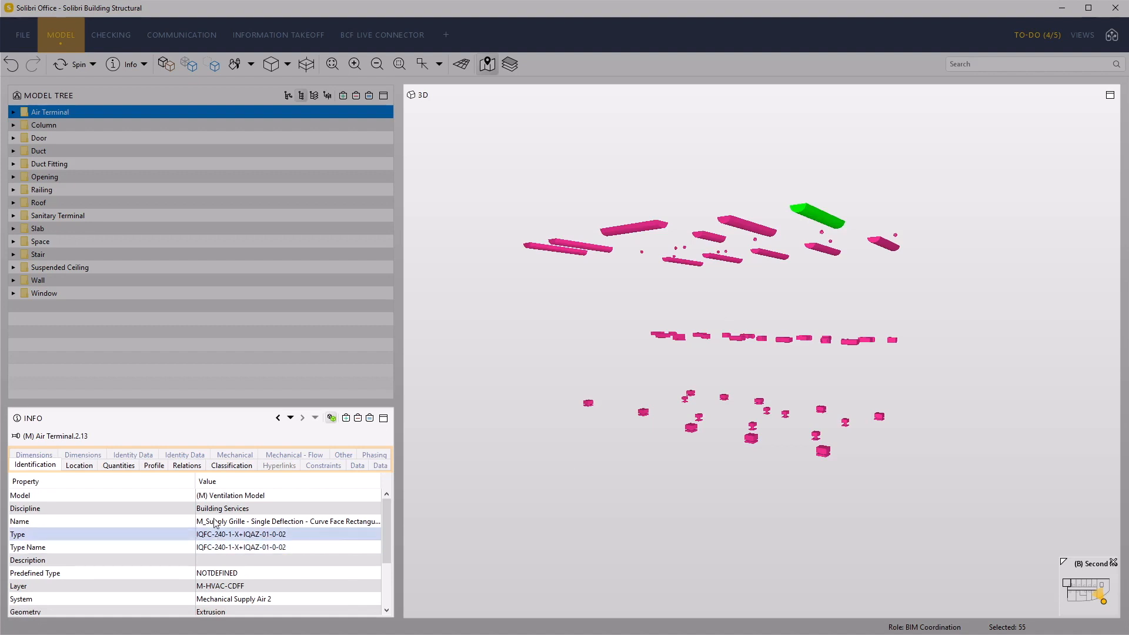
{"action": "left_click", "coordinate": [40, 457]}
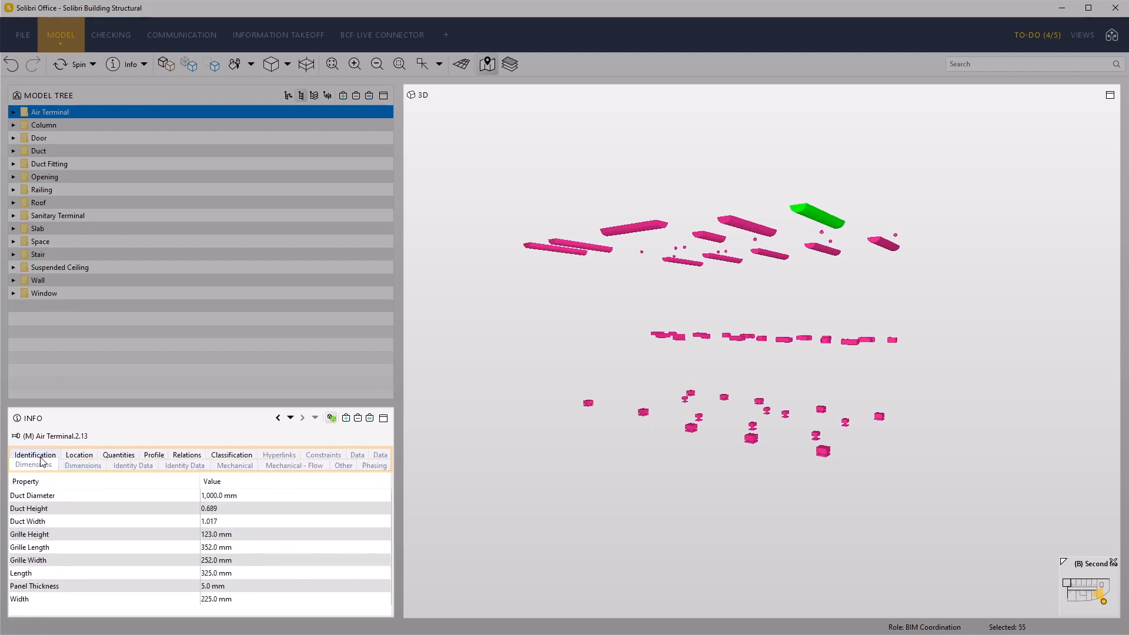
{"action": "left_click", "coordinate": [80, 467]}
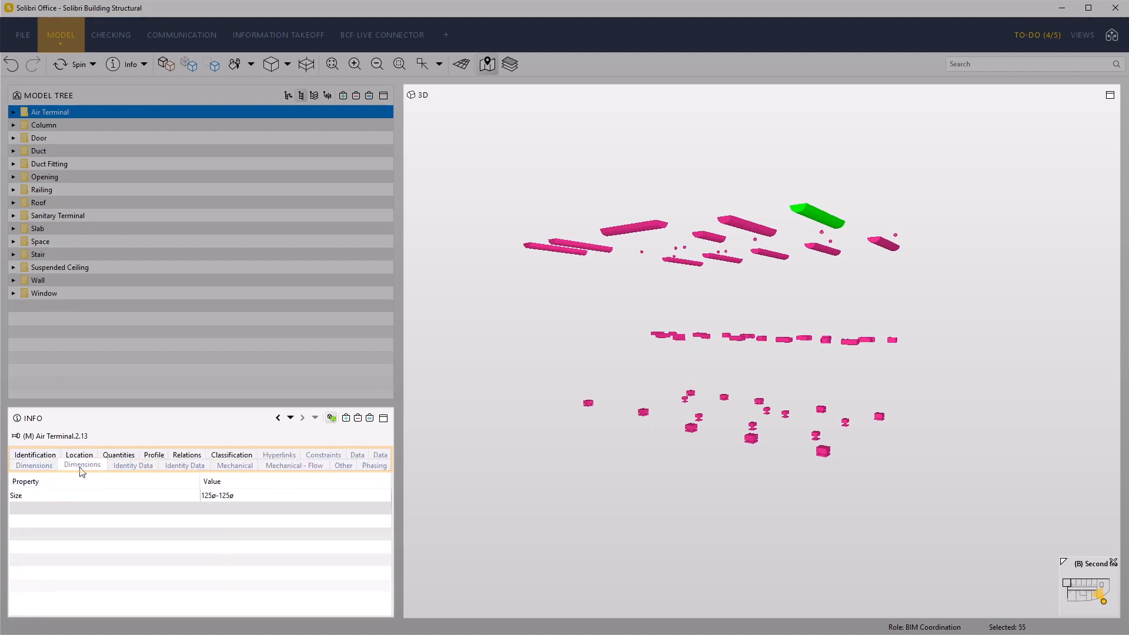
Examine the Mechanical, Mechanical - Flow, Constraints and Identification properties of the selected air terminal.
{"action": "left_click", "coordinate": [244, 467]}
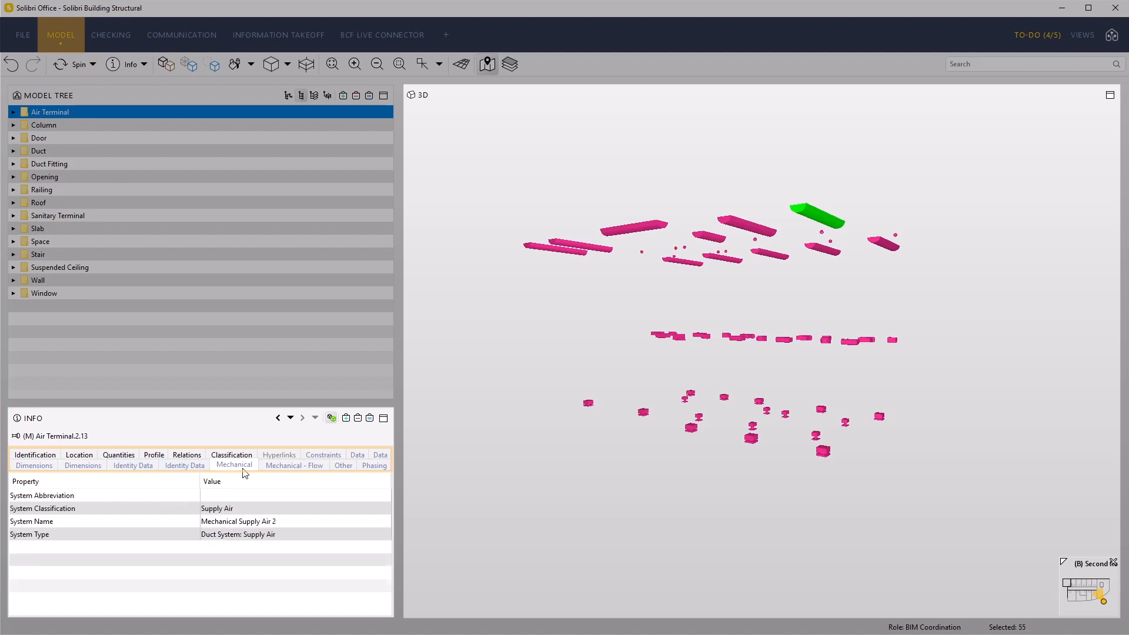
{"action": "left_click", "coordinate": [282, 467]}
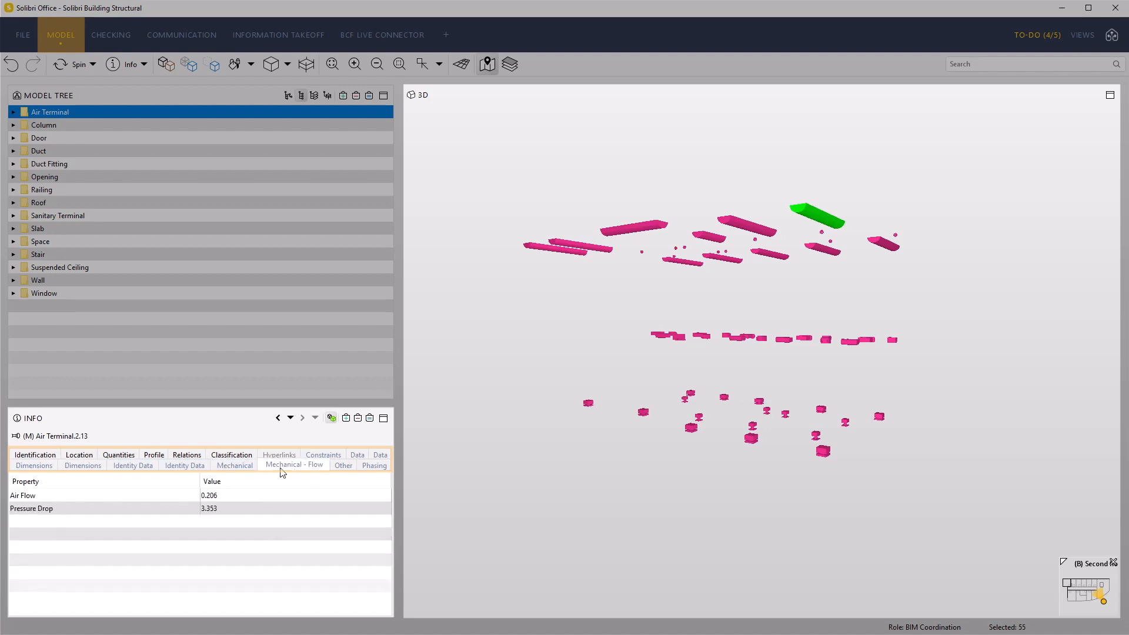
{"action": "left_click", "coordinate": [318, 456]}
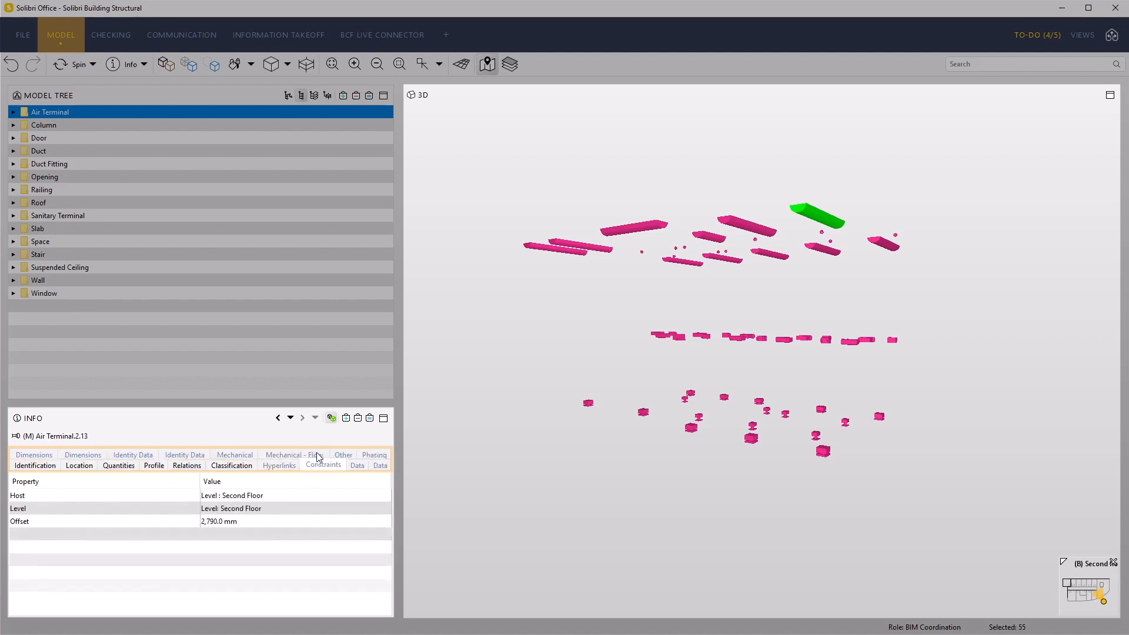
{"action": "left_click", "coordinate": [29, 465]}
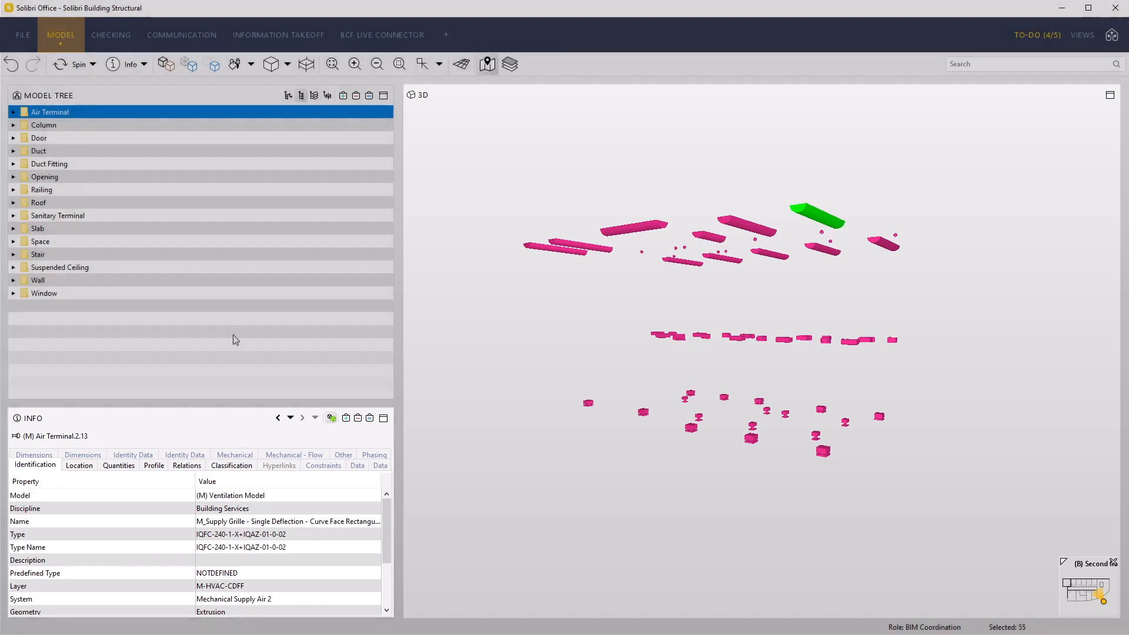
Group the model tree by model again and show all components of the building in the 3D view.
{"action": "left_click", "coordinate": [288, 96]}
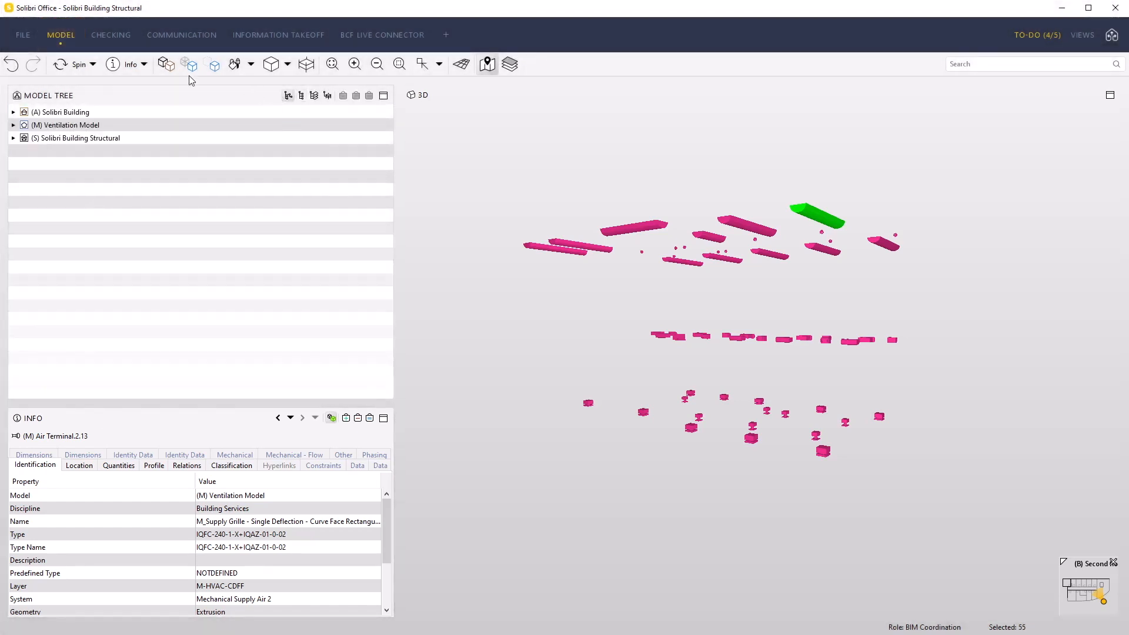
{"action": "left_click", "coordinate": [166, 65]}
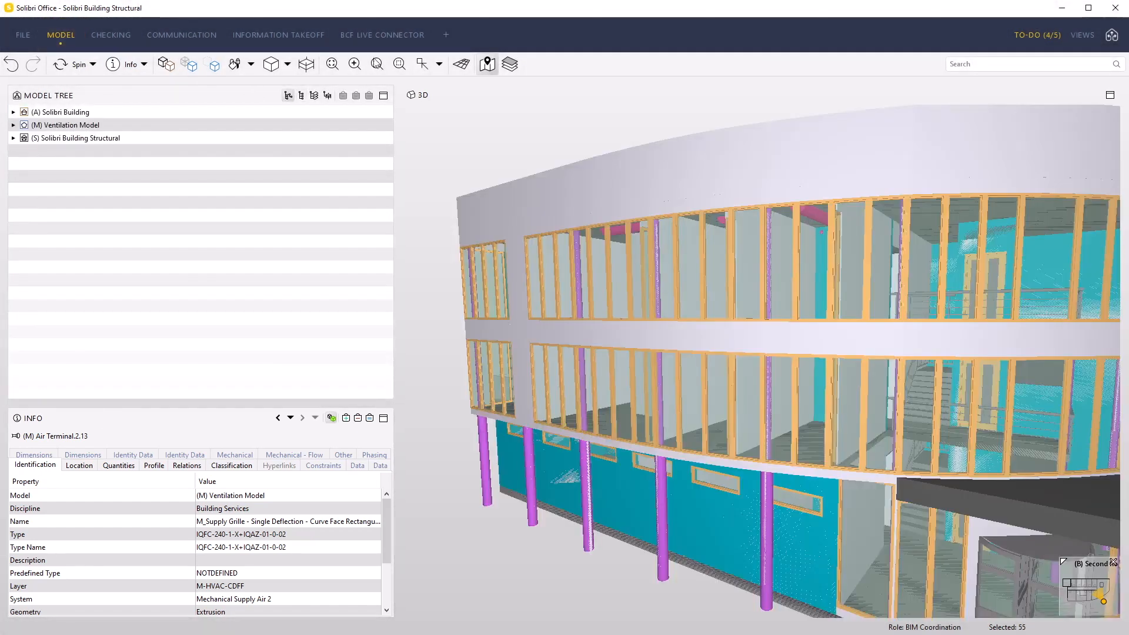
{"action": "left_click", "coordinate": [422, 64]}
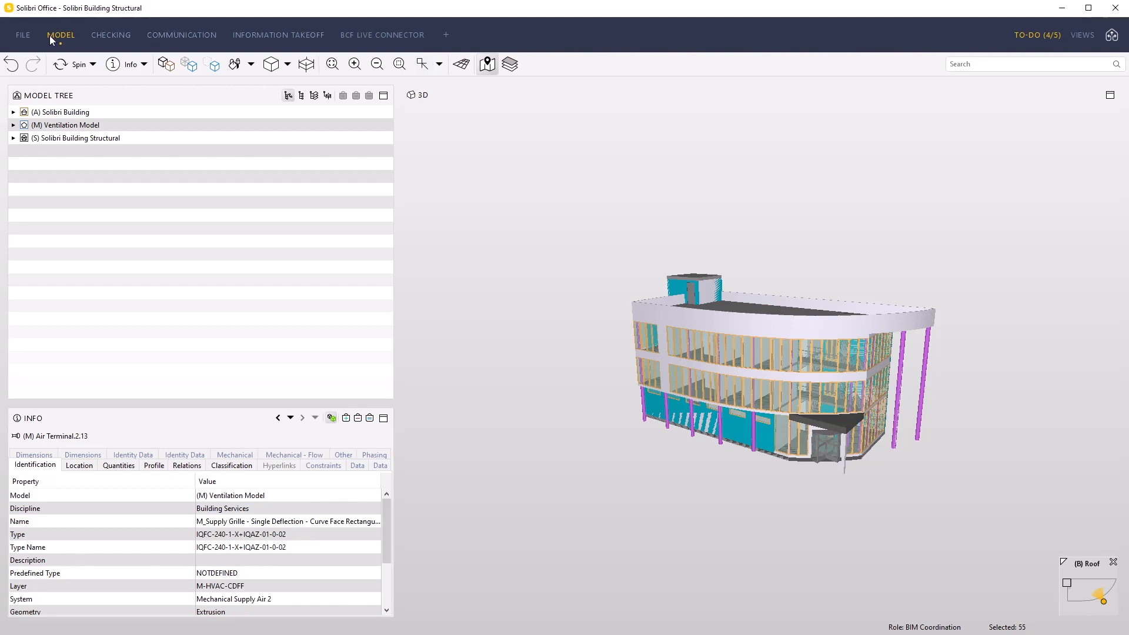
Open the Ruleset Manager and expand the Solibri Accessibility Rules and Solibri Common Rules libraries.
{"action": "left_click", "coordinate": [24, 37]}
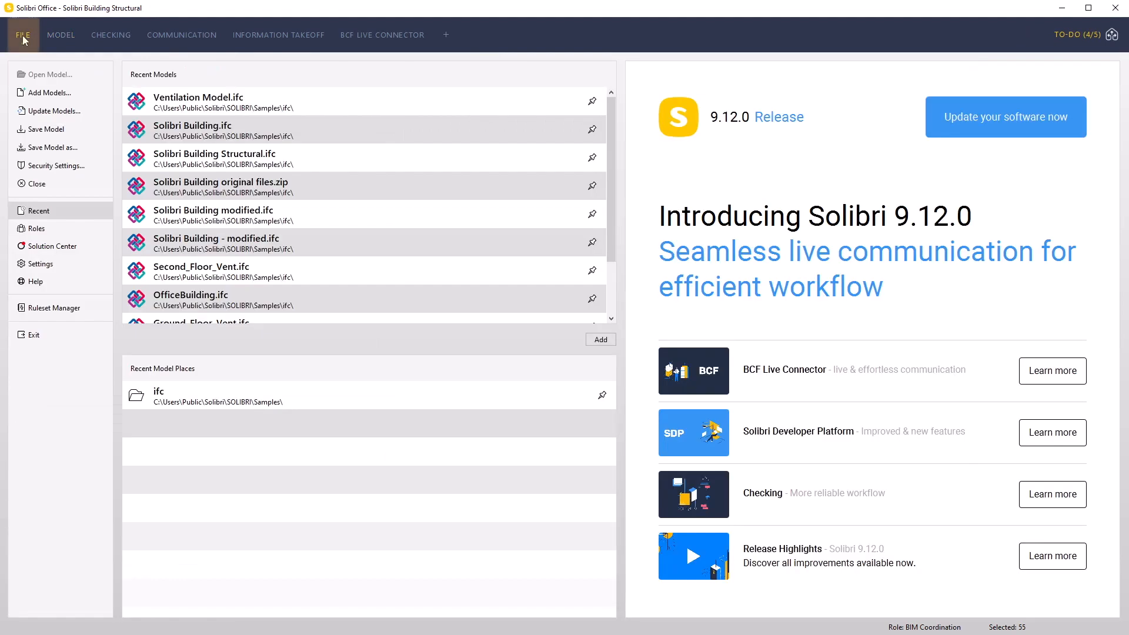
{"action": "left_click", "coordinate": [83, 308]}
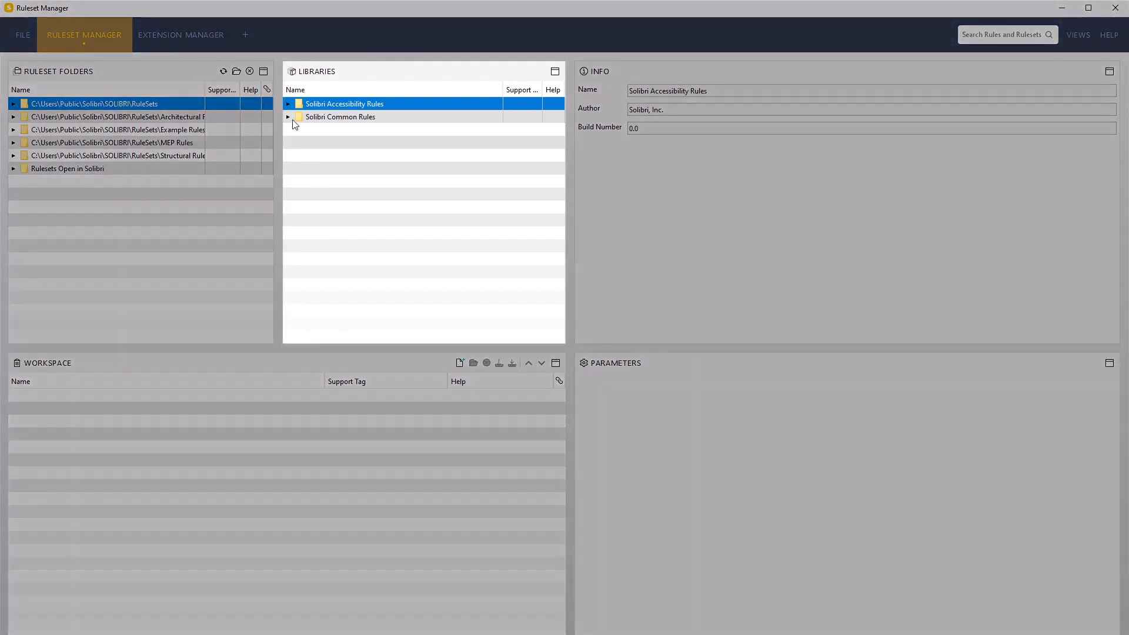
{"action": "left_click", "coordinate": [288, 104]}
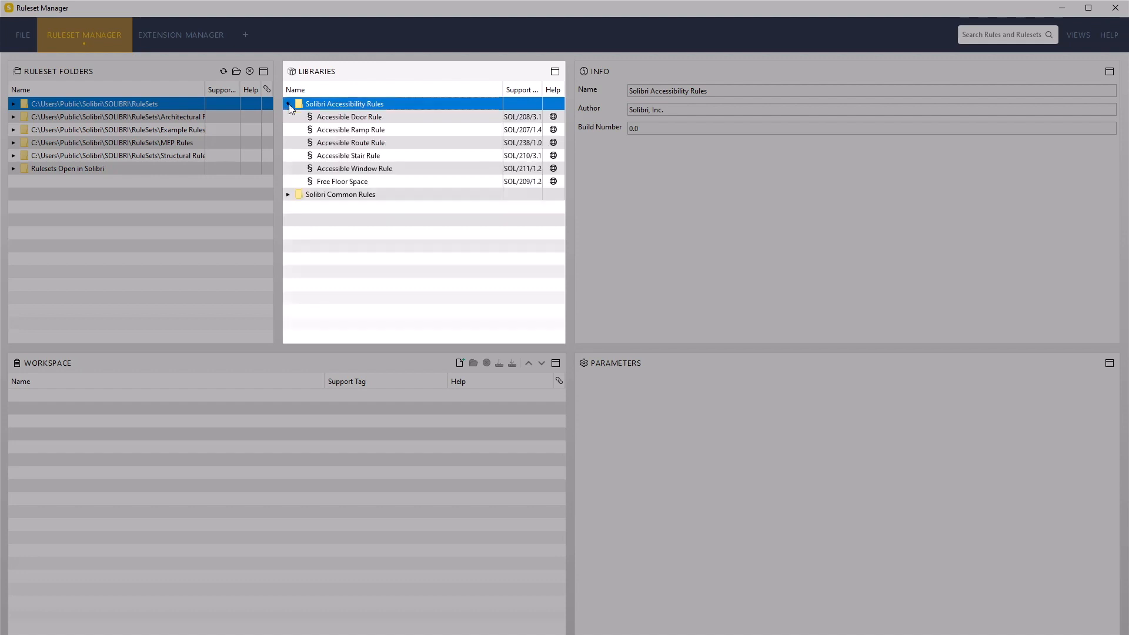
{"action": "left_click", "coordinate": [288, 195]}
Look through the descriptions and parameters of the Solibri Common Rules from Allowed Beam Intersections to Component Distance.
{"action": "left_click", "coordinate": [353, 208]}
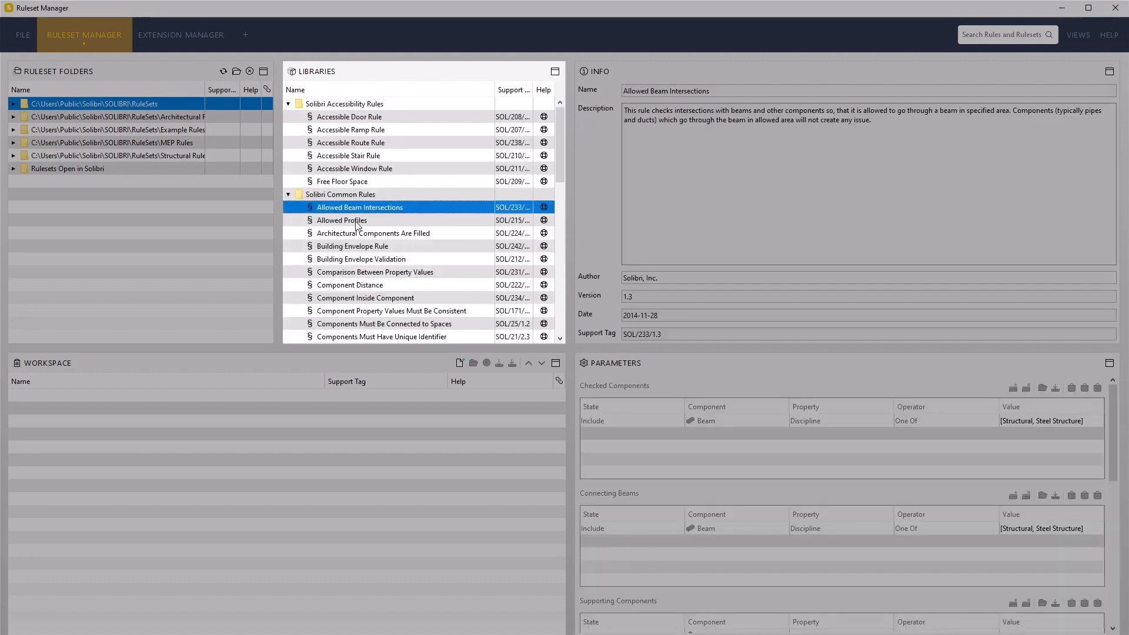
{"action": "left_click", "coordinate": [357, 221]}
{"action": "left_click", "coordinate": [366, 235]}
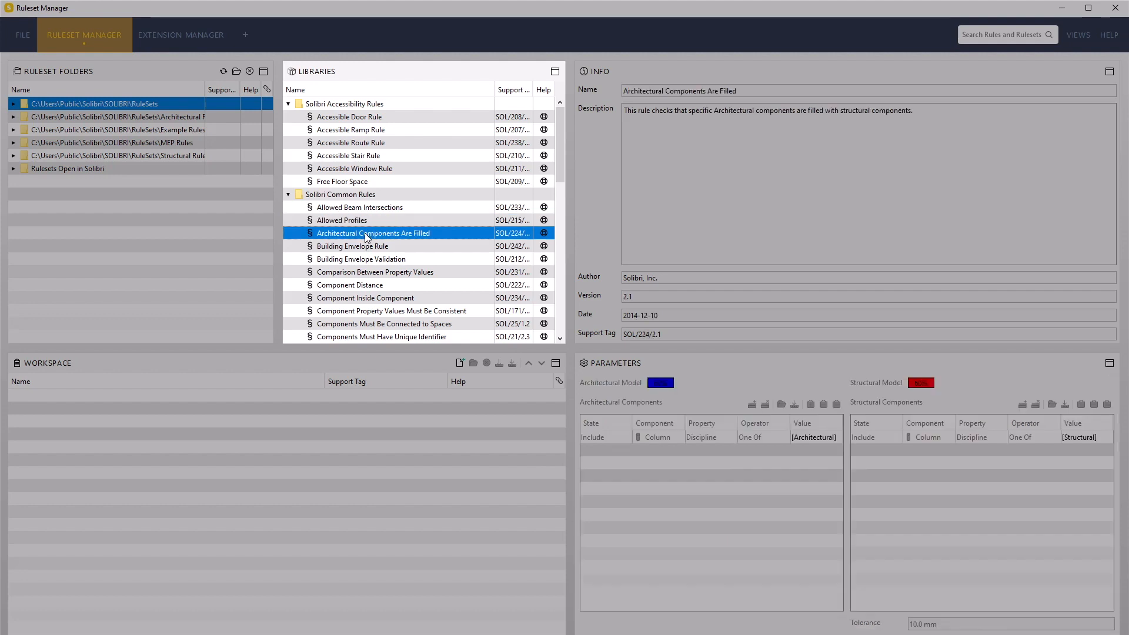
{"action": "left_click", "coordinate": [365, 246]}
{"action": "left_click", "coordinate": [367, 260]}
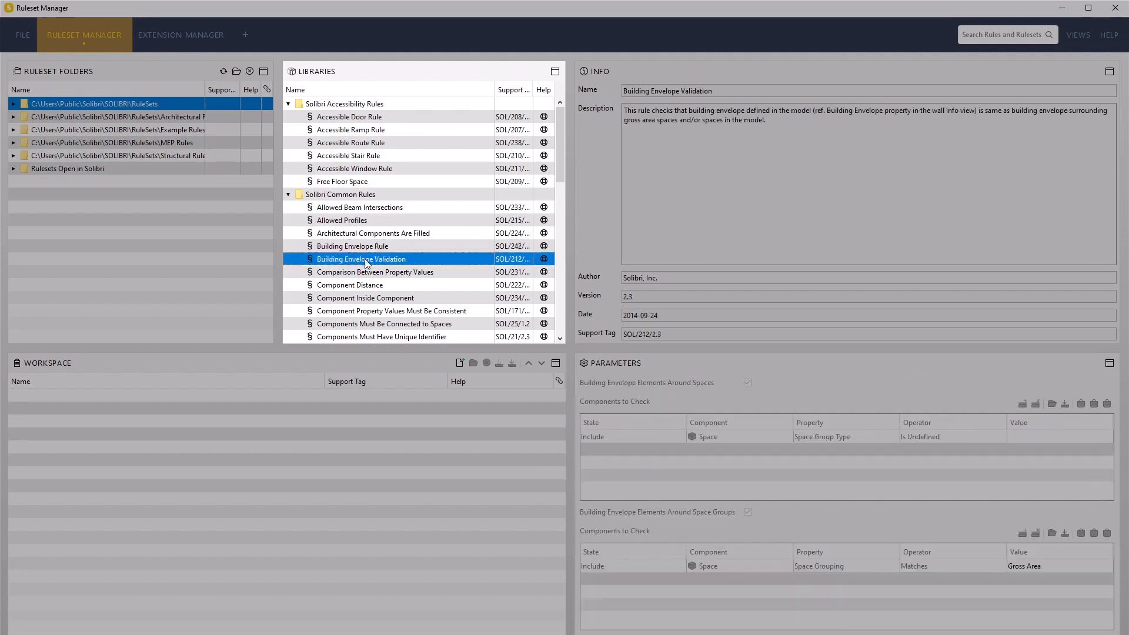
{"action": "left_click", "coordinate": [370, 274]}
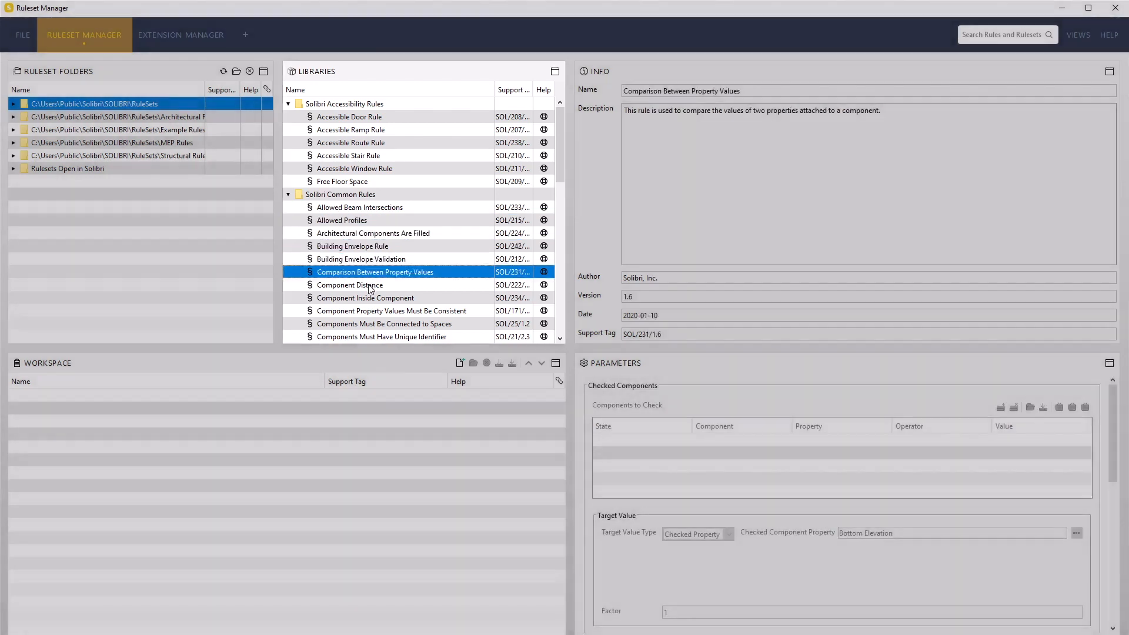
{"action": "left_click", "coordinate": [368, 287]}
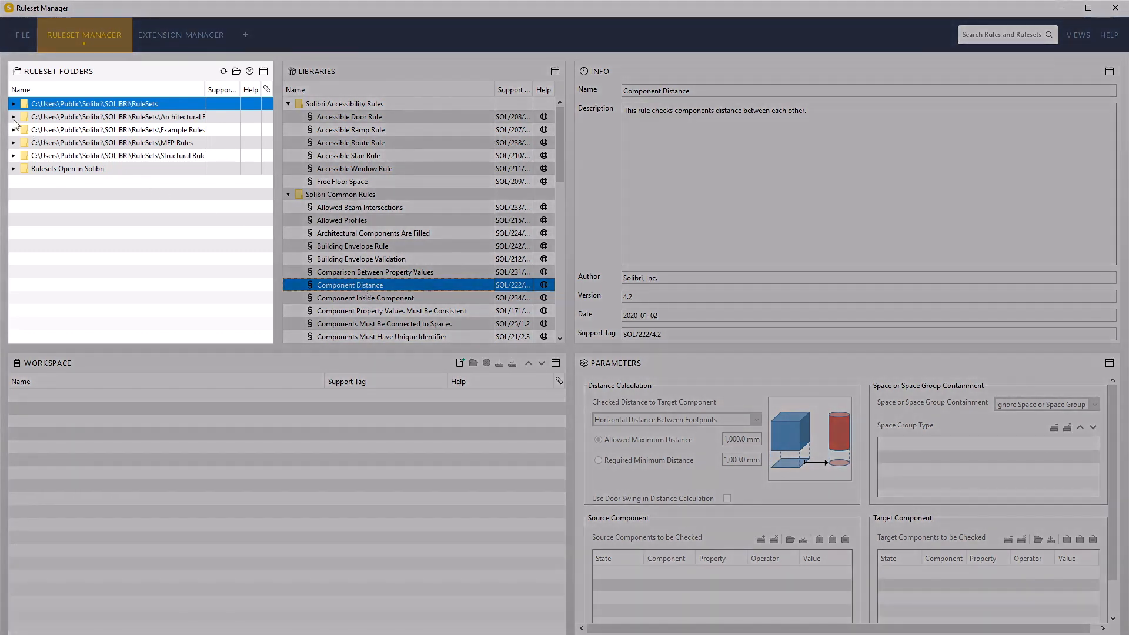
Browse the architectural ruleset folder, looking into BIM Validation - Architectural and the Space Properties rules of General Space Check.
{"action": "left_click", "coordinate": [13, 116]}
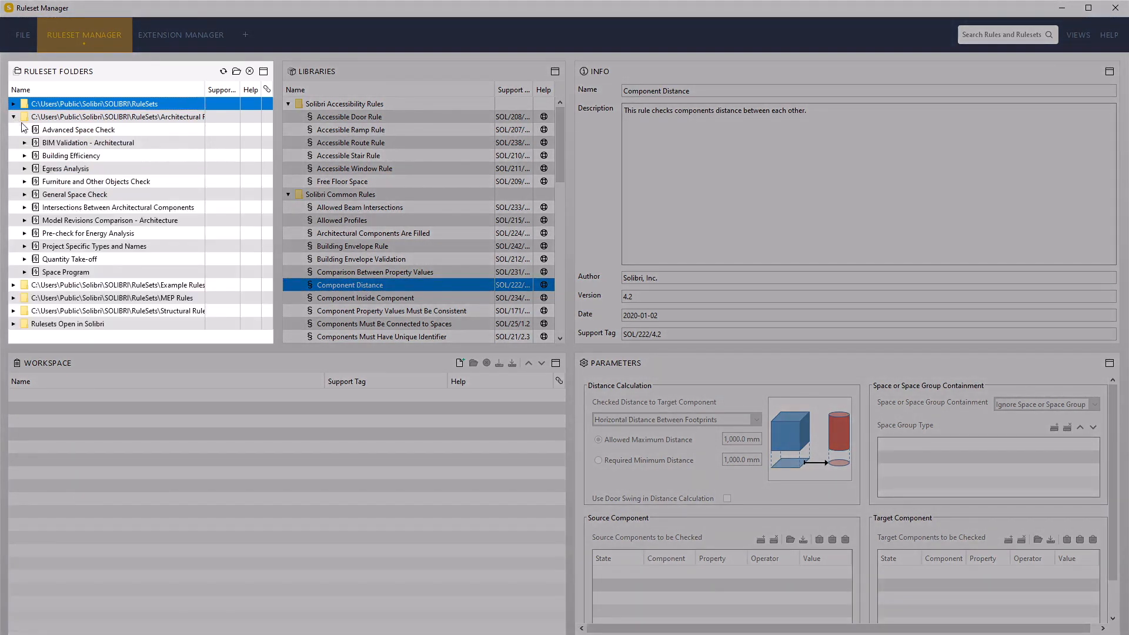
{"action": "left_click", "coordinate": [25, 143]}
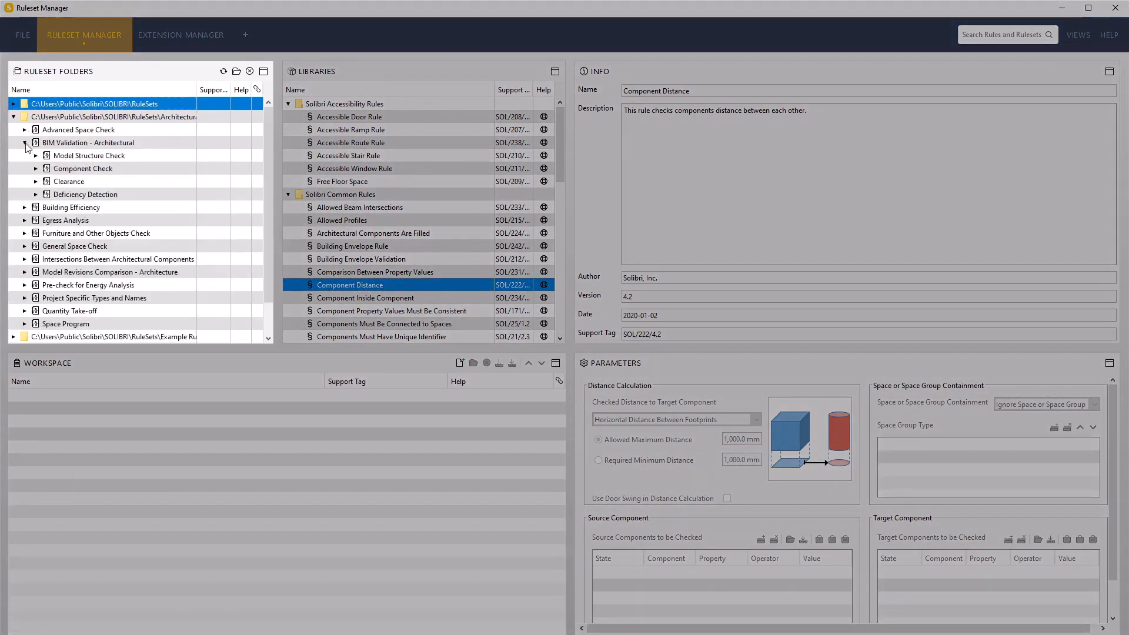
{"action": "left_click", "coordinate": [25, 246]}
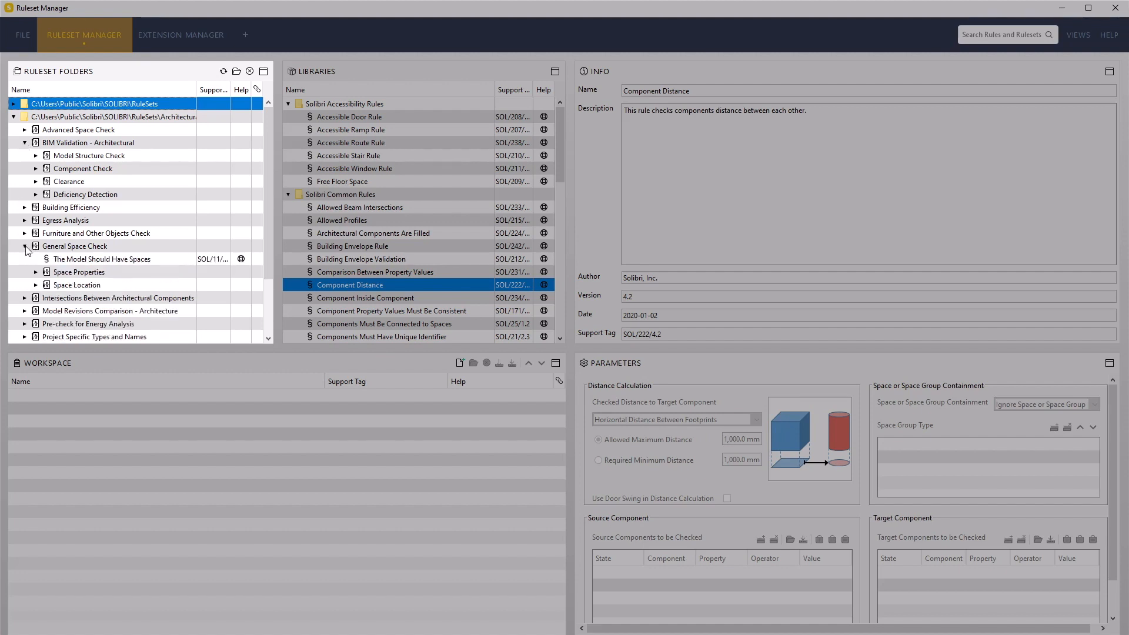
{"action": "left_click", "coordinate": [36, 272]}
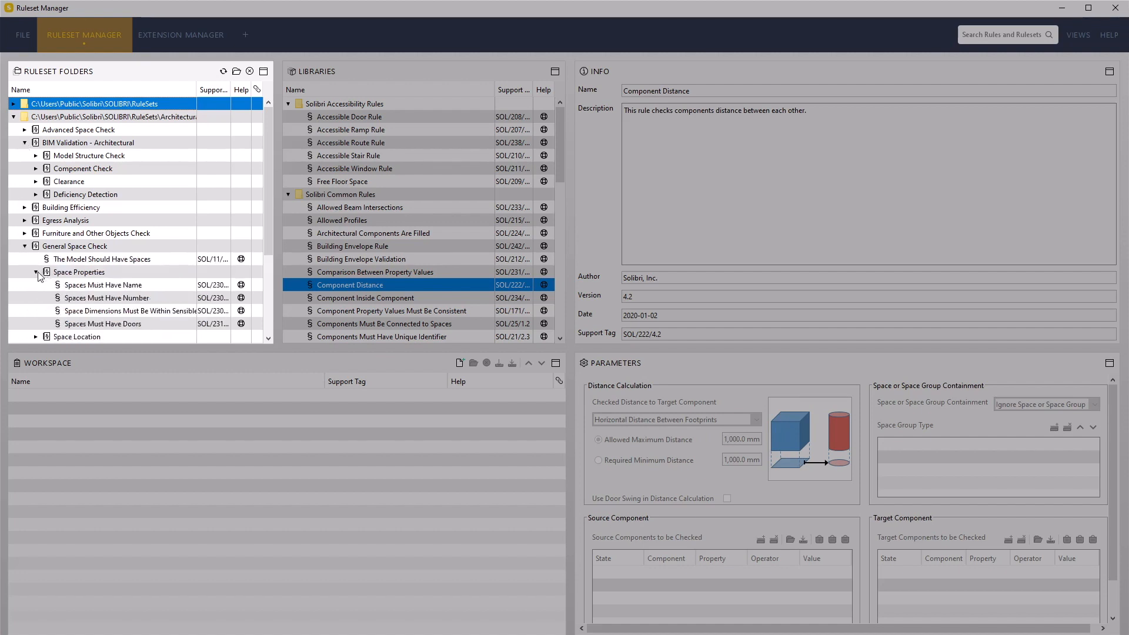
{"action": "left_click", "coordinate": [36, 272]}
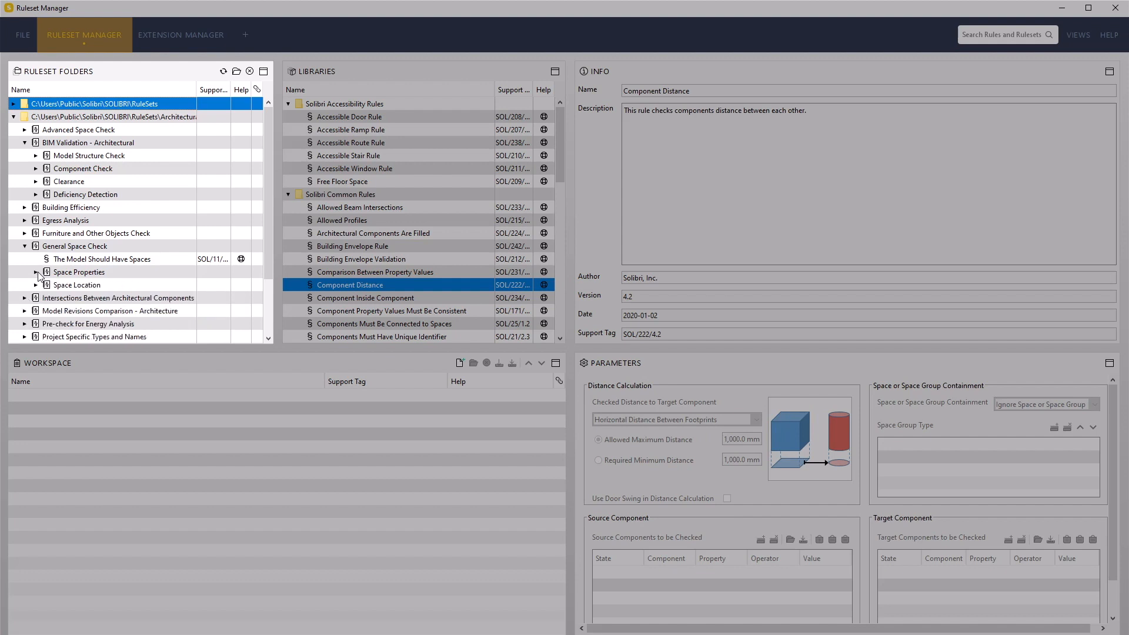
{"action": "left_click", "coordinate": [25, 246]}
{"action": "scroll", "coordinate": [27, 156], "scroll_direction": "down", "scroll_amount": 1}
{"action": "scroll", "coordinate": [26, 178], "scroll_direction": "up", "scroll_amount": 1}
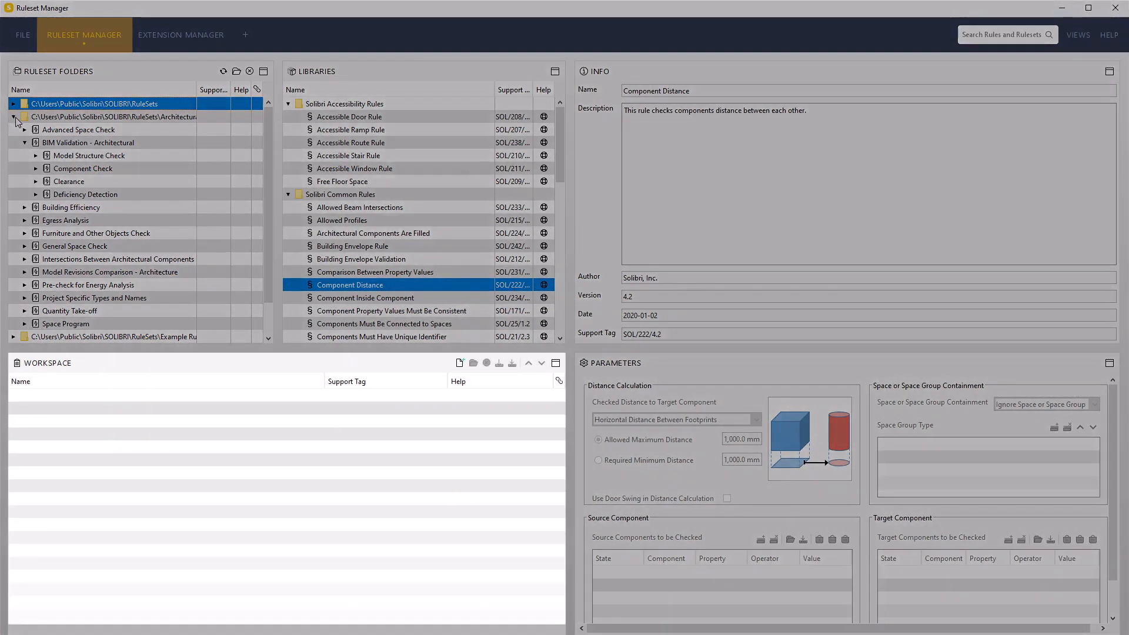
Collapse the architectural ruleset folder and list the rulesets under Rulesets Open in Solibri.
{"action": "left_click", "coordinate": [13, 117]}
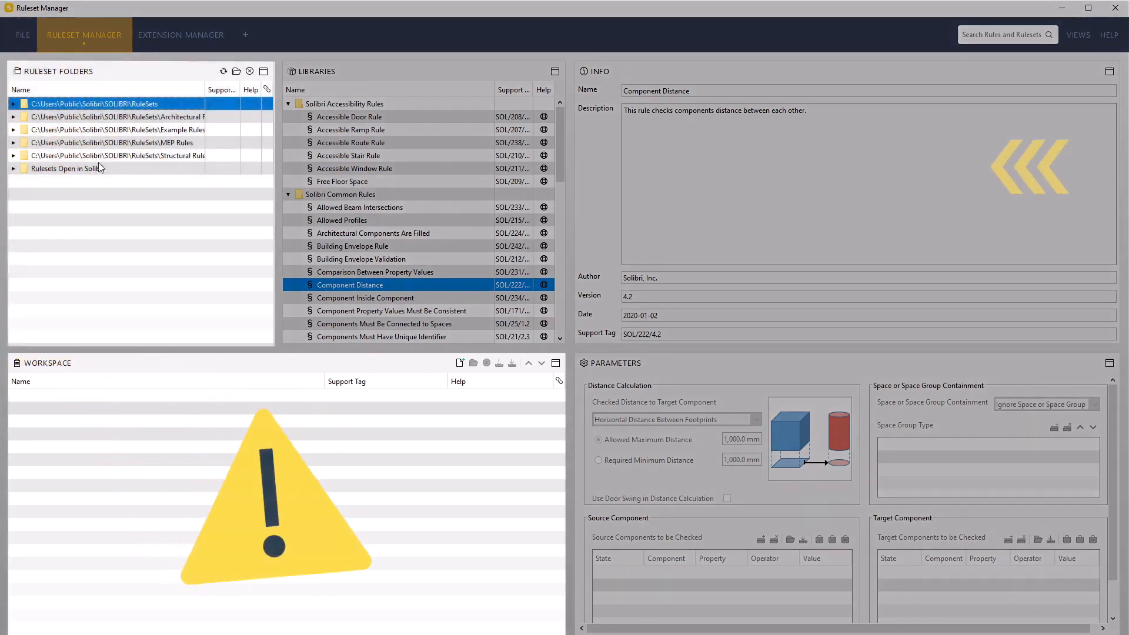
{"action": "left_click", "coordinate": [135, 170]}
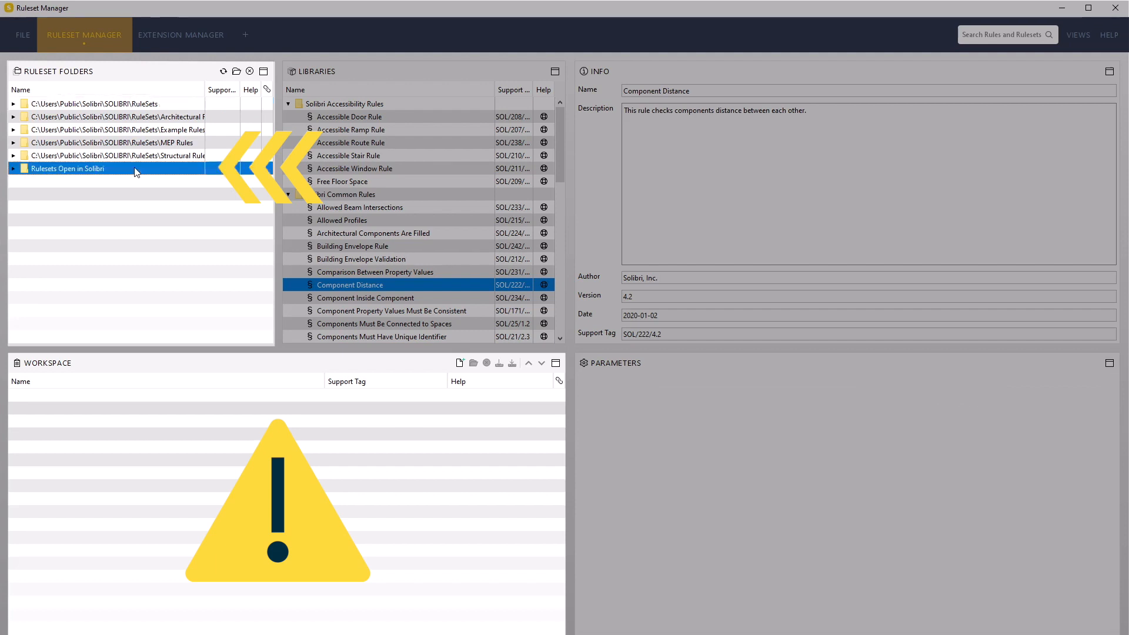
{"action": "left_click", "coordinate": [13, 170]}
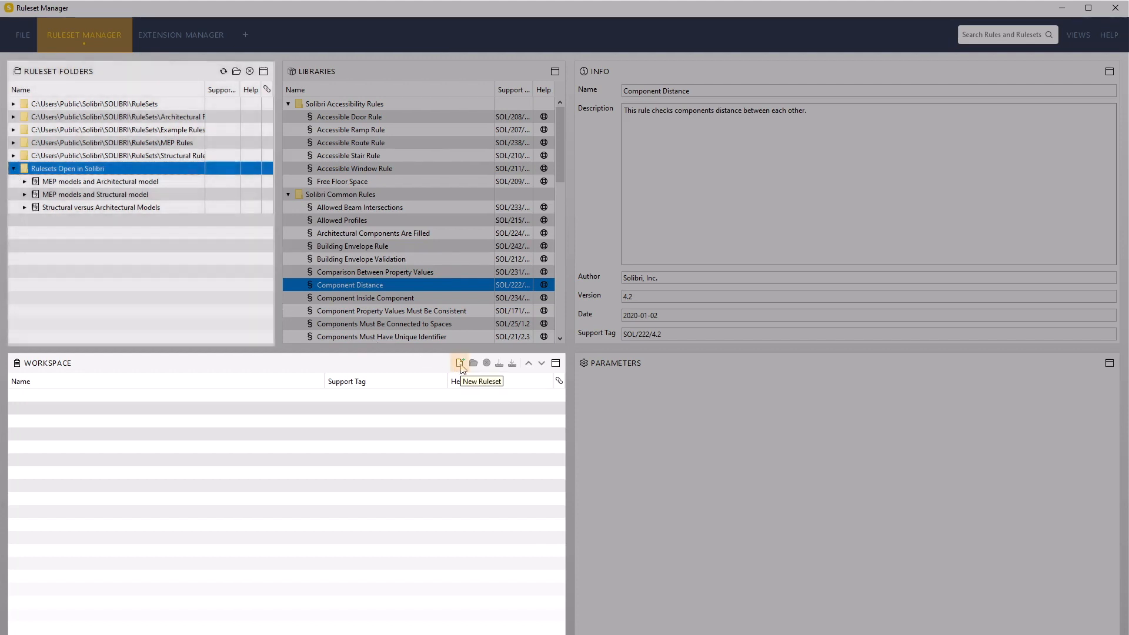
Create a new ruleset in the workspace and name it My First Ruleset.
{"action": "left_click", "coordinate": [460, 363]}
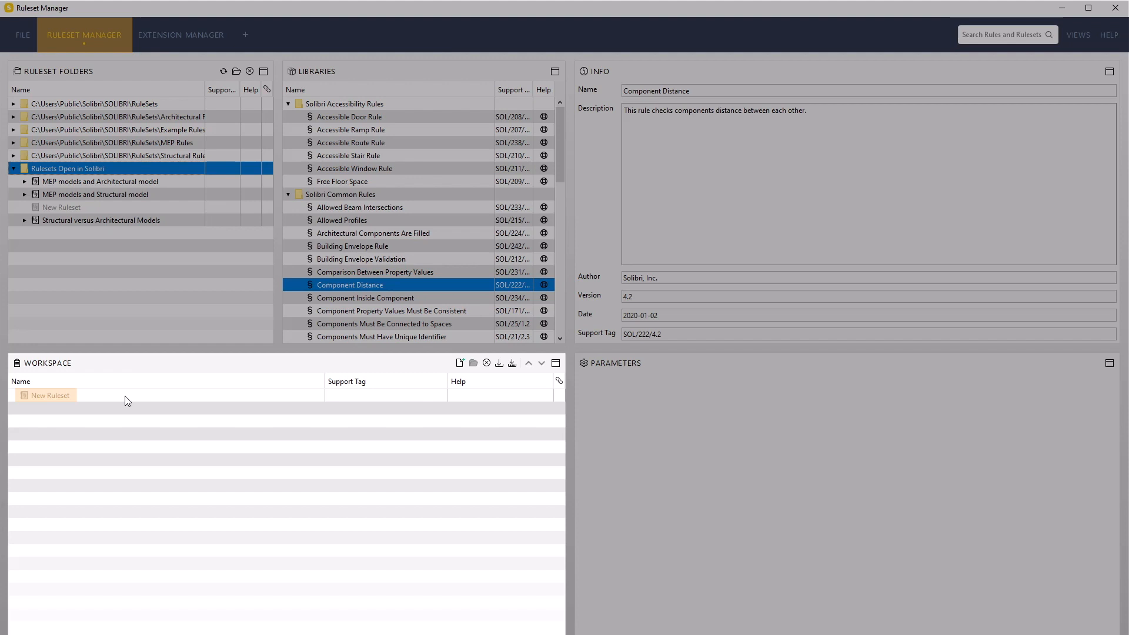
{"action": "left_click", "coordinate": [97, 396]}
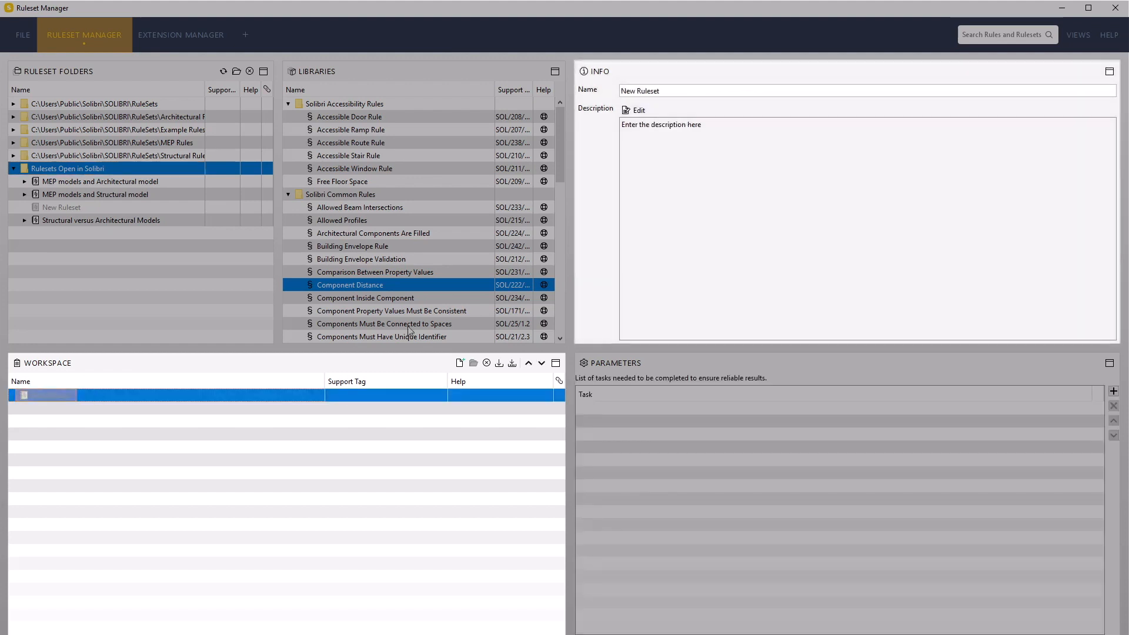
{"action": "left_click_drag", "start_coordinate": [662, 92], "coordinate": [602, 96]}
{"action": "type", "text": "My Firs"}
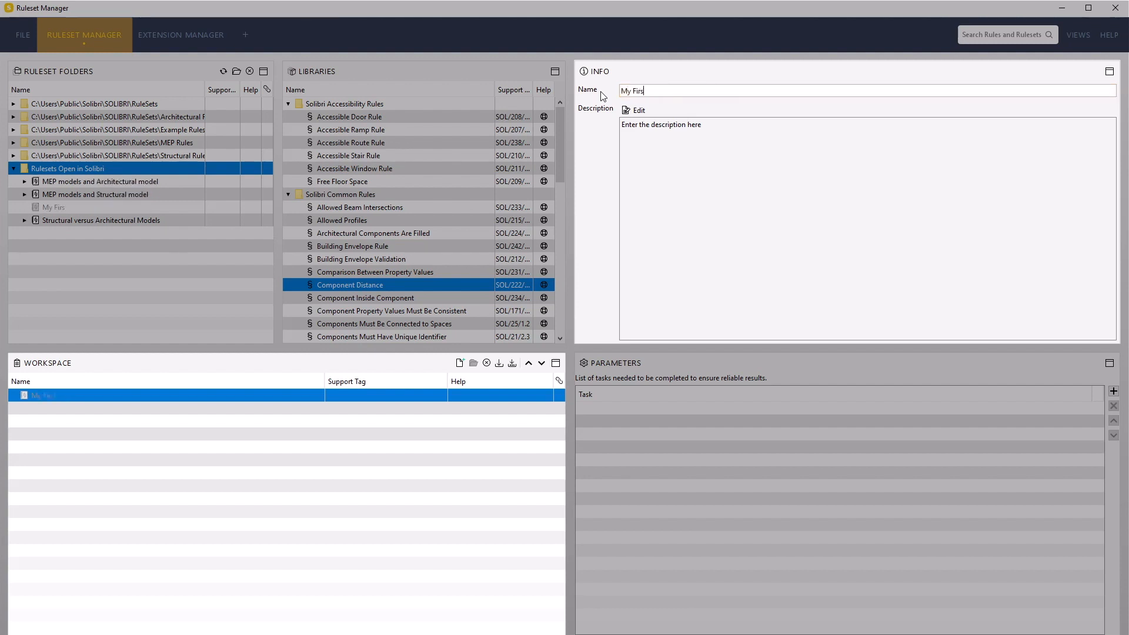
{"action": "type", "text": "t Ruleset"}
{"action": "key", "text": "Return"}
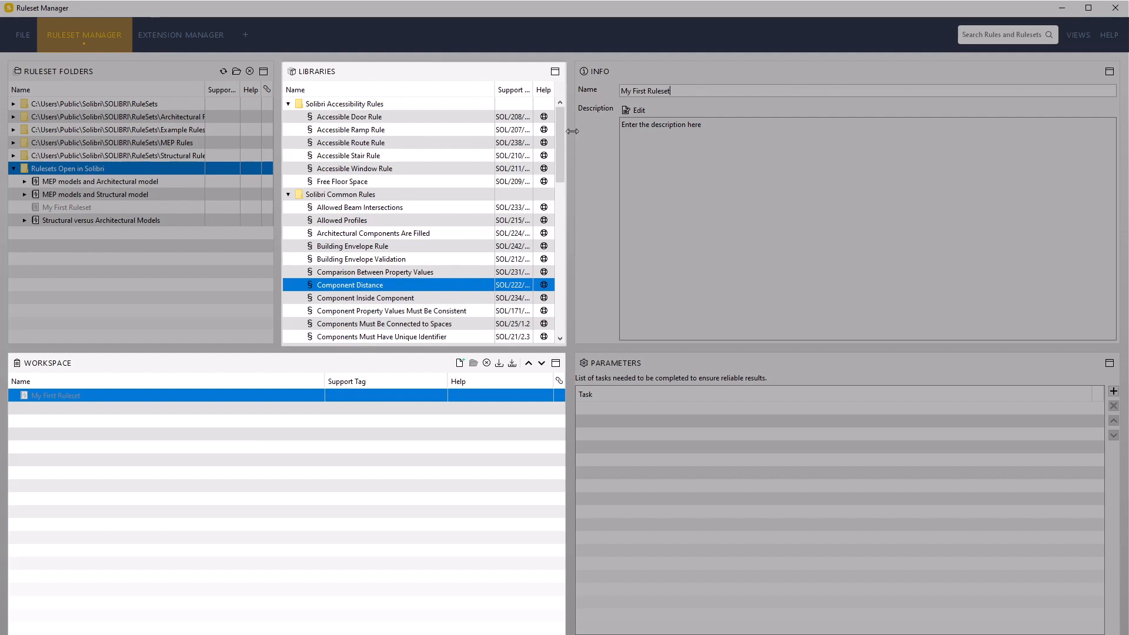
Add the General Intersection Rule from the Solibri Common Rules library to My First Ruleset.
{"action": "left_click_drag", "start_coordinate": [558, 143], "coordinate": [559, 241]}
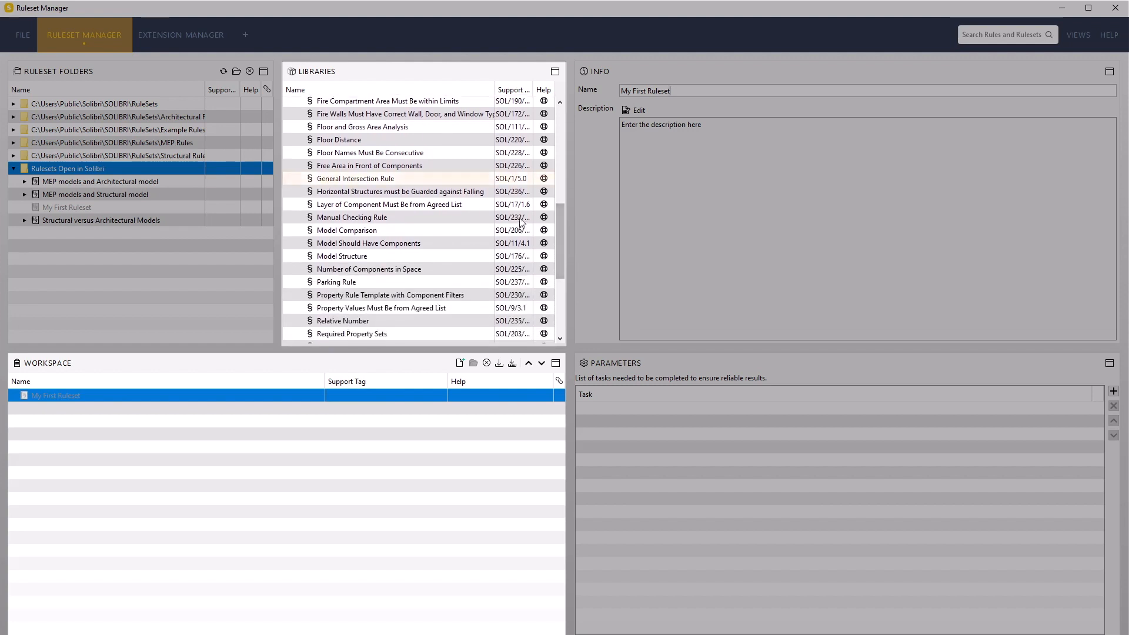
{"action": "left_click", "coordinate": [420, 179]}
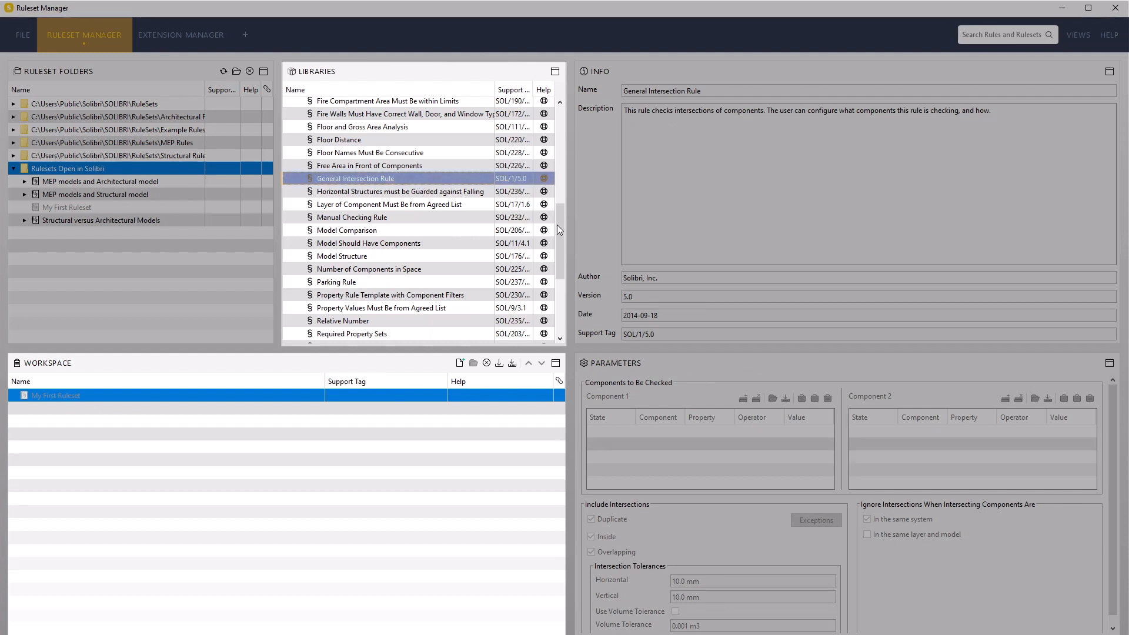
{"action": "left_click_drag", "start_coordinate": [557, 225], "coordinate": [556, 149]}
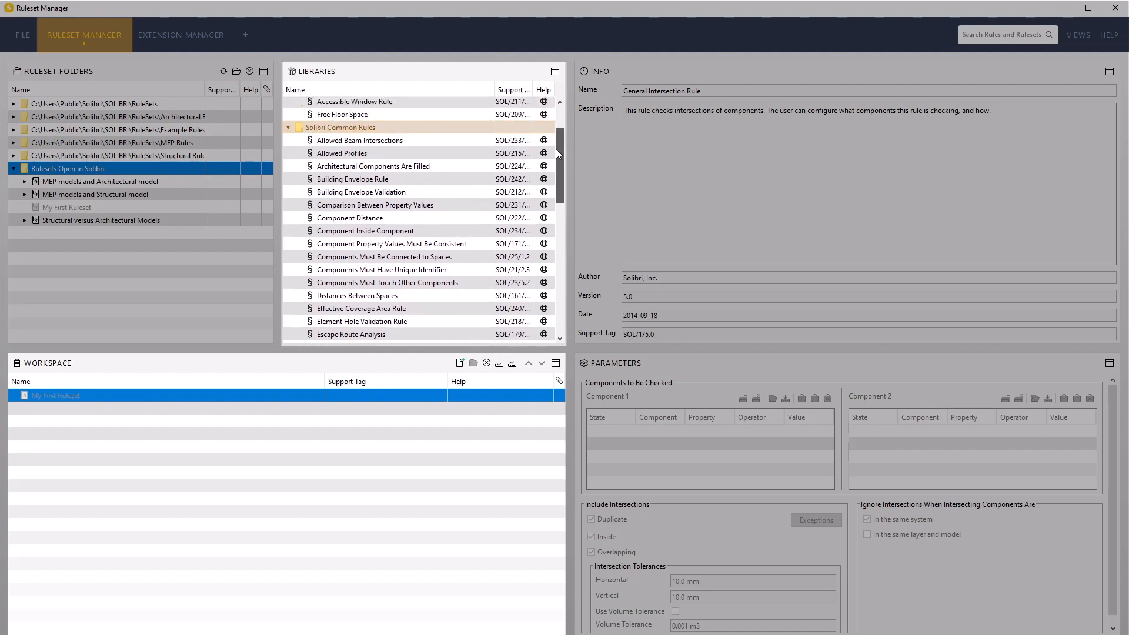
{"action": "left_click_drag", "start_coordinate": [556, 150], "coordinate": [550, 220]}
{"action": "left_click_drag", "start_coordinate": [340, 206], "coordinate": [70, 399]}
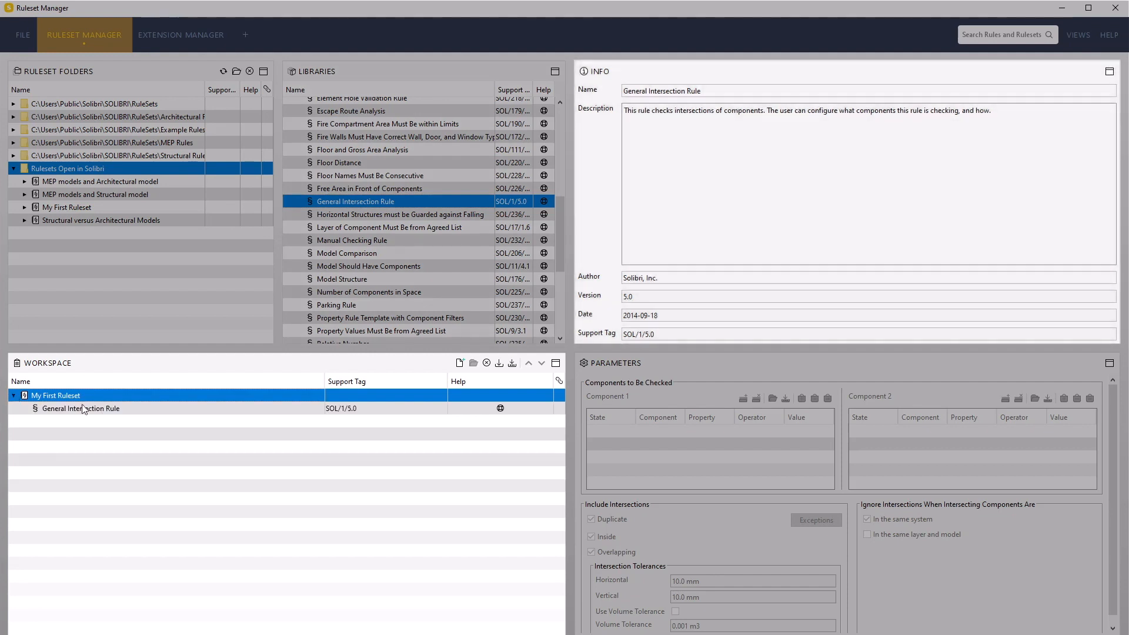
Rename the General Intersection Rule in My First Ruleset to MEP Vs Structural.
{"action": "left_click", "coordinate": [82, 408]}
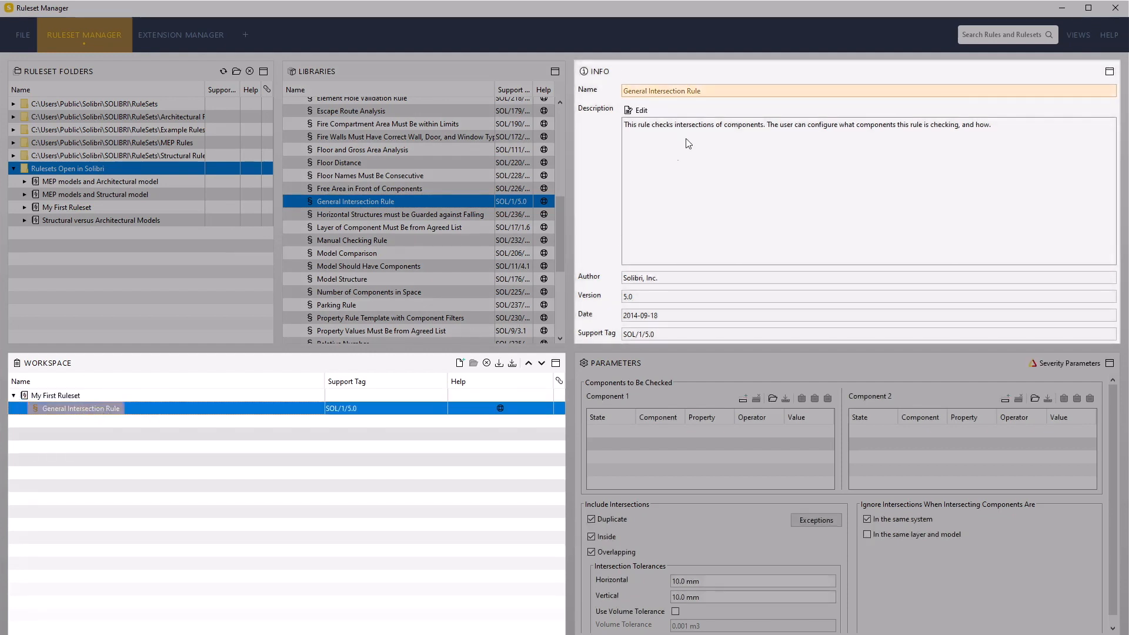
{"action": "left_click_drag", "start_coordinate": [710, 92], "coordinate": [606, 92]}
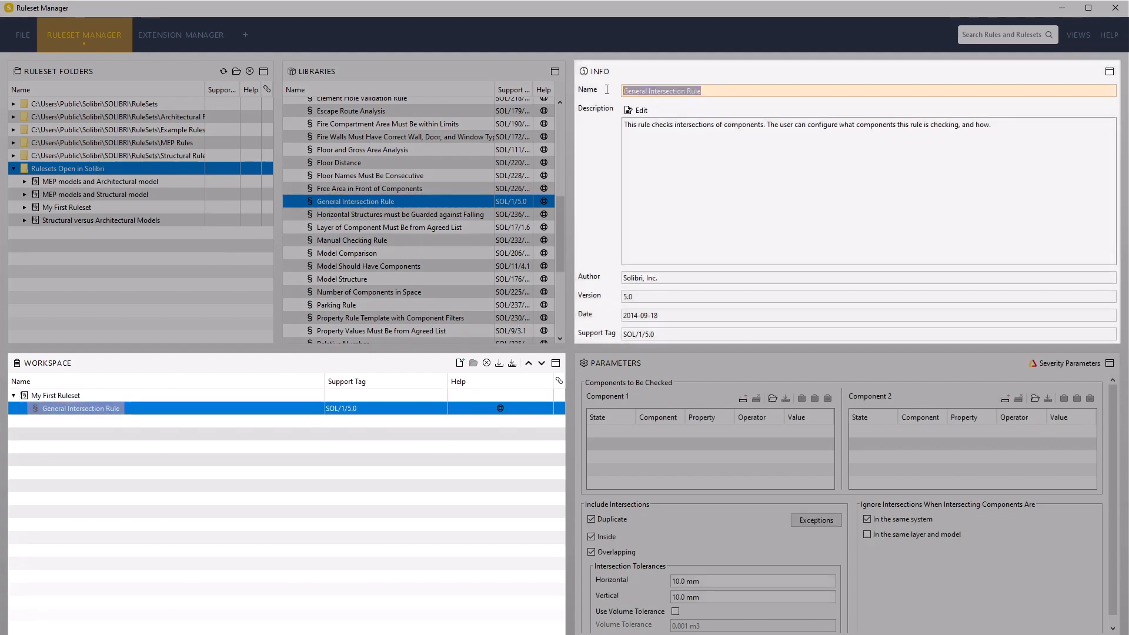
{"action": "type", "text": "M"}
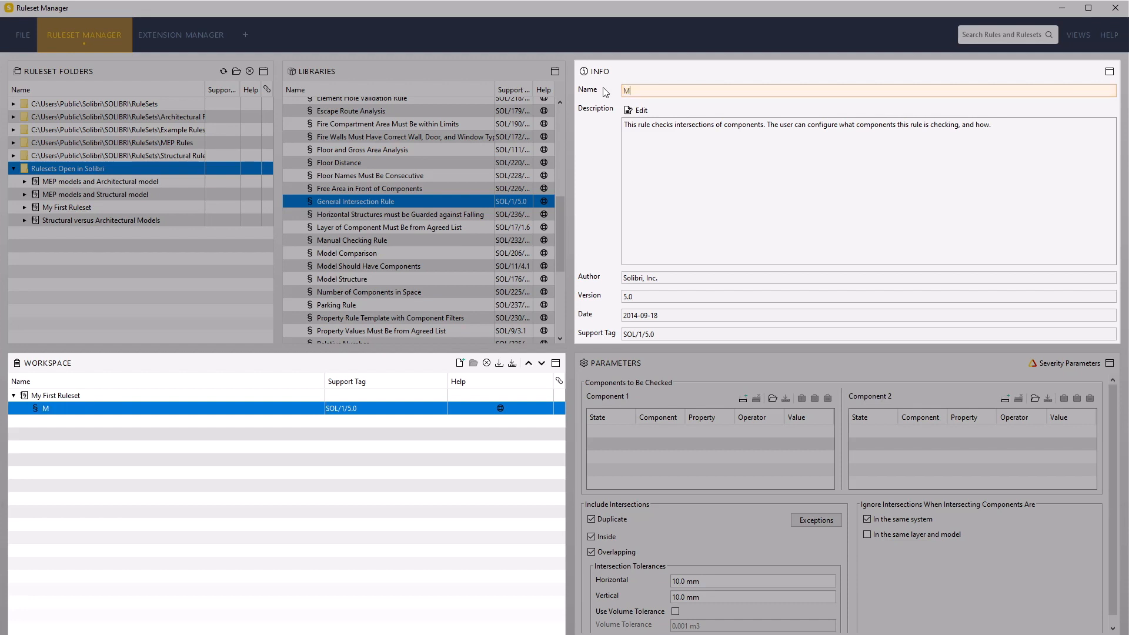
{"action": "type", "text": "EP Vs Structural"}
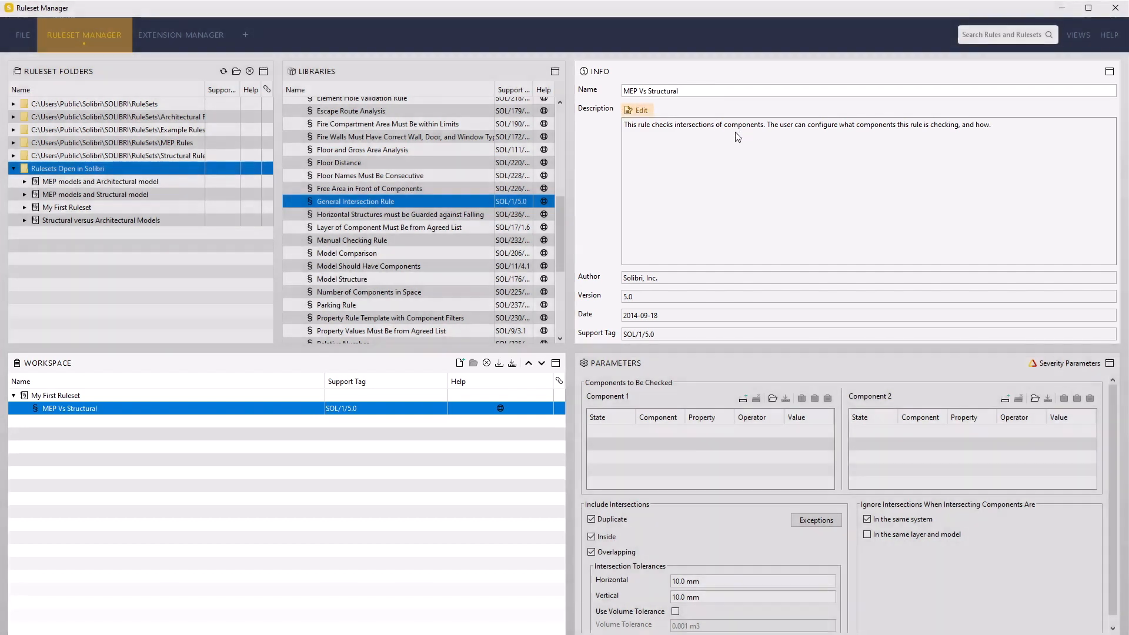
Replace the rule's description with "This rule checks for clashes between MEP and Structural components".
{"action": "left_click", "coordinate": [636, 110]}
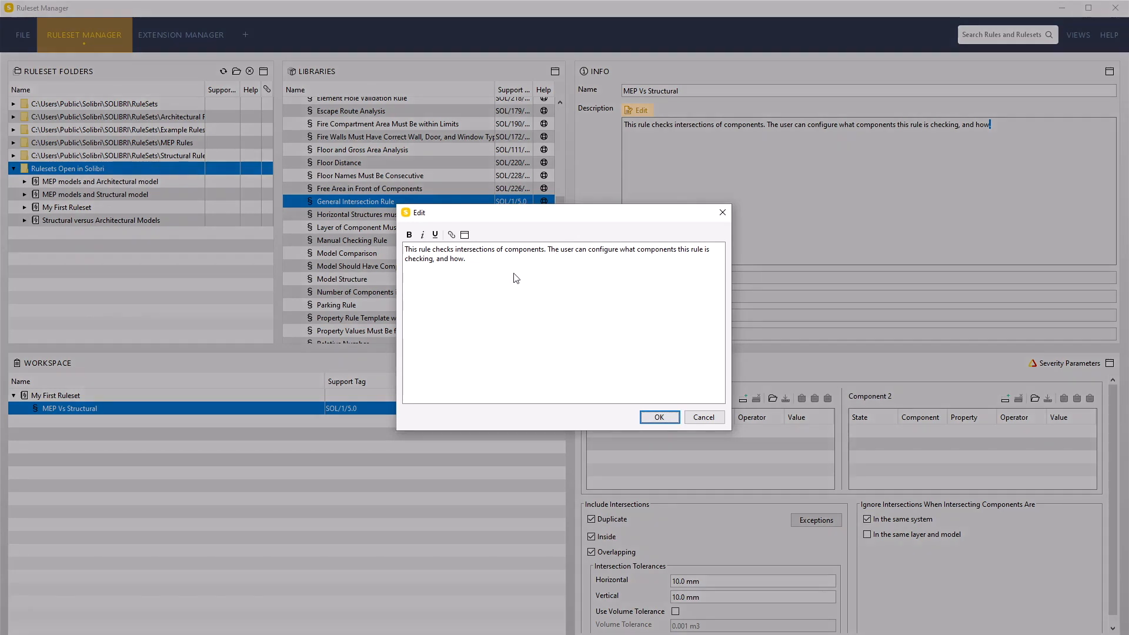
{"action": "left_click_drag", "start_coordinate": [515, 277], "coordinate": [404, 247]}
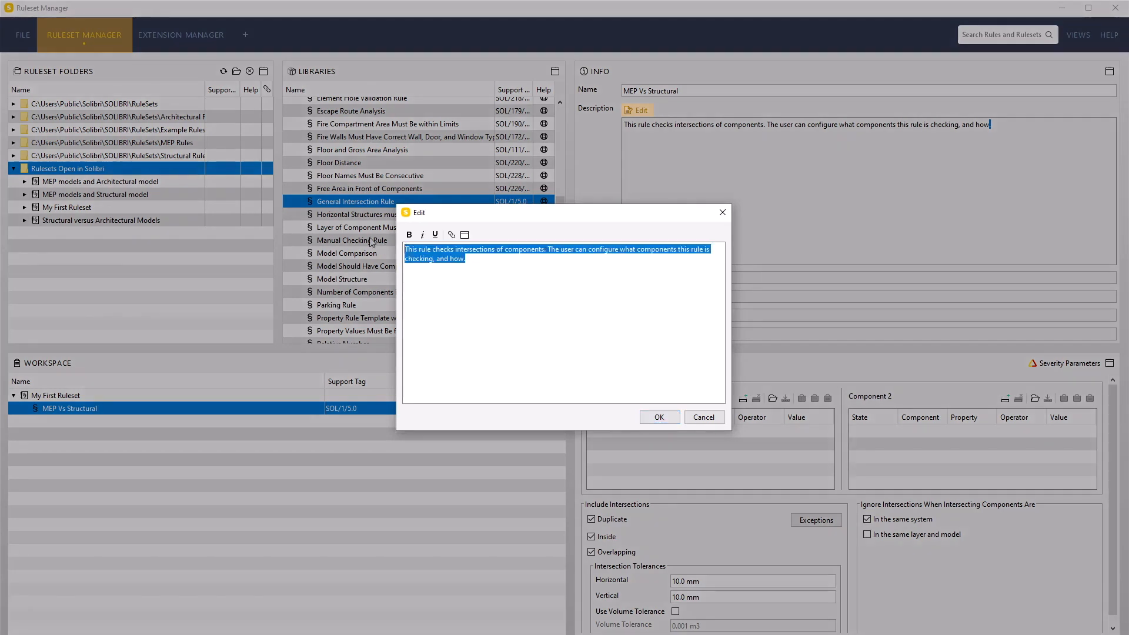
{"action": "type", "text": "This rule checks for clashes between MEP and Structural components"}
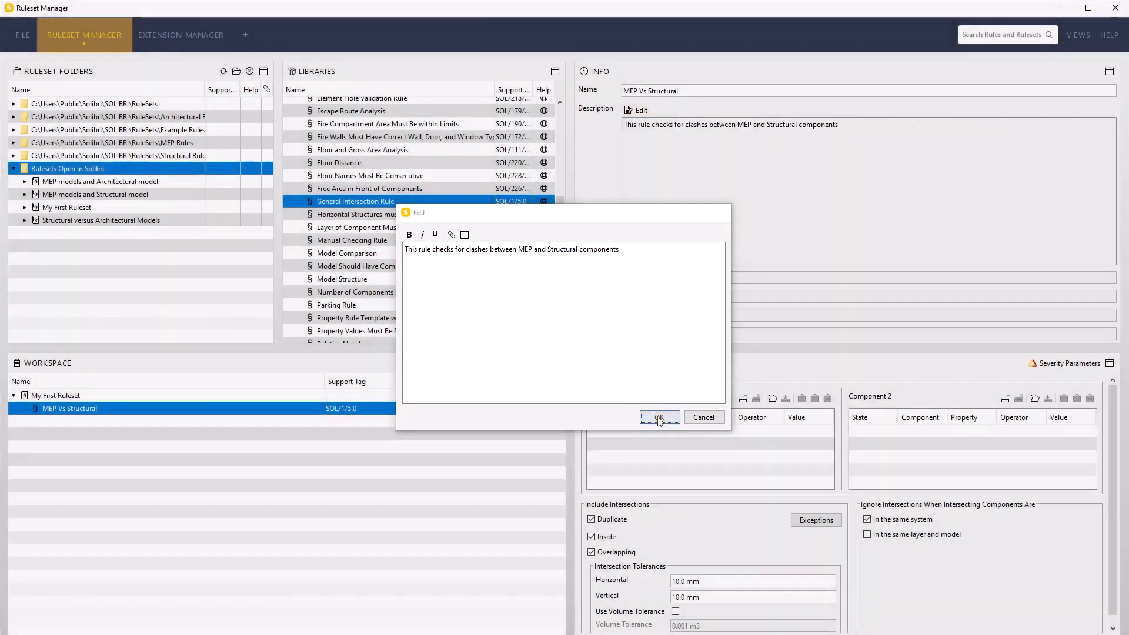
{"action": "left_click", "coordinate": [659, 418]}
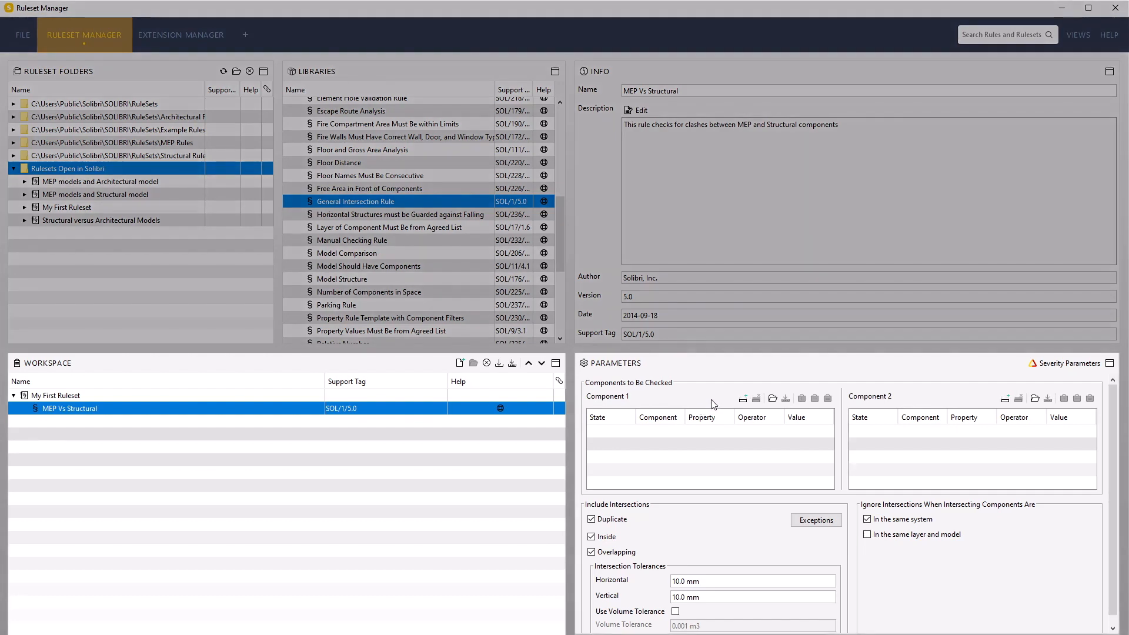
Add a Component 1 filter that includes any component whose Discipline is One Of Building Services.
{"action": "left_click", "coordinate": [744, 399]}
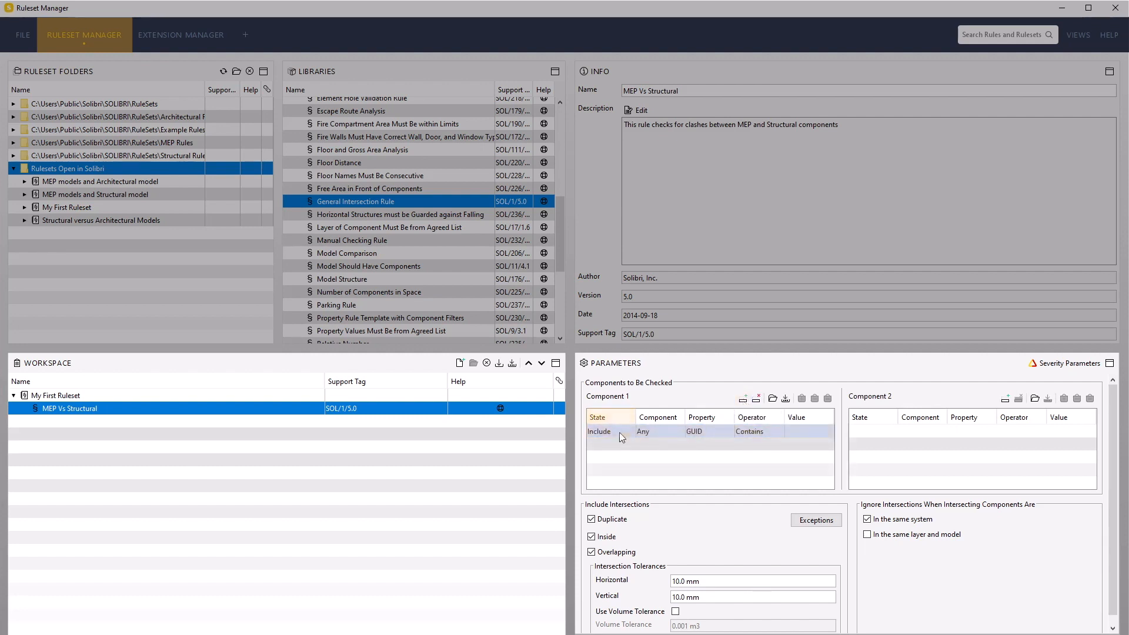
{"action": "left_click", "coordinate": [646, 431]}
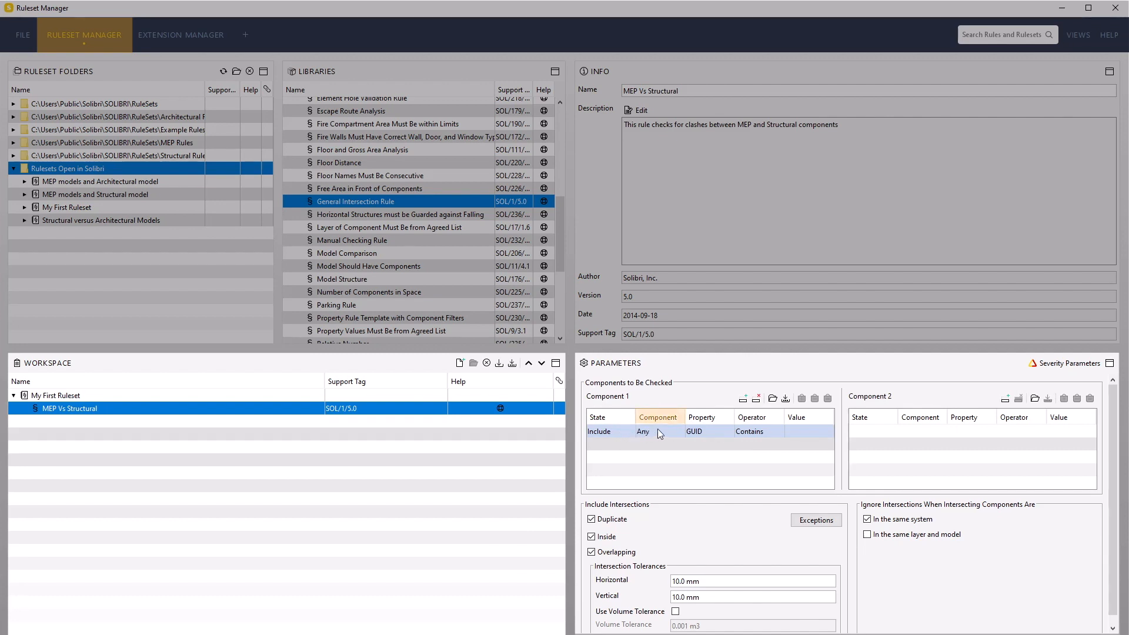
{"action": "left_click", "coordinate": [705, 431]}
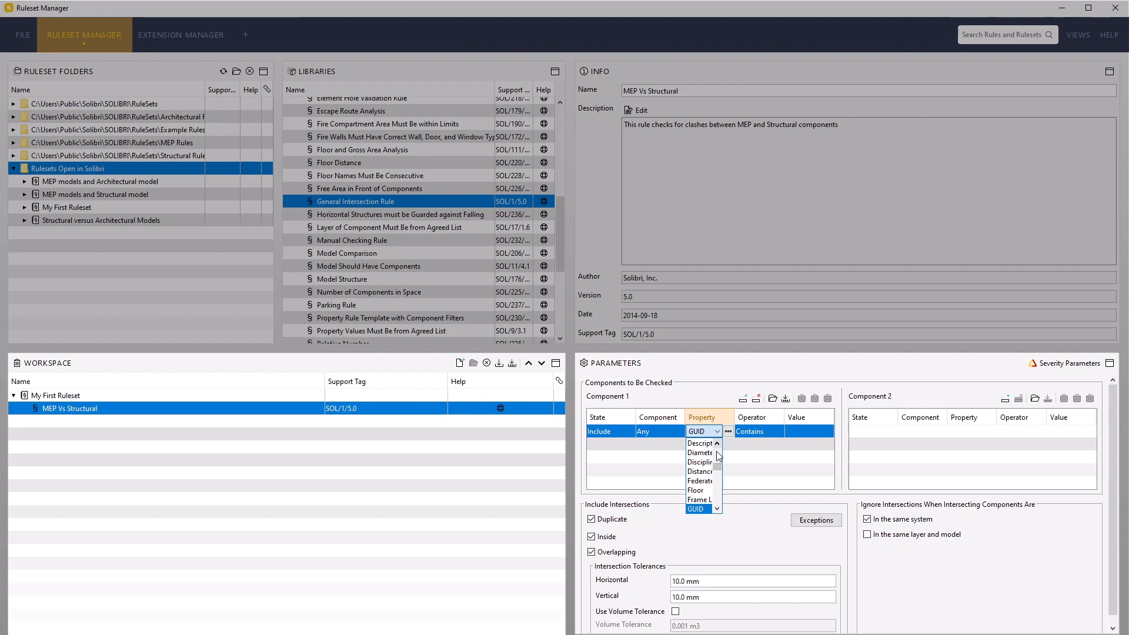
{"action": "left_click", "coordinate": [700, 462]}
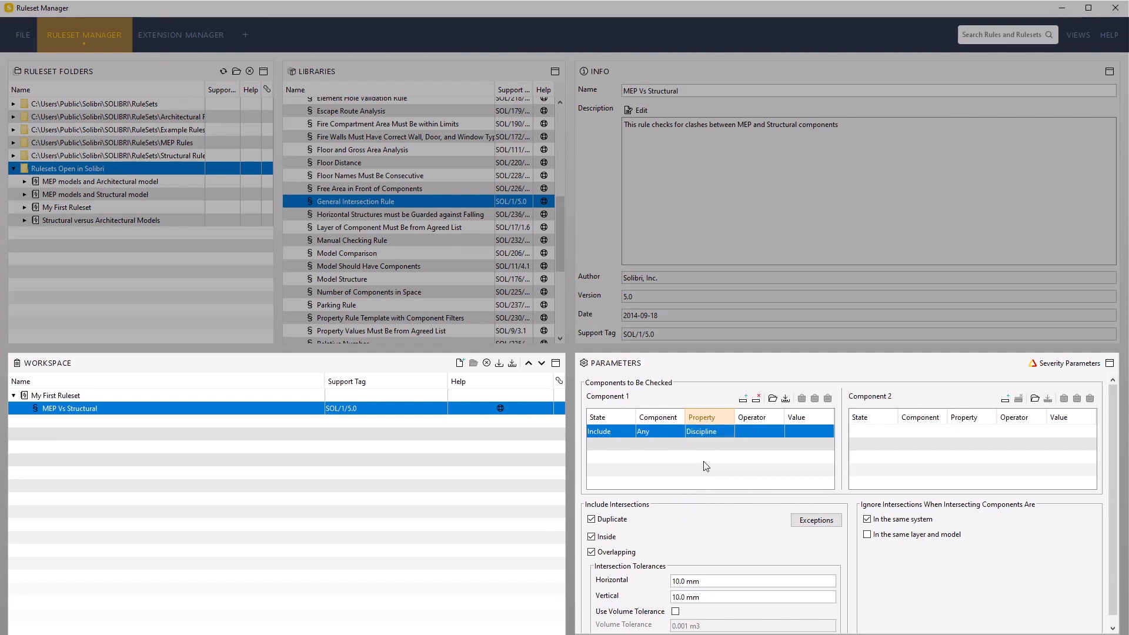
{"action": "left_click", "coordinate": [753, 432]}
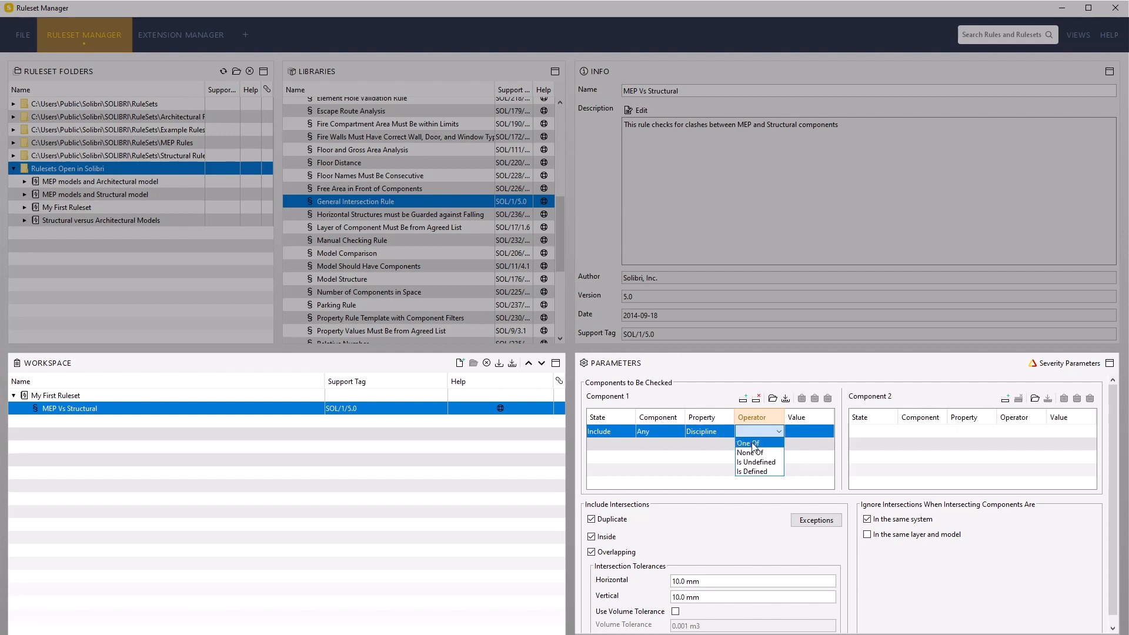
{"action": "left_click", "coordinate": [754, 446]}
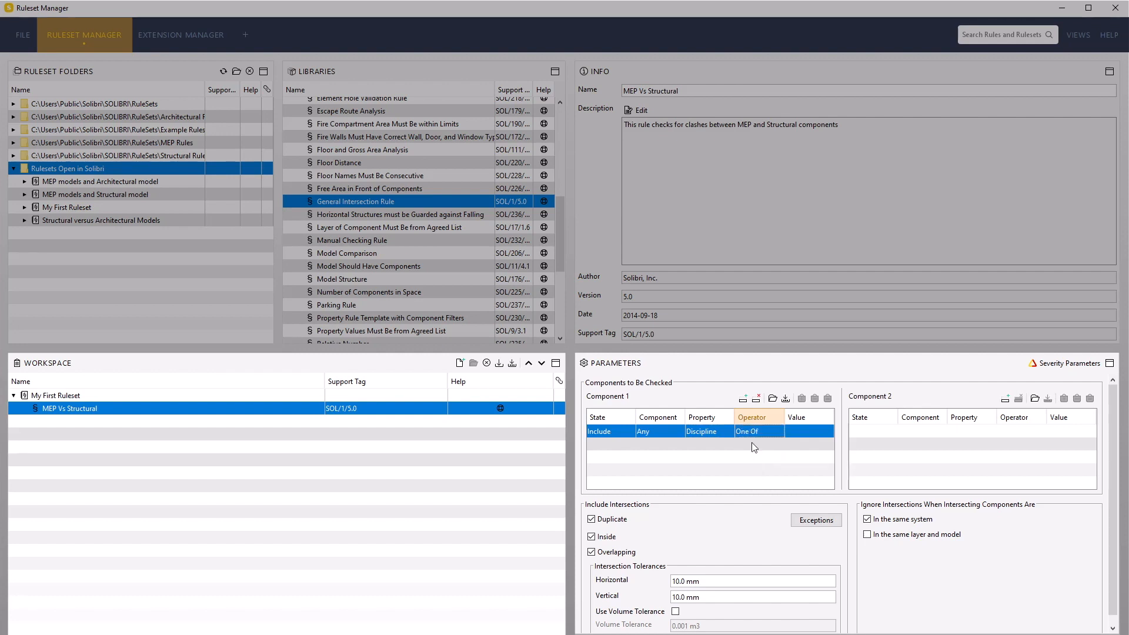
{"action": "left_click", "coordinate": [803, 431]}
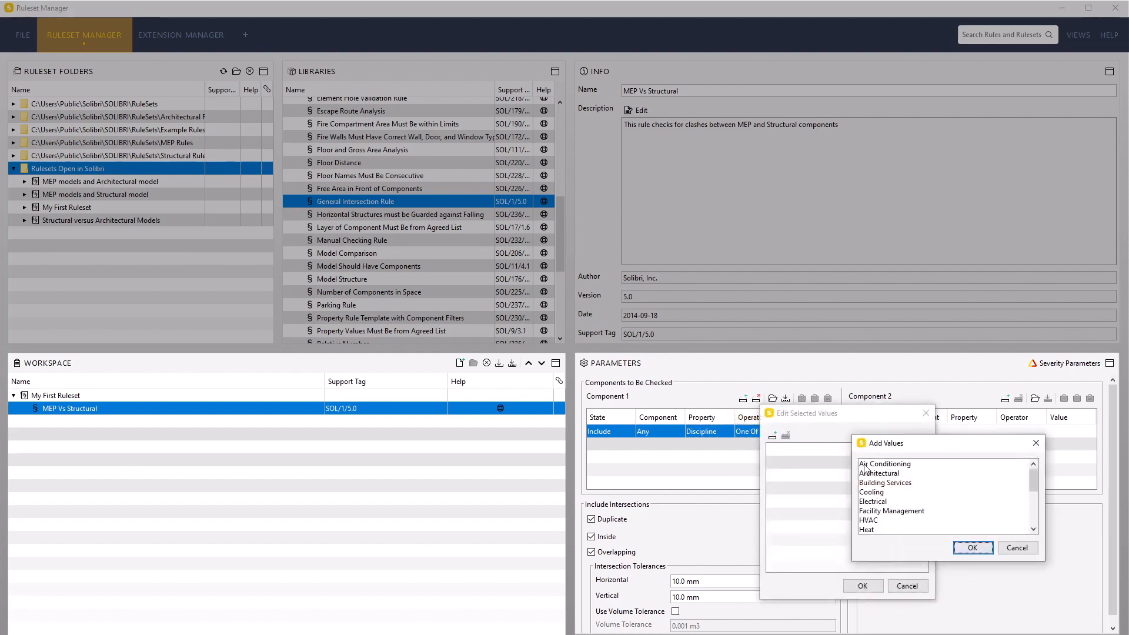
{"action": "left_click", "coordinate": [886, 483]}
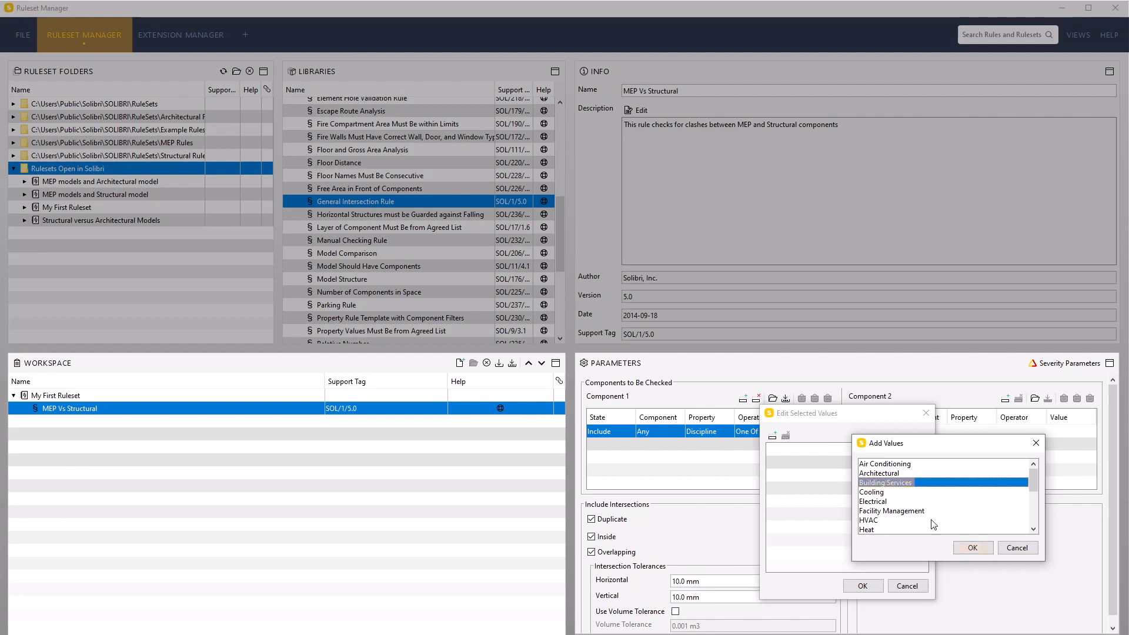
{"action": "left_click", "coordinate": [971, 548]}
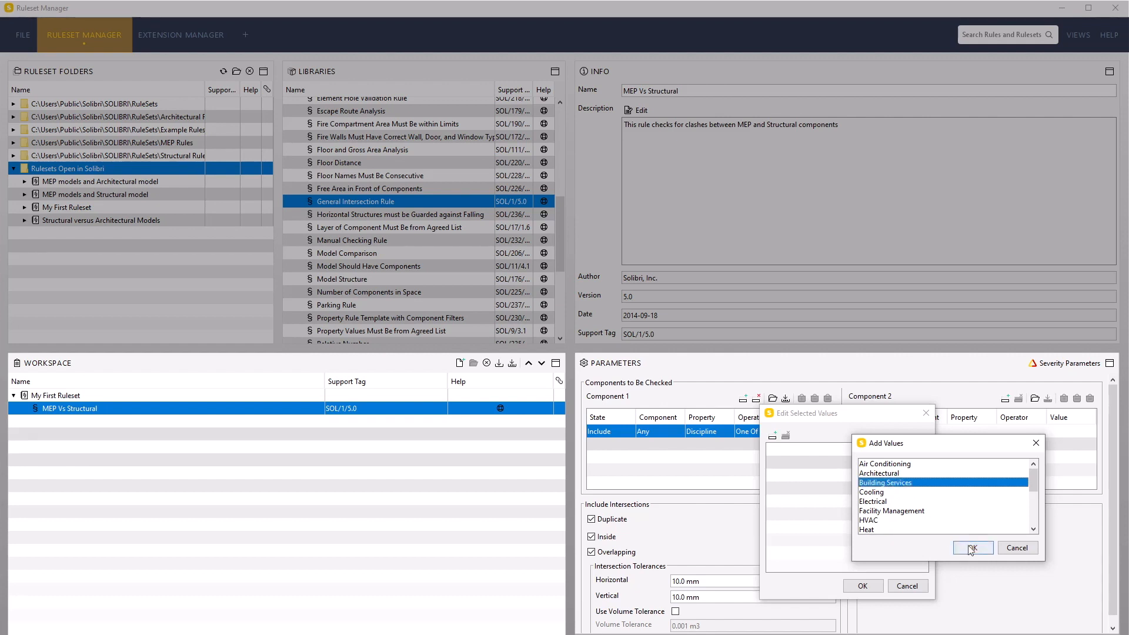
{"action": "left_click", "coordinate": [862, 587]}
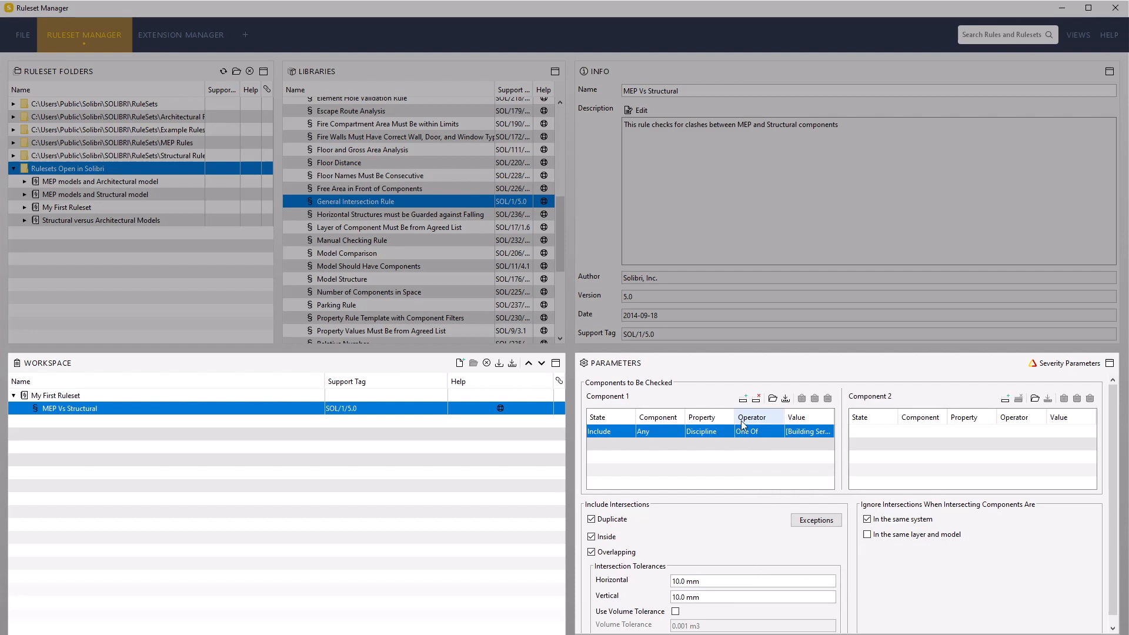
Add a second Component 1 filter that excludes the architectural Space component type.
{"action": "left_click", "coordinate": [743, 400]}
{"action": "left_click", "coordinate": [595, 442]}
{"action": "left_click", "coordinate": [597, 444]}
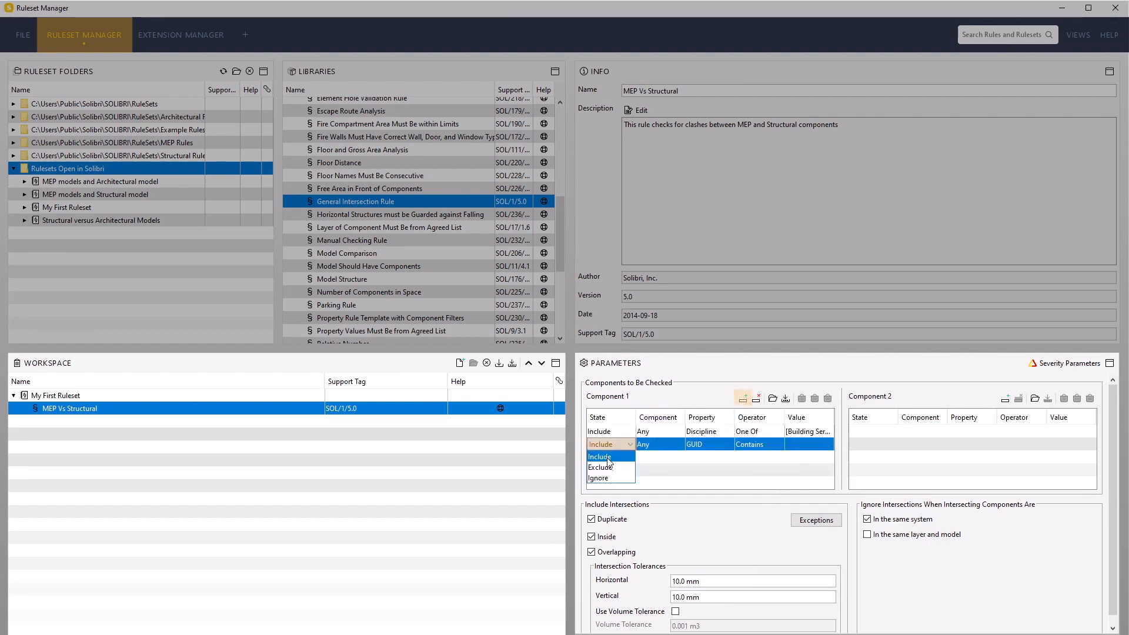
{"action": "left_click", "coordinate": [676, 444]}
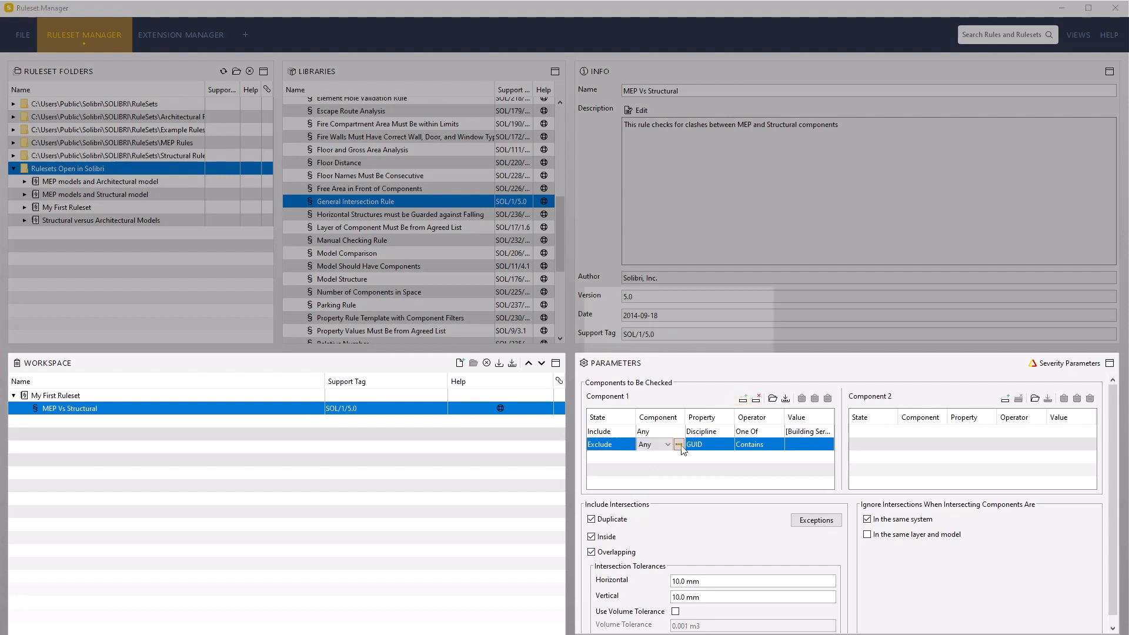
{"action": "left_click", "coordinate": [597, 345]}
{"action": "scroll", "coordinate": [635, 446], "scroll_direction": "up", "scroll_amount": 1}
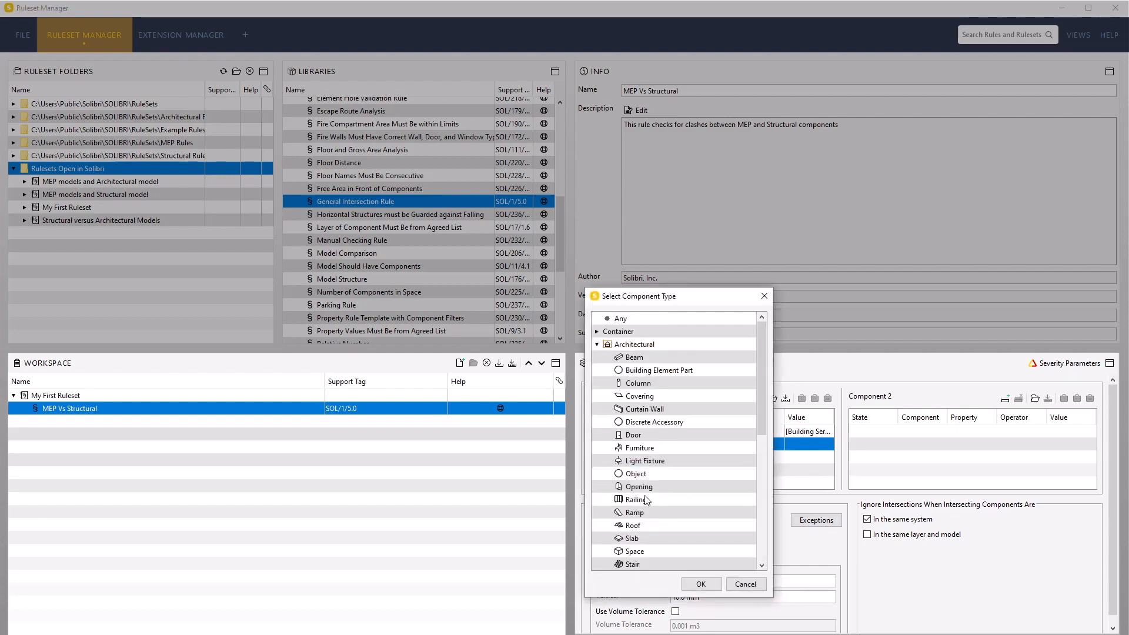
{"action": "left_click", "coordinate": [645, 551]}
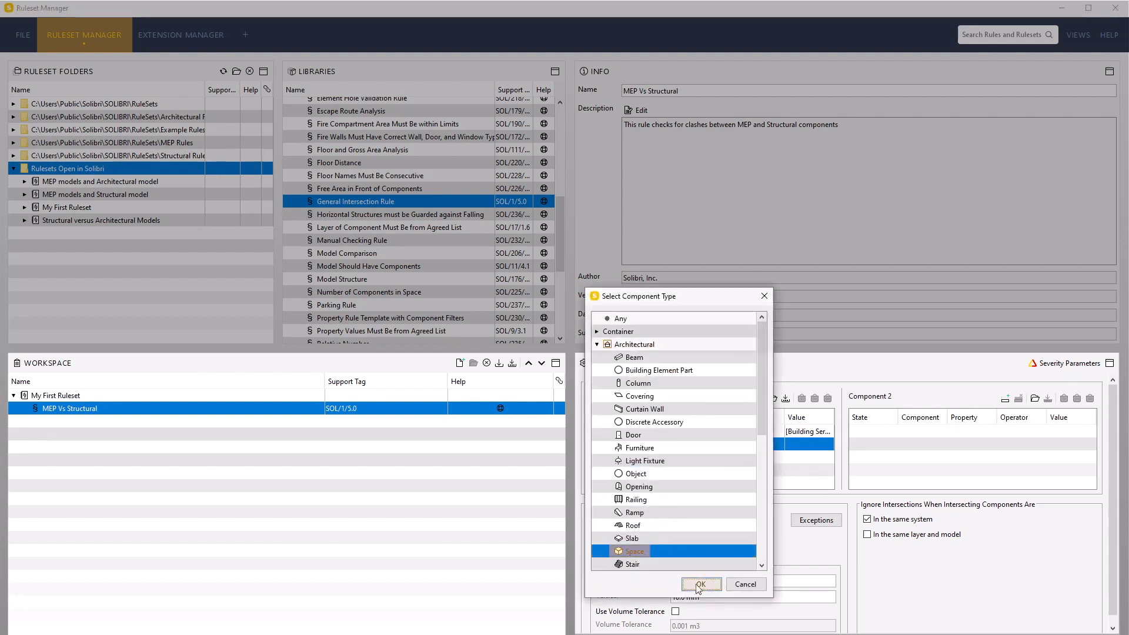
{"action": "left_click", "coordinate": [700, 584]}
Add a third Component 1 filter that excludes the architectural Opening component type.
{"action": "left_click", "coordinate": [743, 399]}
{"action": "left_click", "coordinate": [615, 458]}
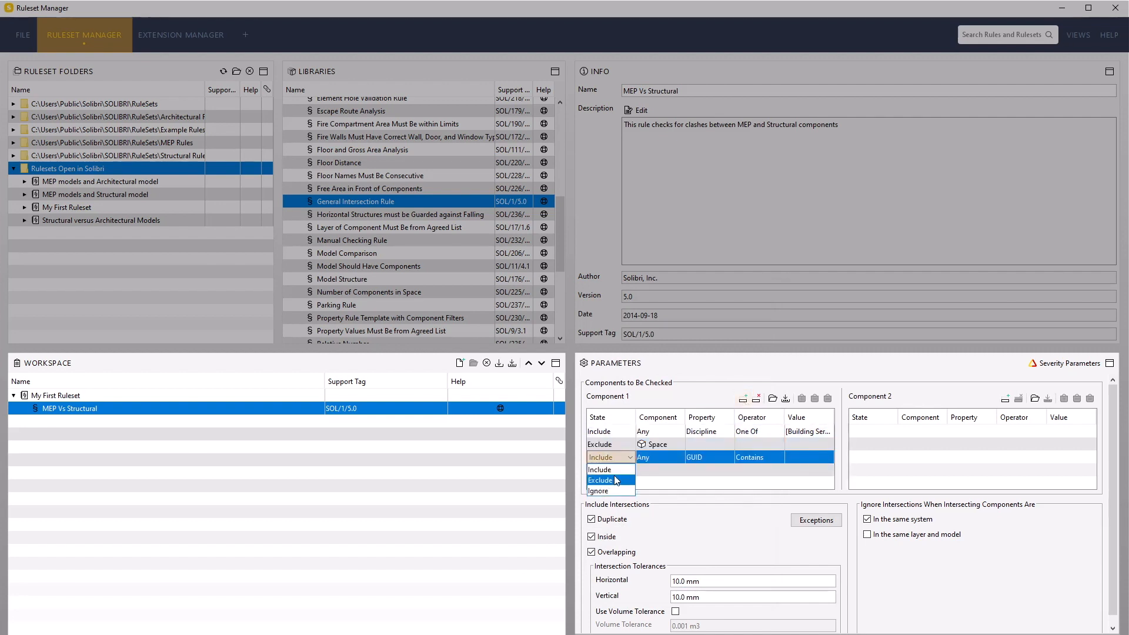
{"action": "left_click", "coordinate": [614, 479]}
{"action": "left_click", "coordinate": [678, 457]}
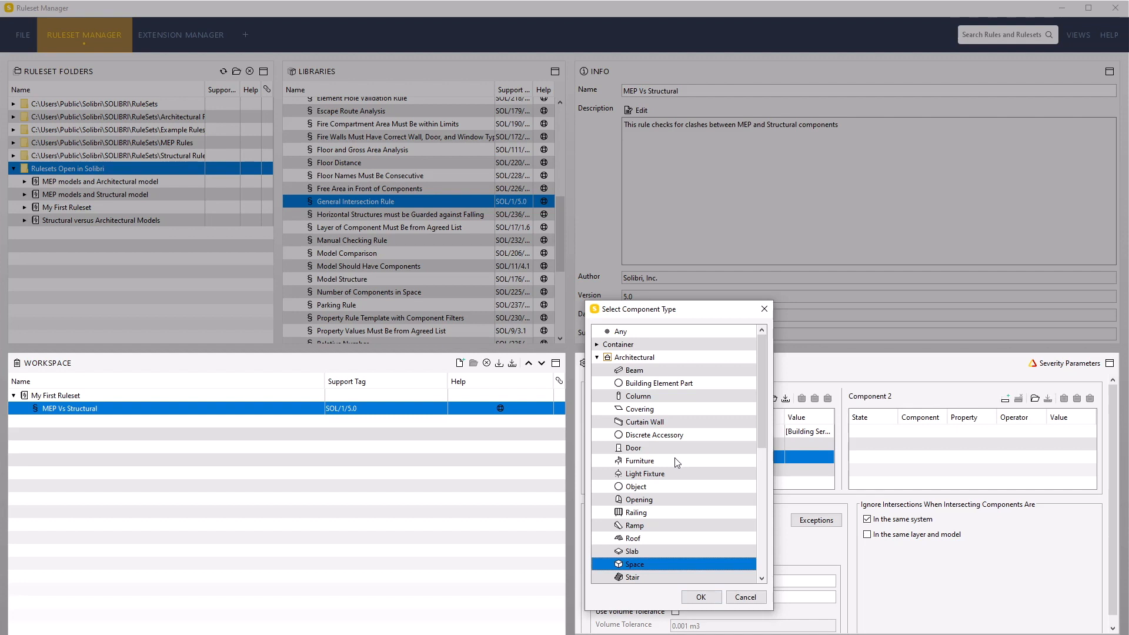
{"action": "left_click", "coordinate": [648, 499]}
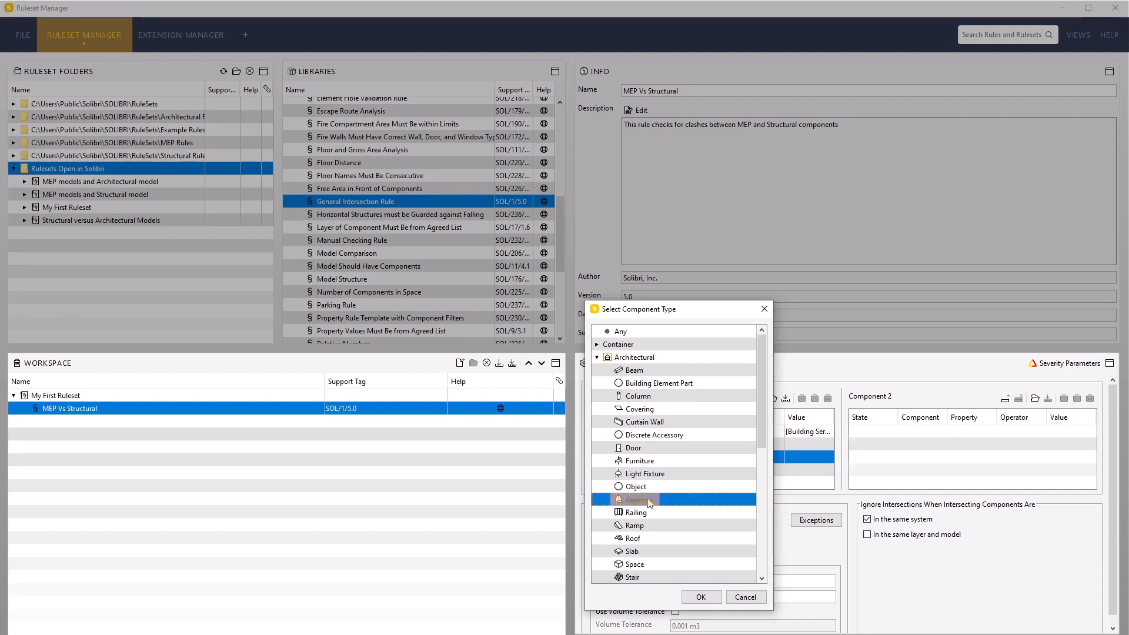
{"action": "left_click", "coordinate": [702, 595]}
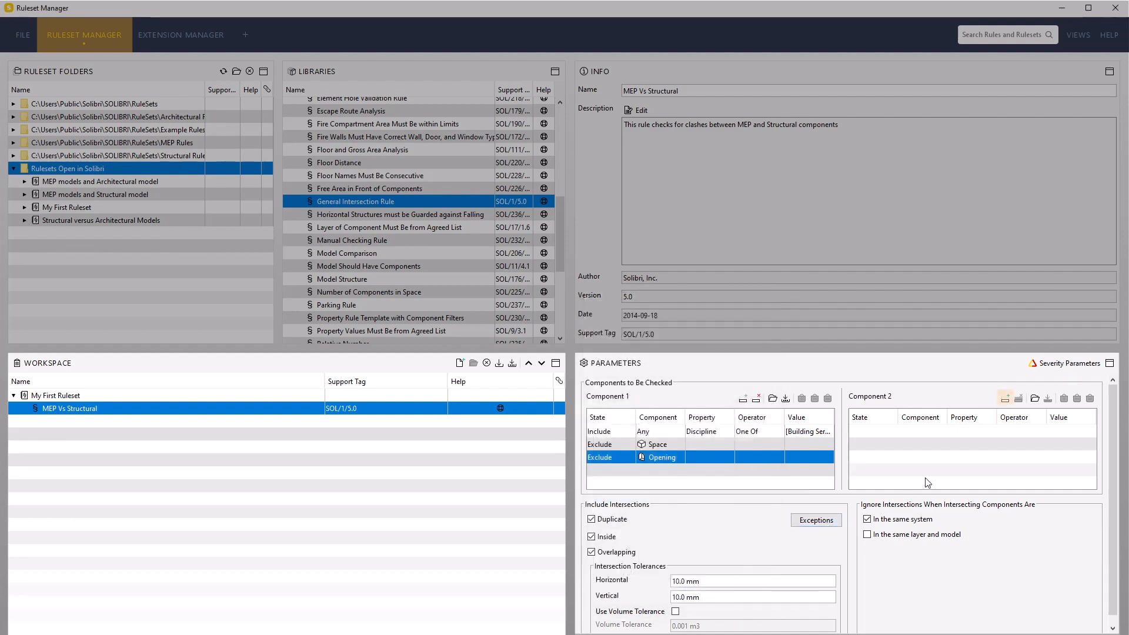
Add a Component 2 filter that includes any component whose Discipline is One Of Structural.
{"action": "left_click", "coordinate": [1005, 400]}
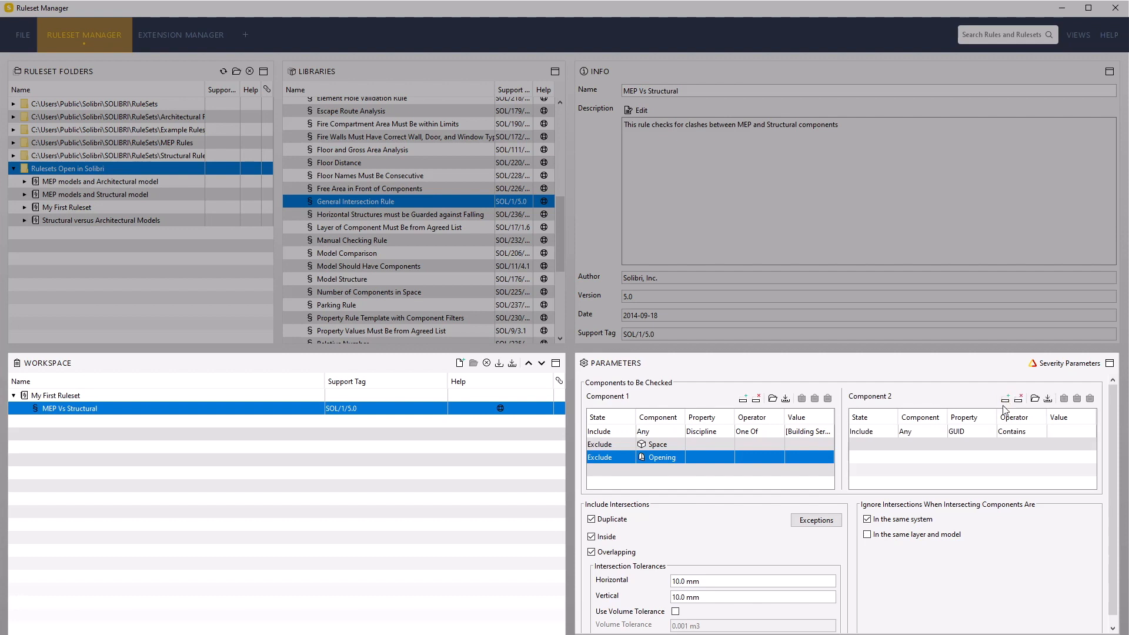
{"action": "left_click", "coordinate": [964, 431]}
{"action": "scroll", "coordinate": [979, 465], "scroll_direction": "up", "scroll_amount": 5}
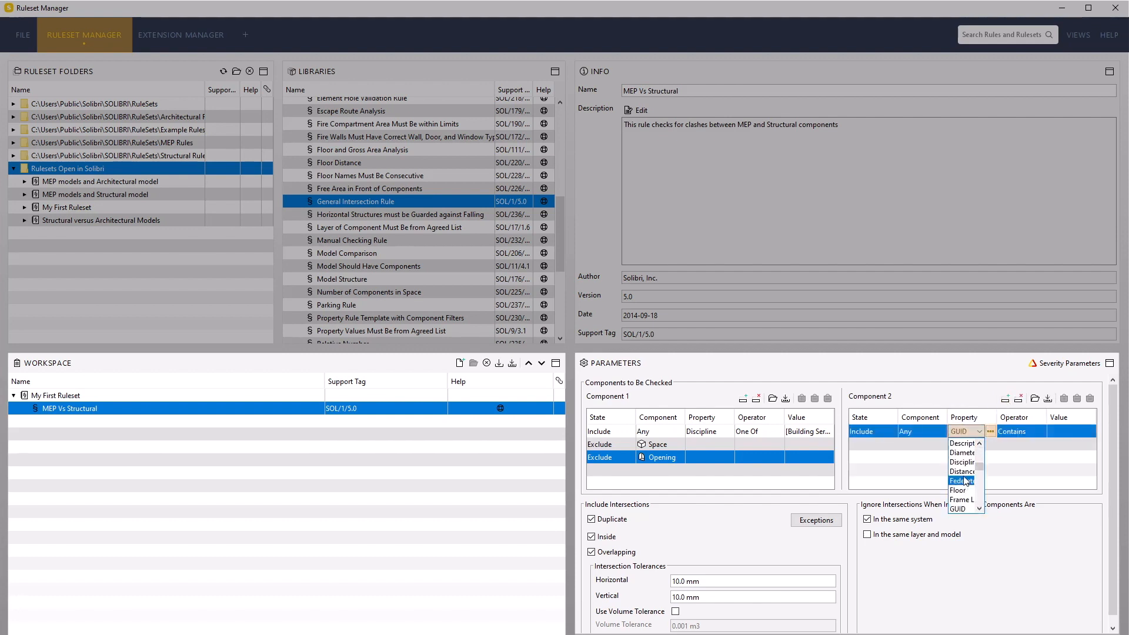
{"action": "left_click", "coordinate": [967, 468]}
{"action": "left_click", "coordinate": [1005, 435]}
{"action": "left_click", "coordinate": [1014, 442]}
{"action": "left_click", "coordinate": [1054, 429]}
{"action": "left_click", "coordinate": [1092, 431]}
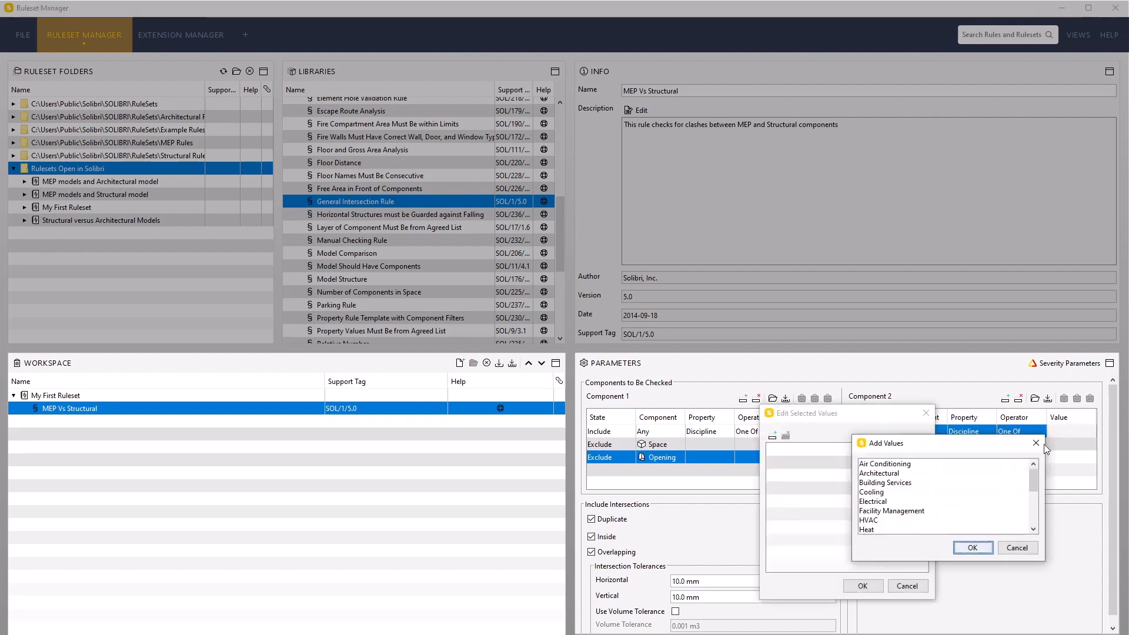
{"action": "scroll", "coordinate": [1033, 503], "scroll_direction": "down", "scroll_amount": 5}
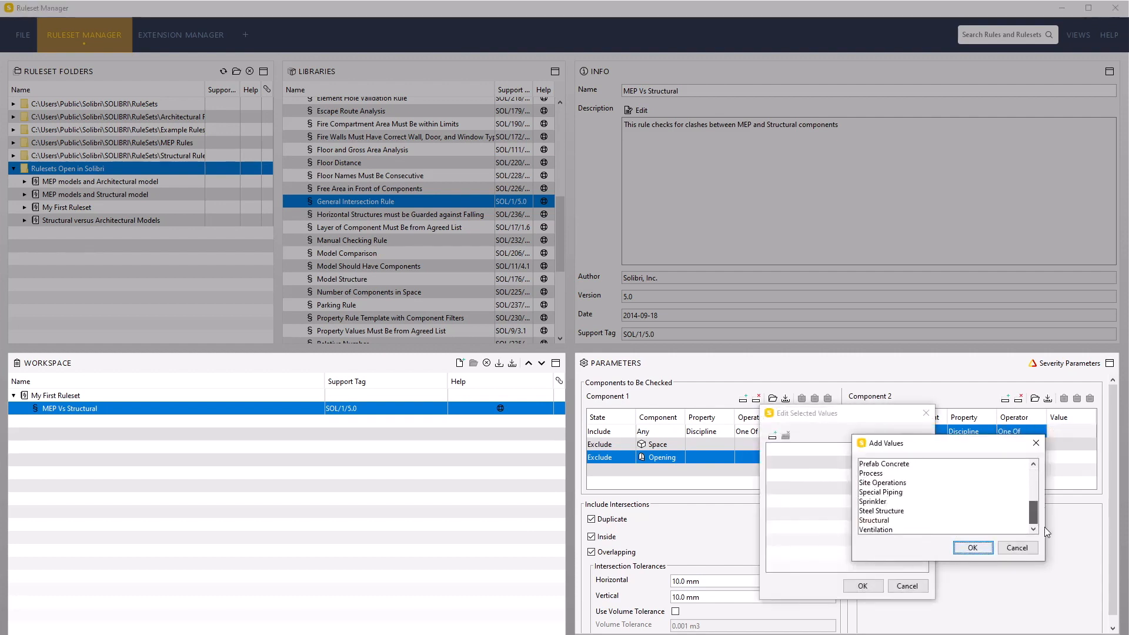
{"action": "left_click", "coordinate": [903, 521]}
{"action": "left_click", "coordinate": [970, 548]}
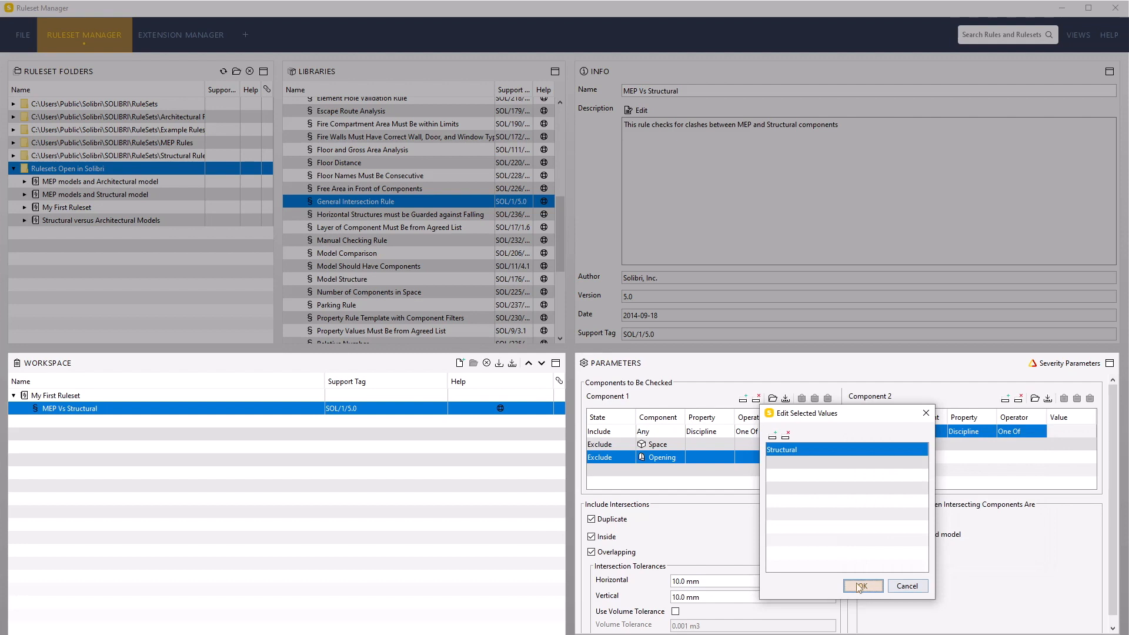
{"action": "left_click", "coordinate": [862, 585]}
Add a second Component 2 filter that excludes the architectural Opening component type.
{"action": "left_click", "coordinate": [1005, 398]}
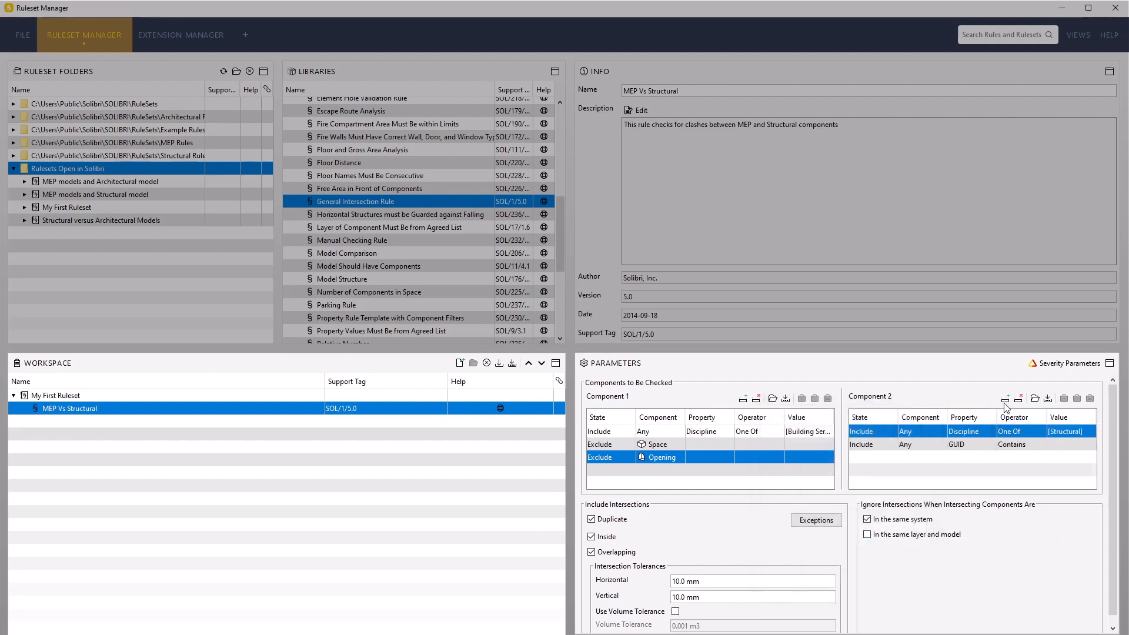
{"action": "left_click", "coordinate": [870, 444]}
{"action": "left_click", "coordinate": [872, 467]}
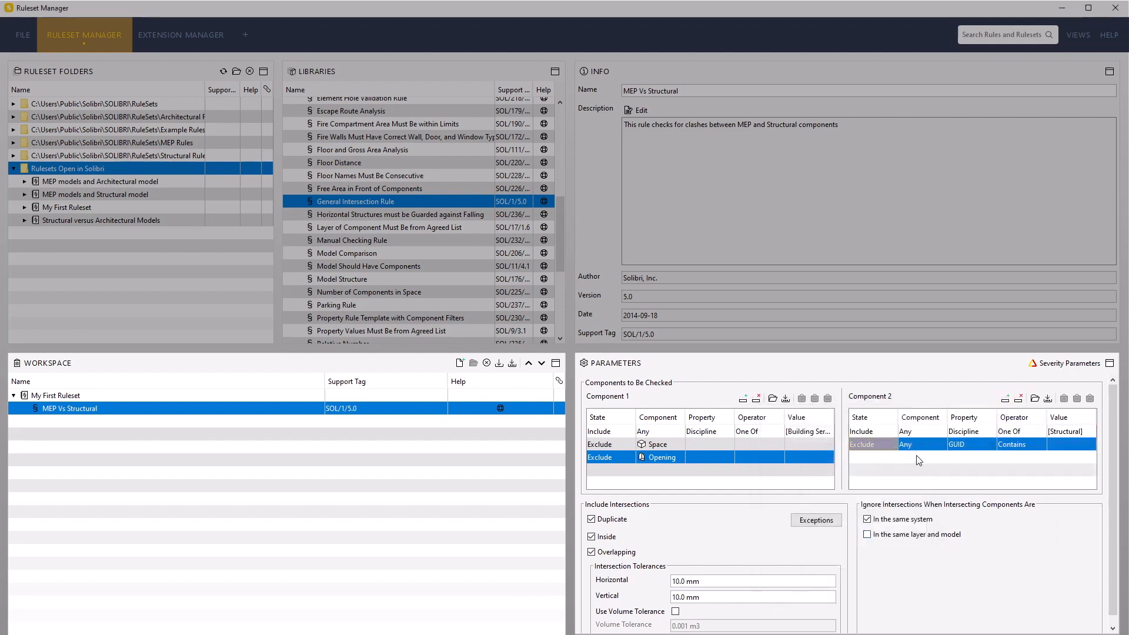
{"action": "left_click", "coordinate": [937, 445]}
{"action": "scroll", "coordinate": [885, 405], "scroll_direction": "down", "scroll_amount": 1}
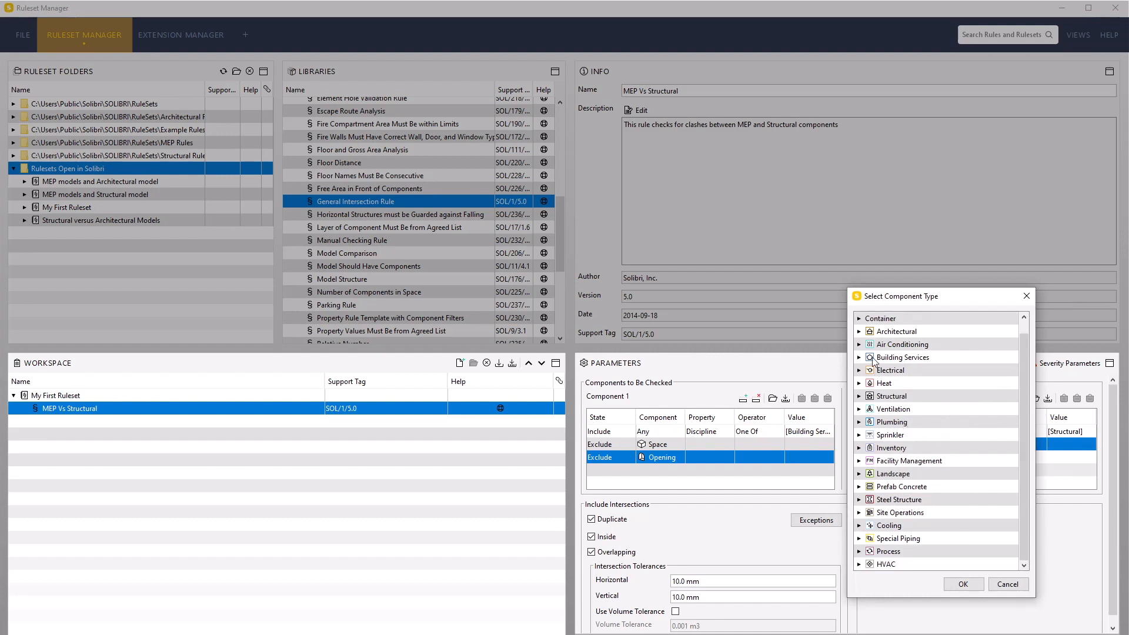
{"action": "left_click", "coordinate": [859, 332]}
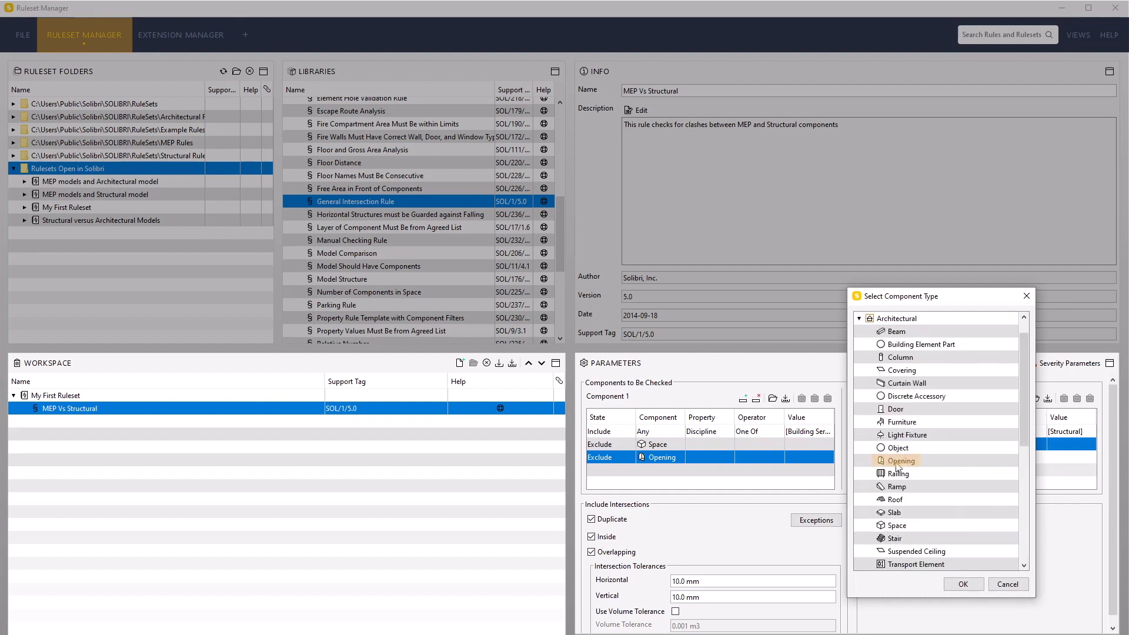
{"action": "left_click", "coordinate": [899, 461]}
{"action": "left_click", "coordinate": [961, 584]}
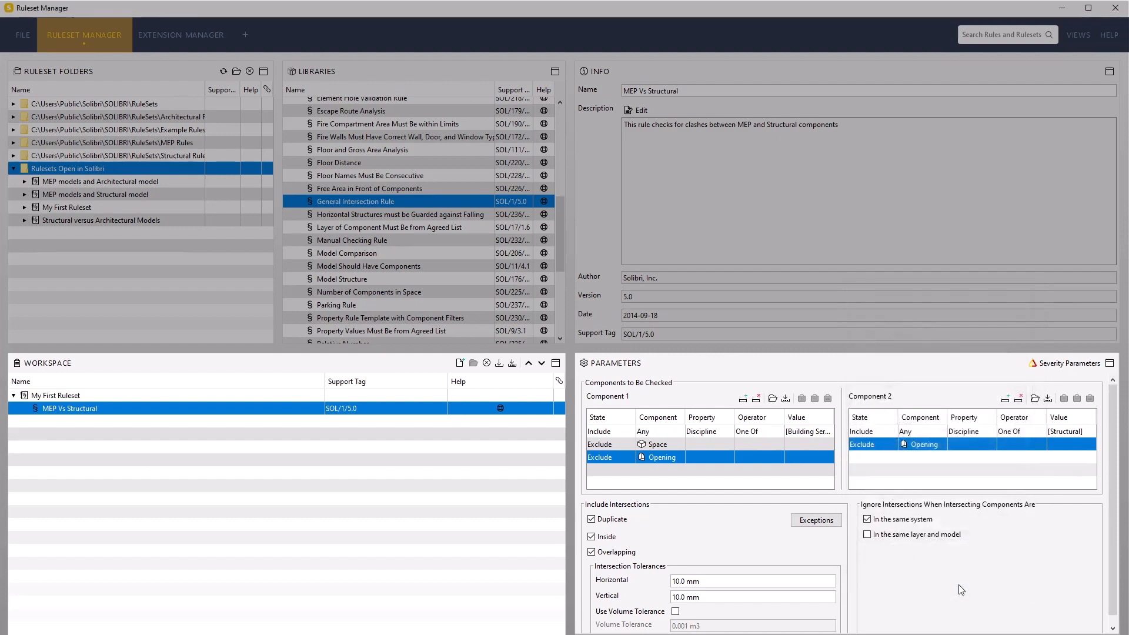
Set both the horizontal and vertical intersection tolerances of the MEP Vs Structural rule to 5 mm.
{"action": "left_click", "coordinate": [789, 581]}
{"action": "type", "text": "5"}
{"action": "left_click", "coordinate": [763, 597]}
{"action": "type", "text": "5"}
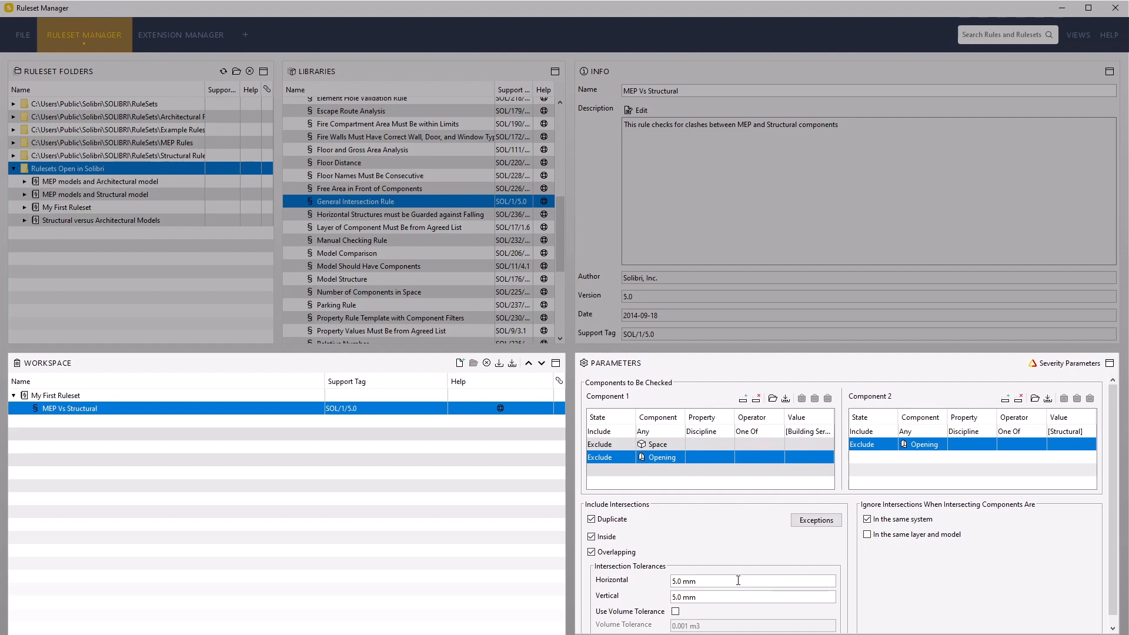
Try a horizontal intersection tolerance of 5 km, and return it to 5 mm.
{"action": "left_click_drag", "start_coordinate": [775, 582], "coordinate": [639, 582]}
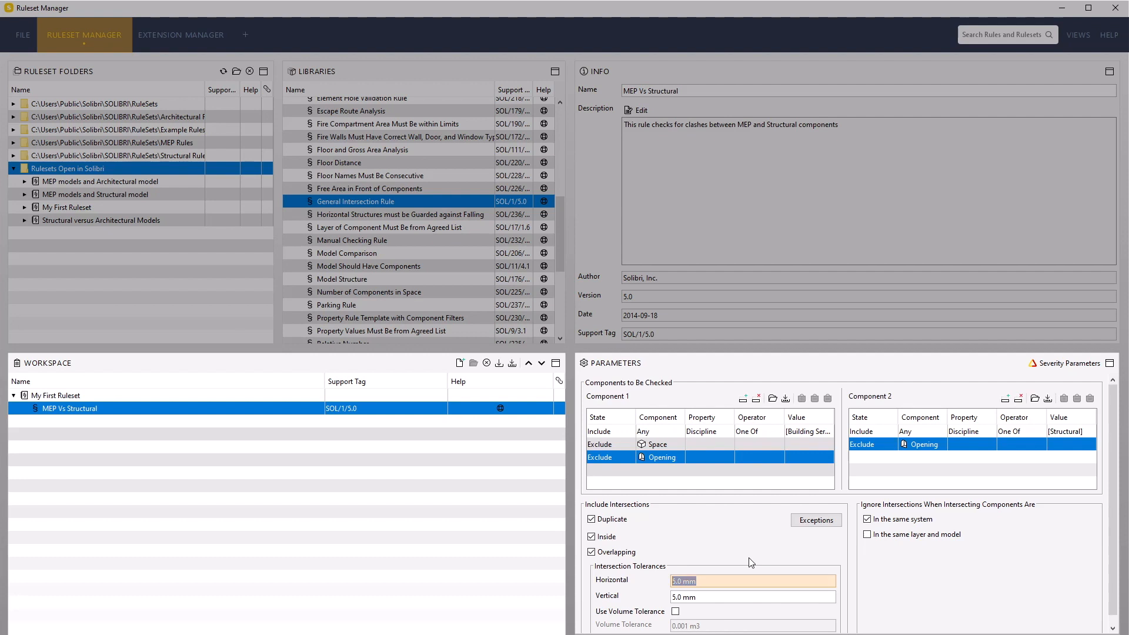
{"action": "type", "text": "5km"}
{"action": "key", "text": "Tab"}
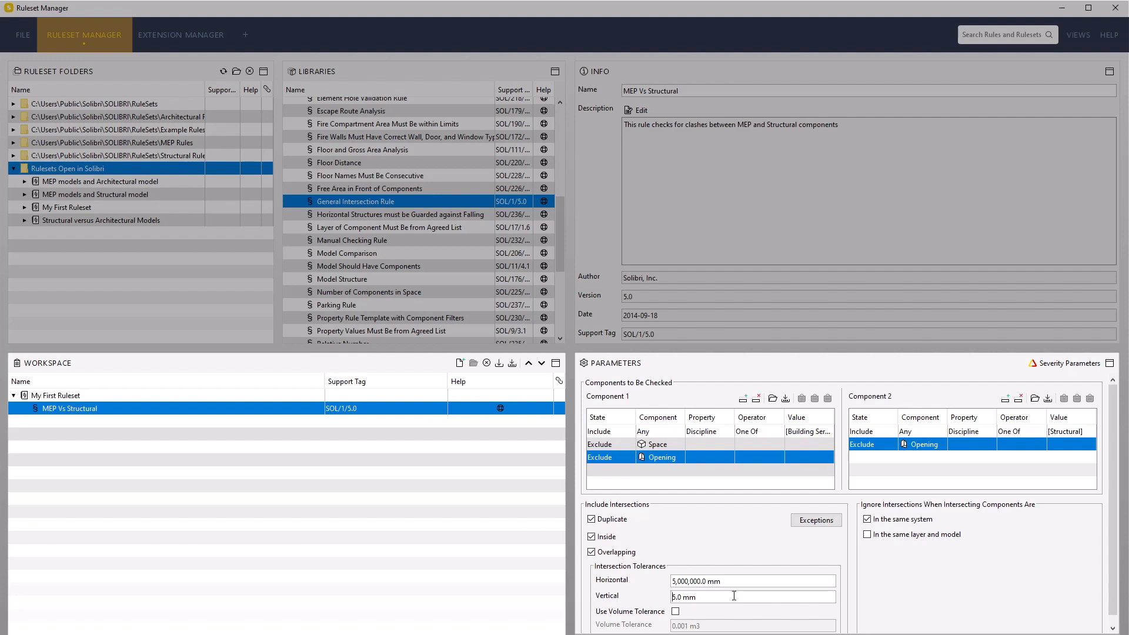
{"action": "mouse_move", "coordinate": [758, 580]}
{"action": "left_mouse_down"}
{"action": "mouse_move", "coordinate": [684, 581]}
{"action": "mouse_move", "coordinate": [773, 589]}
{"action": "left_mouse_up"}
{"action": "type", "text": "5"}
Save the ruleset as My First Ruleset.cset in the Rulesets folder.
{"action": "left_click", "coordinate": [512, 365]}
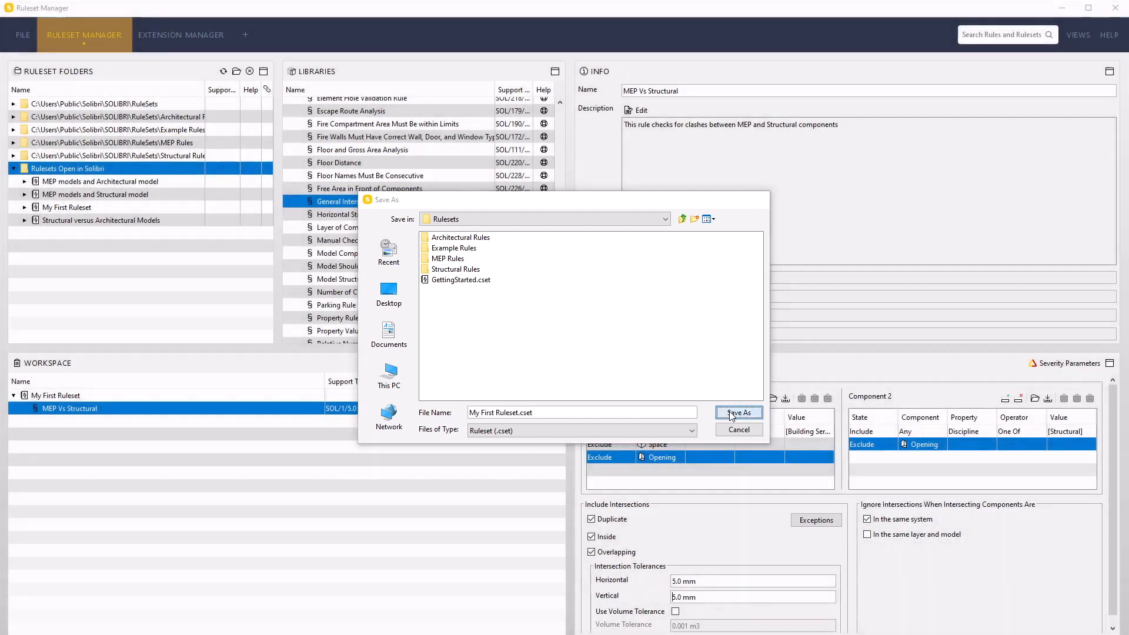
{"action": "left_click", "coordinate": [738, 412]}
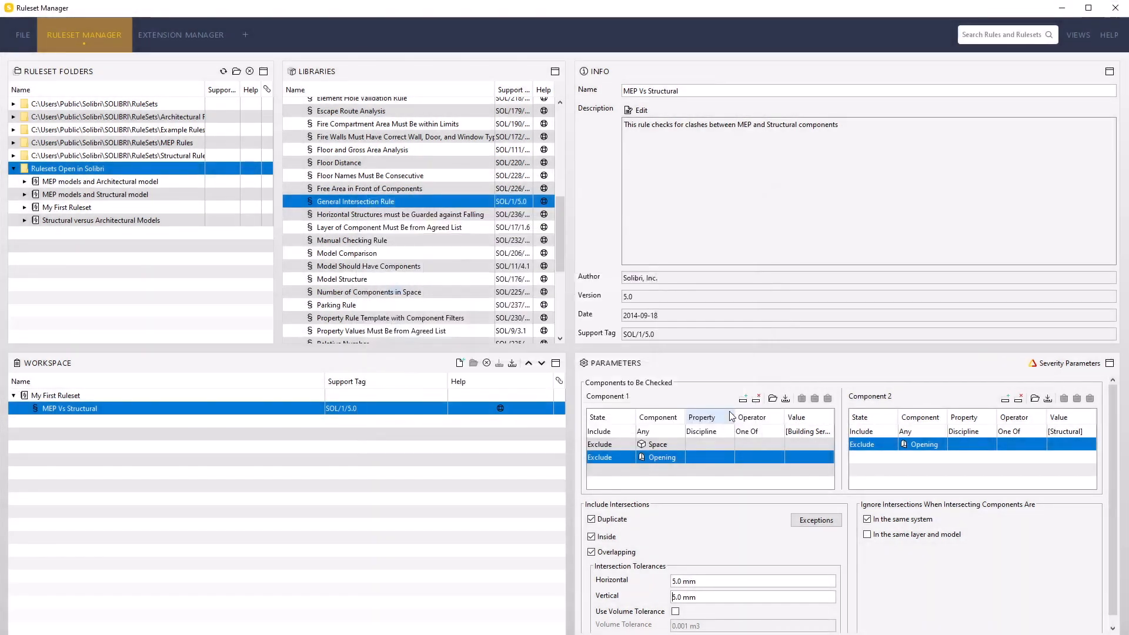
Switch to Solibri Office and save the model to the Desktop as an .smc file named Rulesets.
{"action": "left_click", "coordinate": [21, 37]}
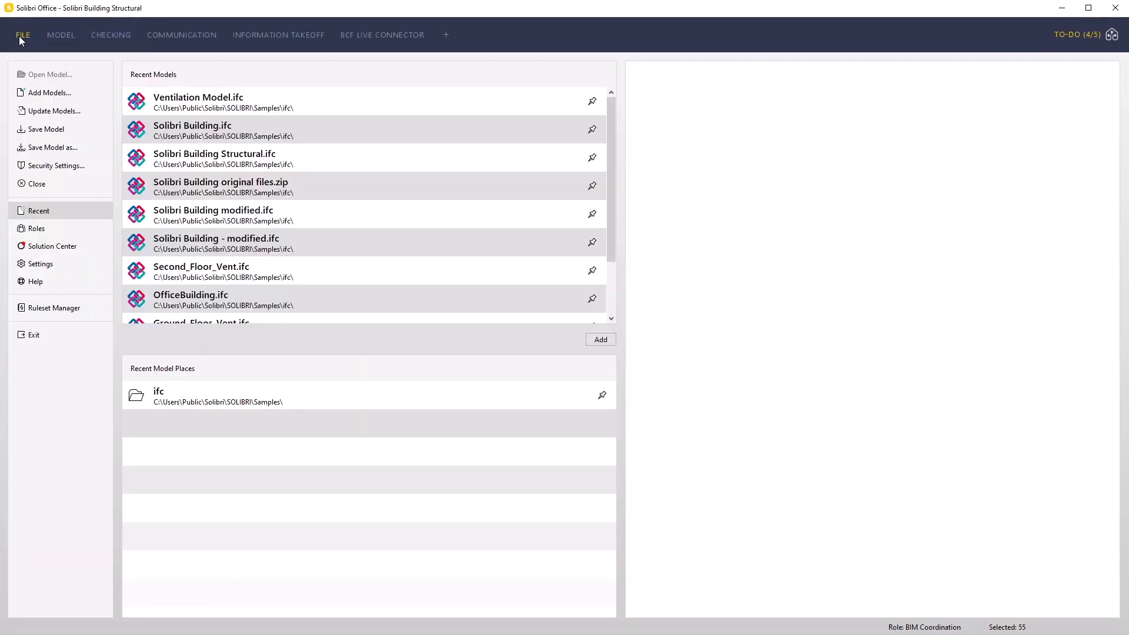
{"action": "left_click", "coordinate": [64, 148]}
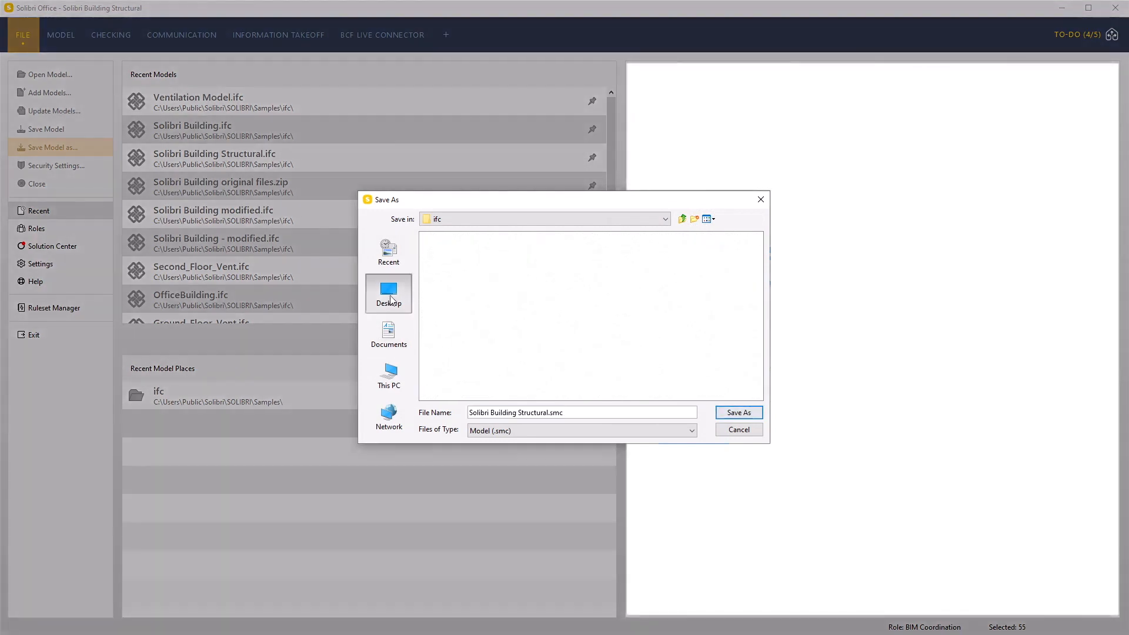
{"action": "left_click", "coordinate": [391, 299]}
{"action": "triple_click", "coordinate": [575, 415]}
{"action": "type", "text": "Rulesets"}
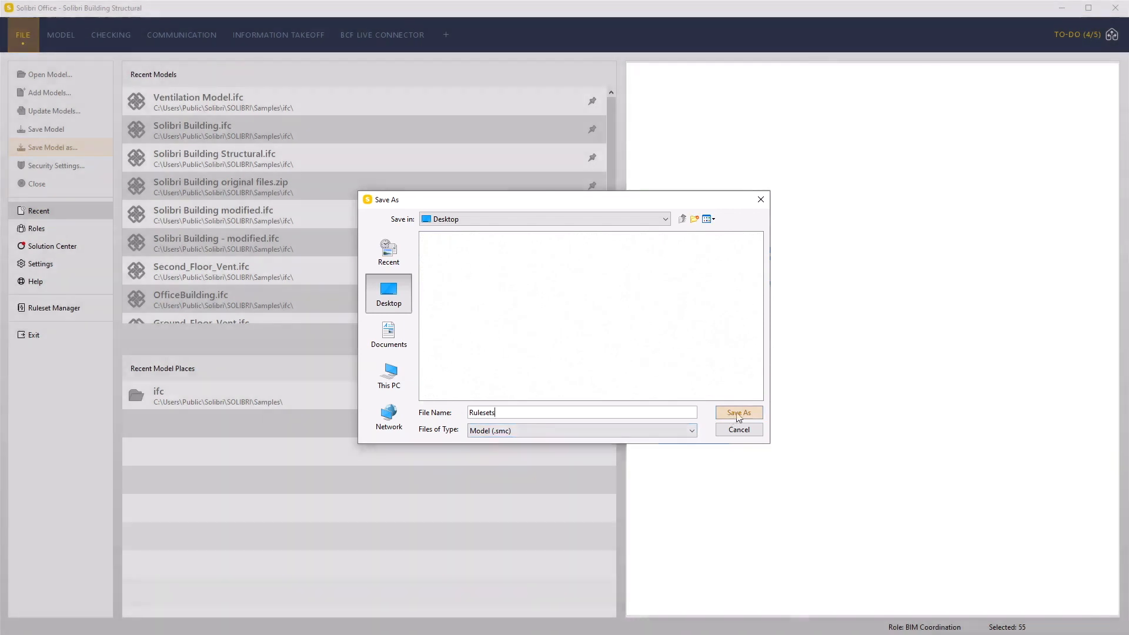
{"action": "left_click", "coordinate": [739, 412]}
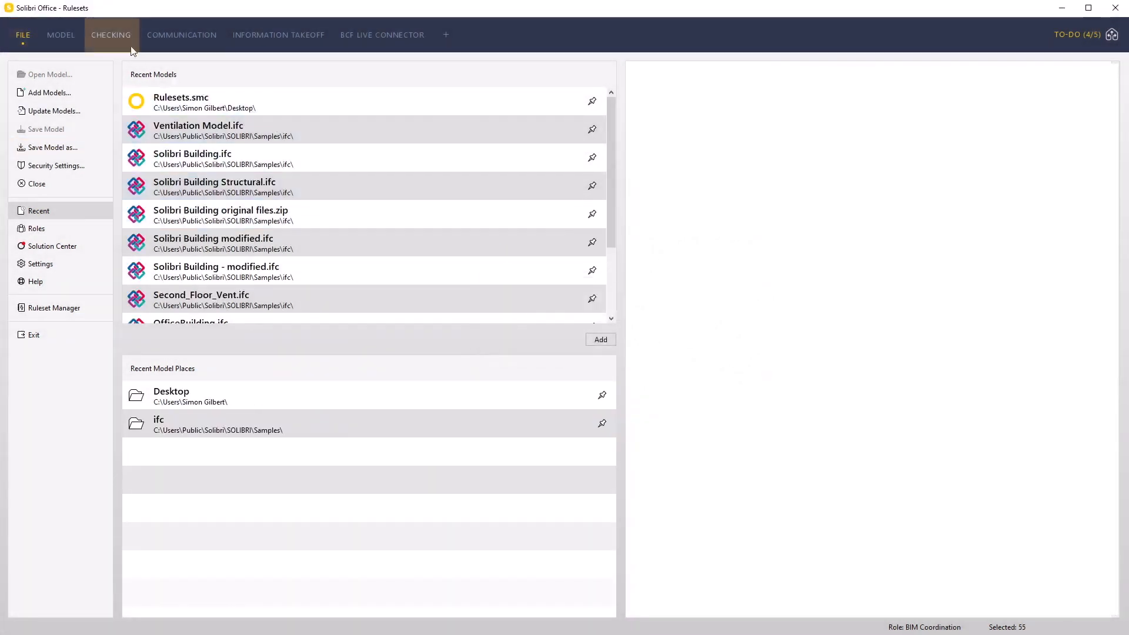
Go to model checking and expand My First Ruleset to show its MEP Vs Structural rule.
{"action": "left_click", "coordinate": [115, 34]}
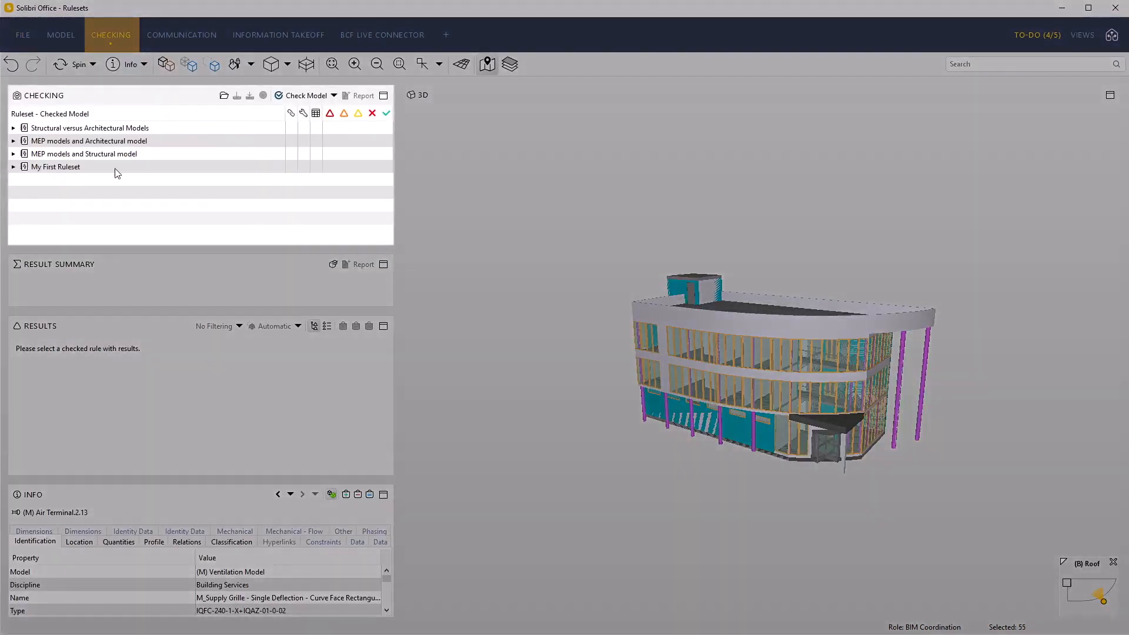
{"action": "left_click", "coordinate": [115, 167]}
{"action": "double_click", "coordinate": [116, 170]}
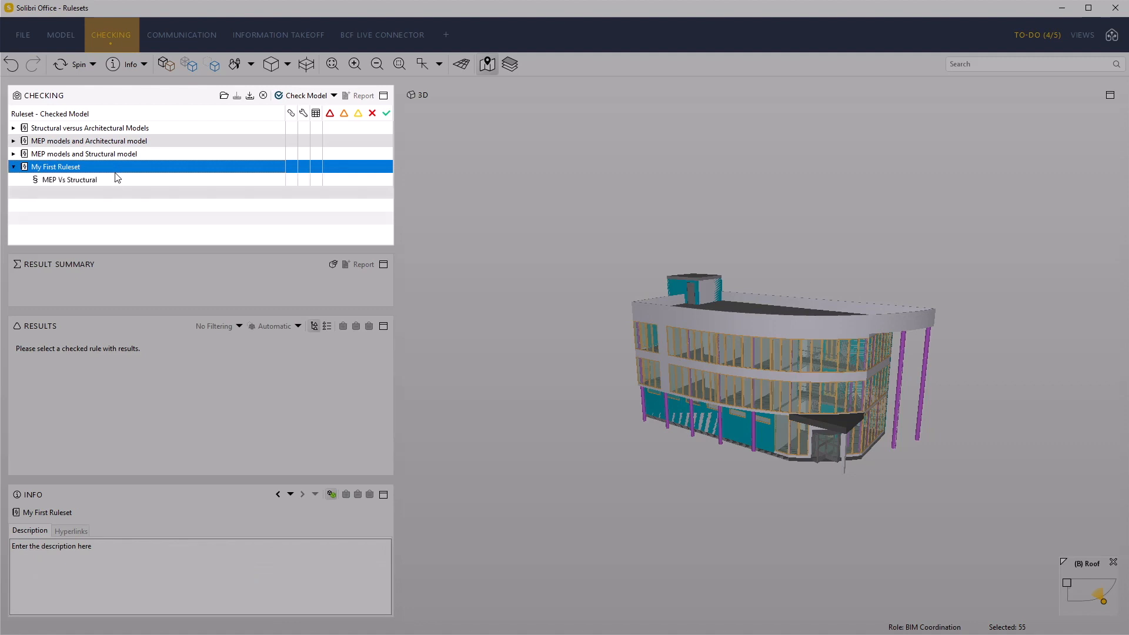
Disable the Structural versus Architectural Models, MEP models and Architectural model, and MEP models and Structural model rulesets.
{"action": "left_click", "coordinate": [128, 154]}
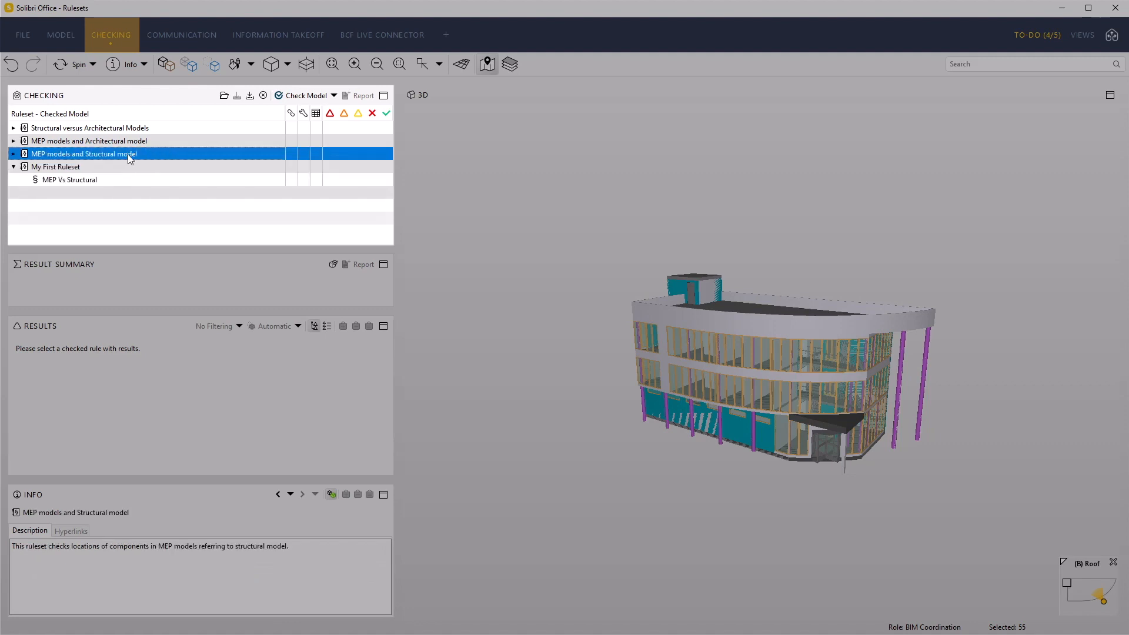
{"action": "left_click", "coordinate": [132, 127], "text": "shift"}
{"action": "right_click", "coordinate": [132, 126]}
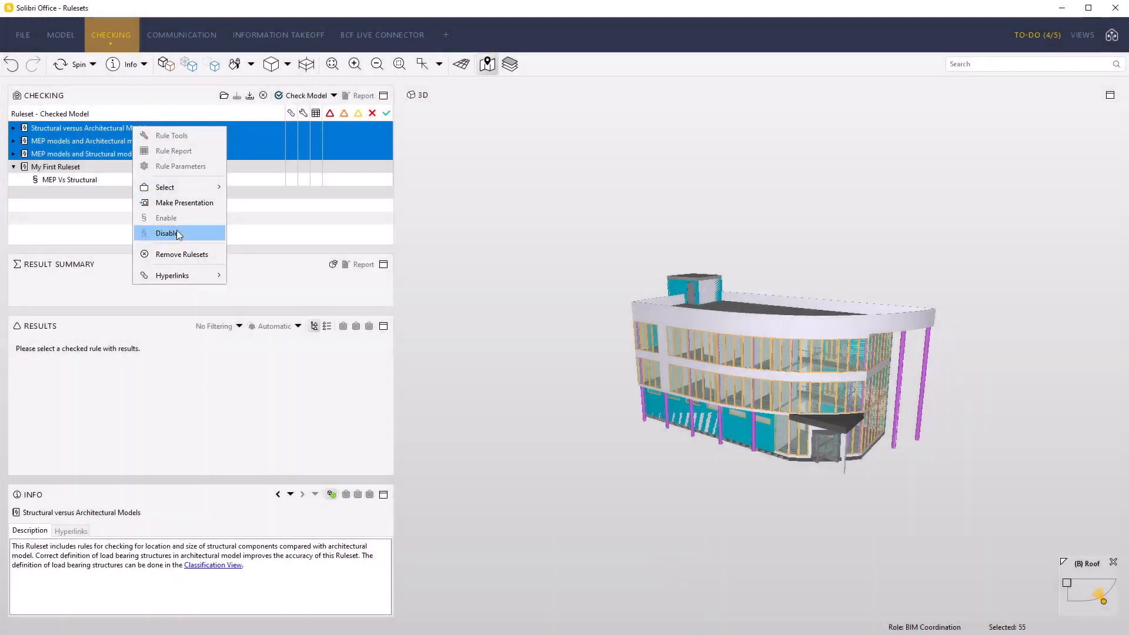
{"action": "left_click", "coordinate": [178, 234]}
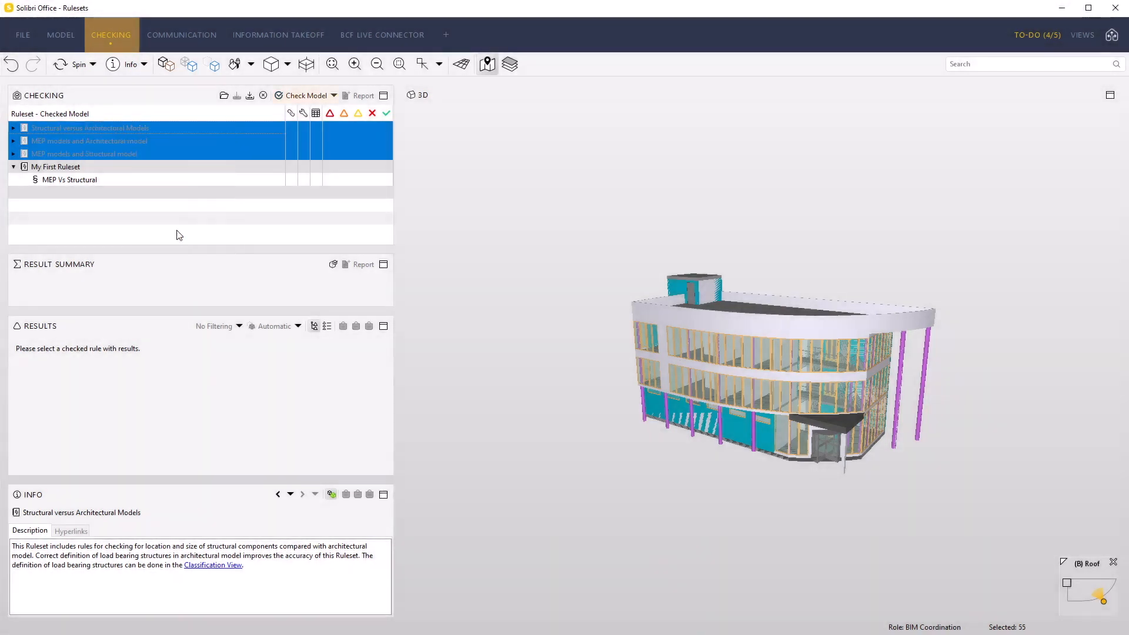
Check the model despite the incomplete tasks, and inspect the slab and wall intersections found by the MEP Vs Structural rule.
{"action": "left_click", "coordinate": [300, 98]}
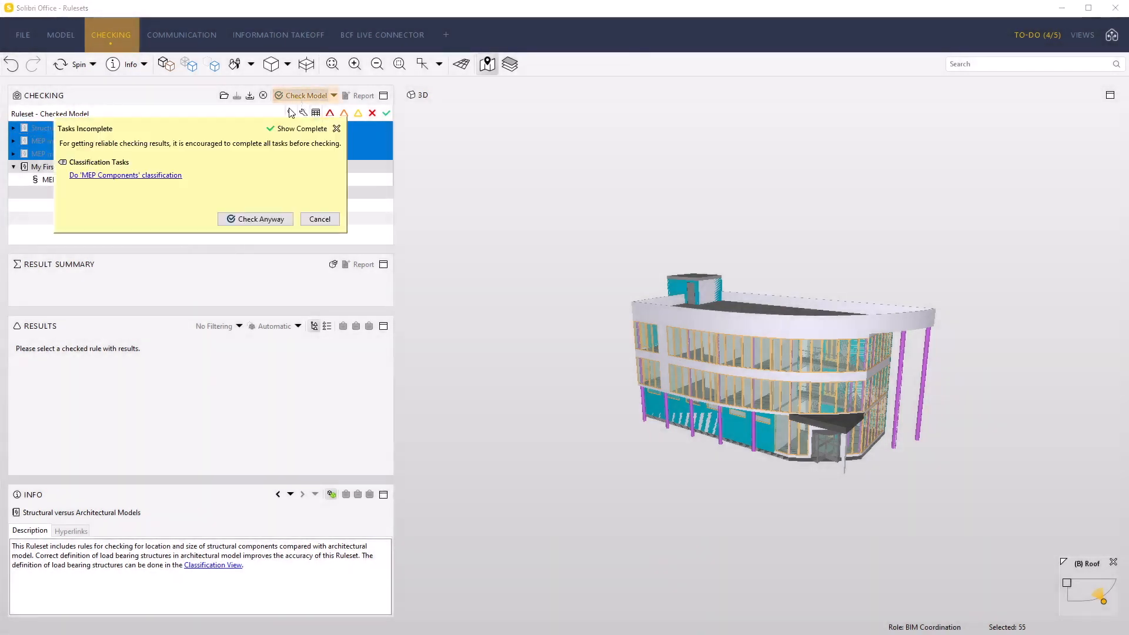
{"action": "left_click", "coordinate": [245, 218]}
{"action": "left_click", "coordinate": [157, 179]}
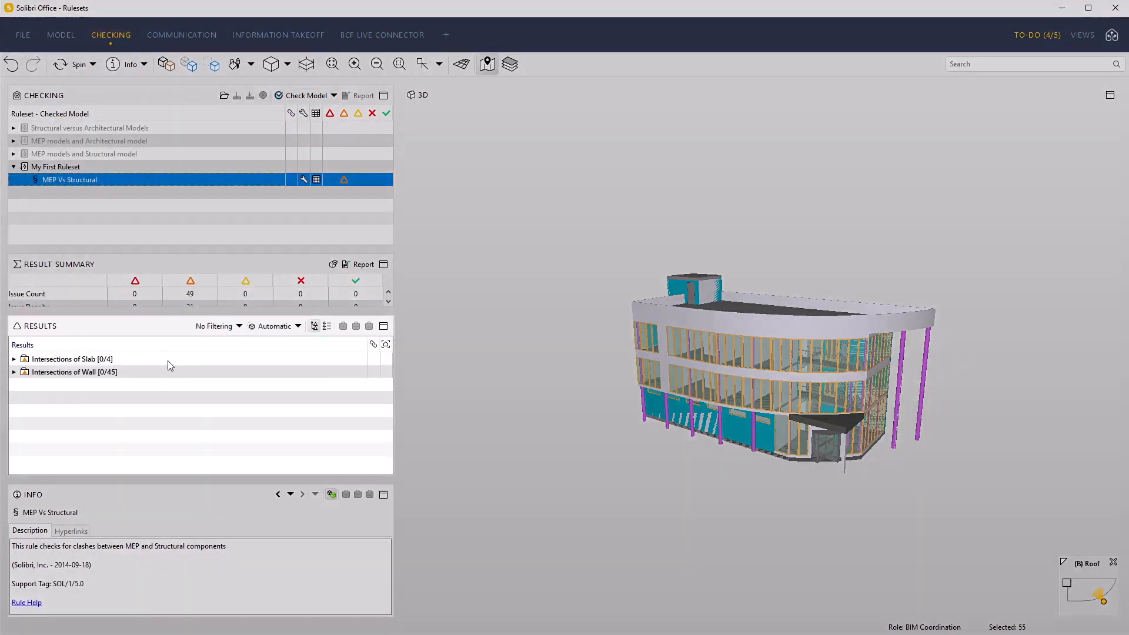
{"action": "left_click", "coordinate": [168, 361]}
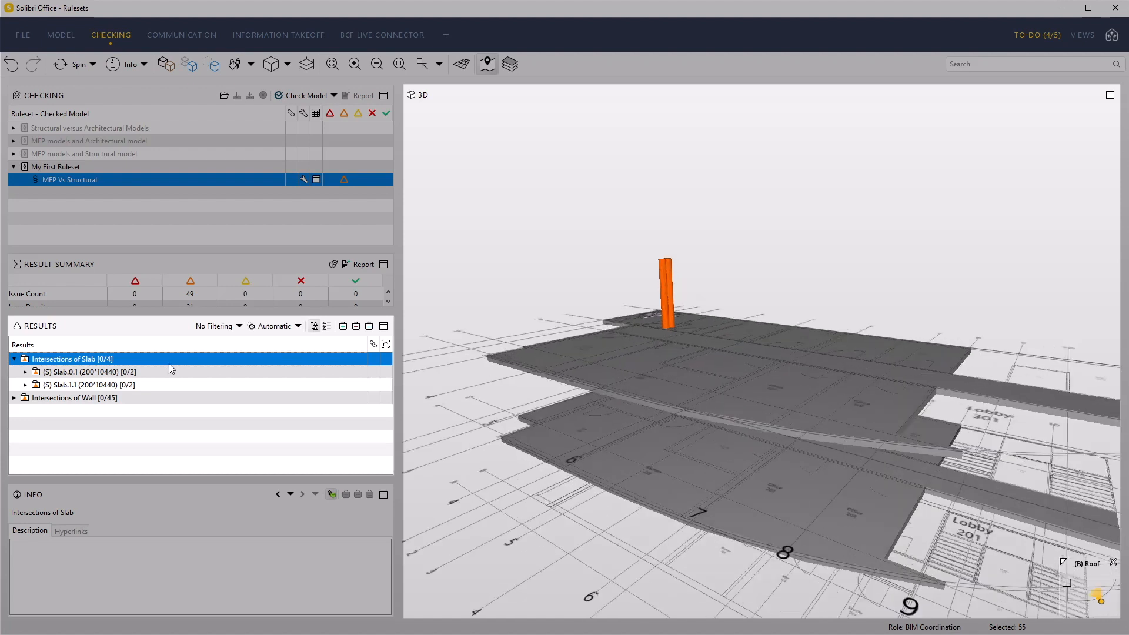
{"action": "left_click", "coordinate": [184, 399]}
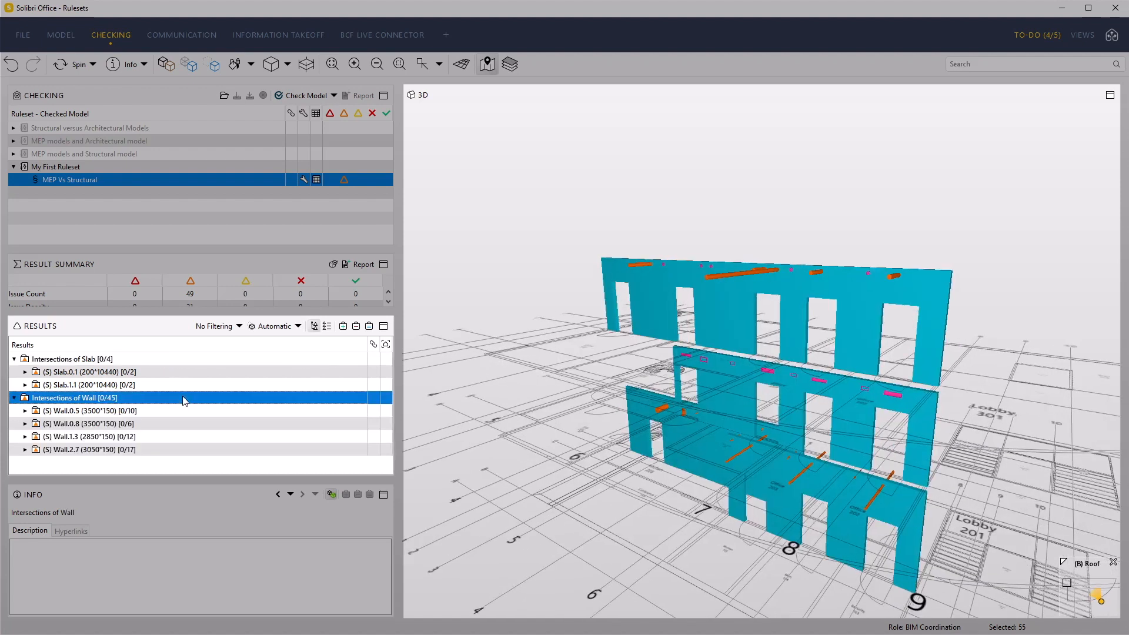
{"action": "left_click_drag", "start_coordinate": [863, 231], "coordinate": [799, 348]}
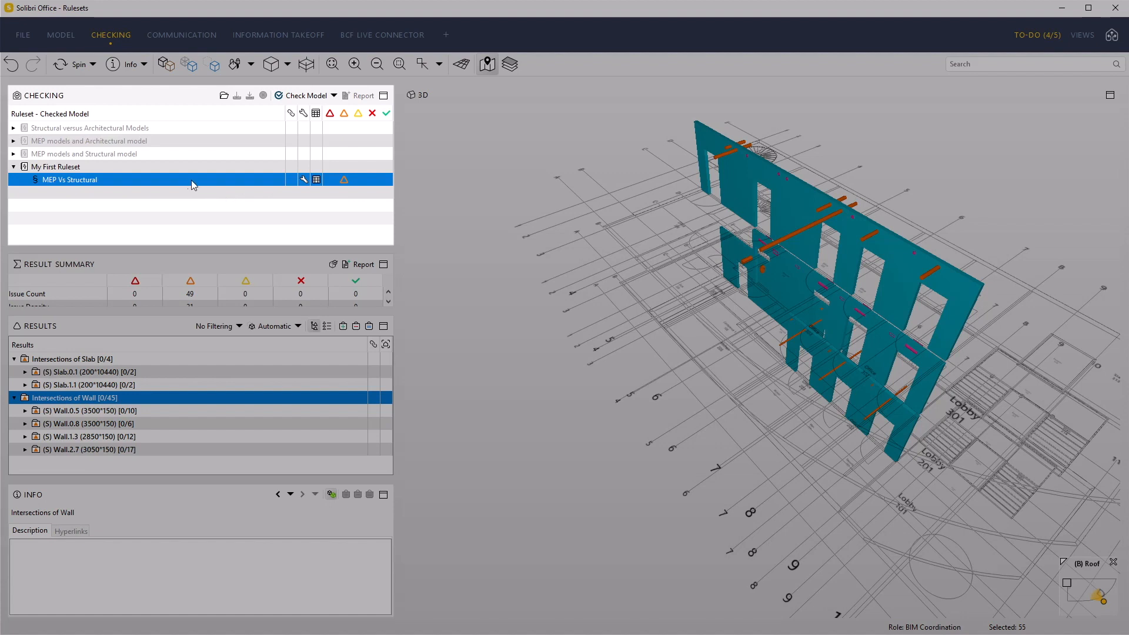
Enable the volume tolerance in the MEP Vs Structural rule's parameters and set it to 0.005 m3.
{"action": "right_click", "coordinate": [186, 178]}
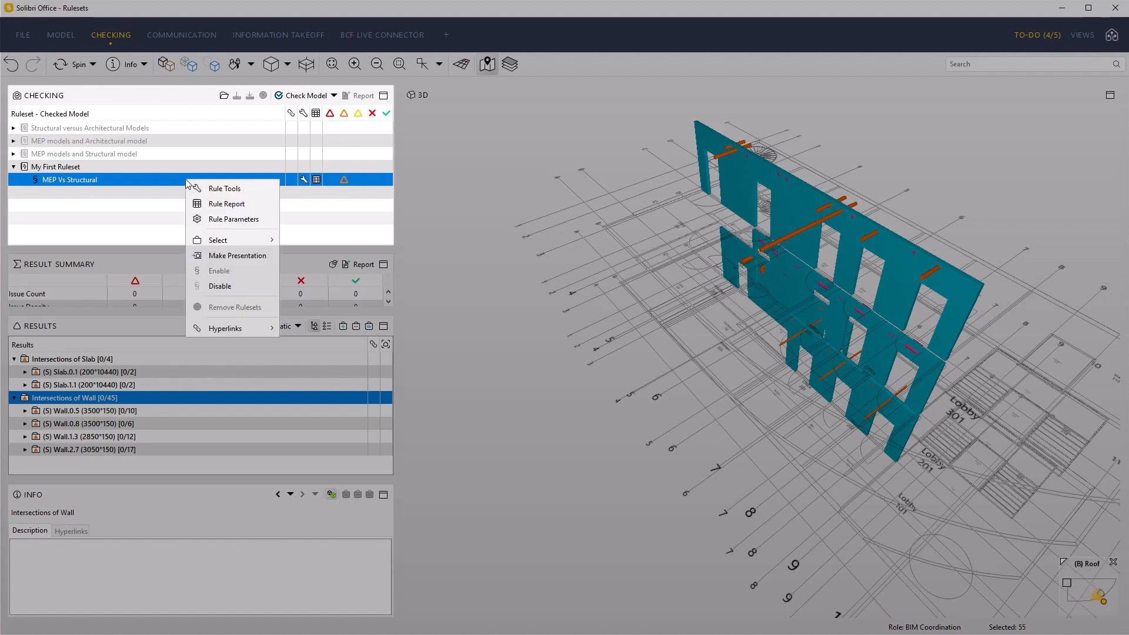
{"action": "left_click", "coordinate": [224, 220]}
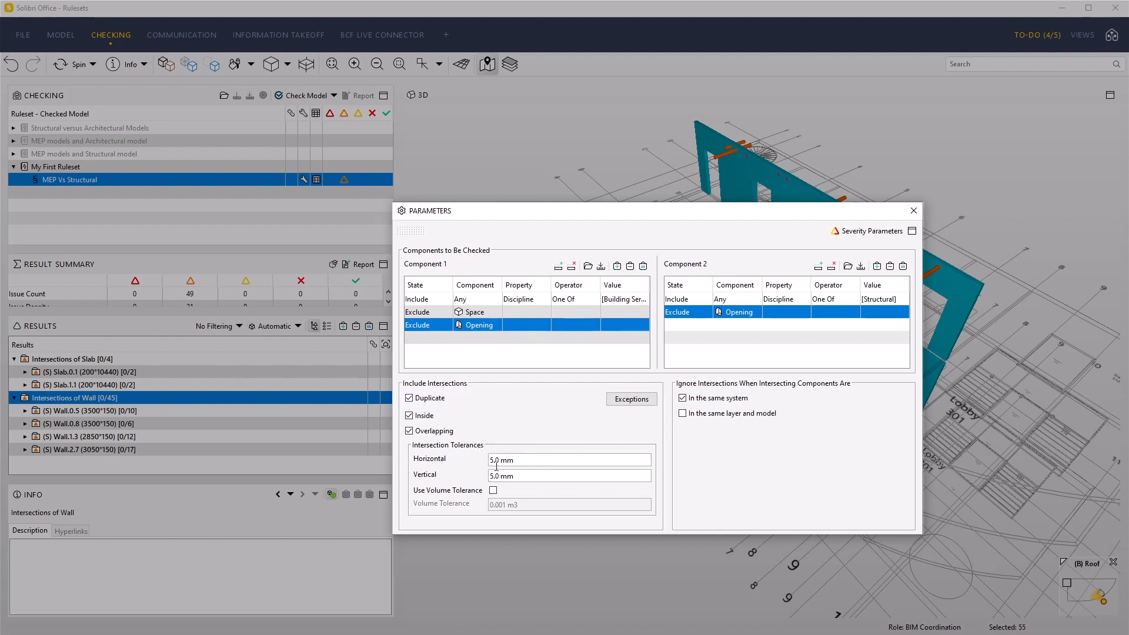
{"action": "left_click", "coordinate": [493, 490]}
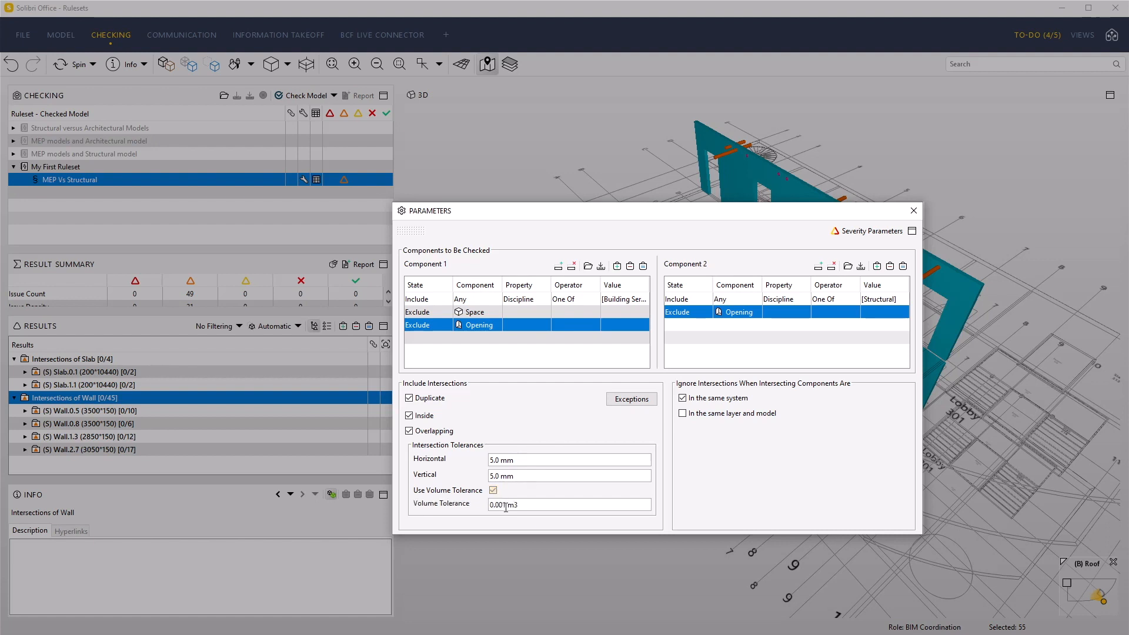
{"action": "key", "text": "Right"}
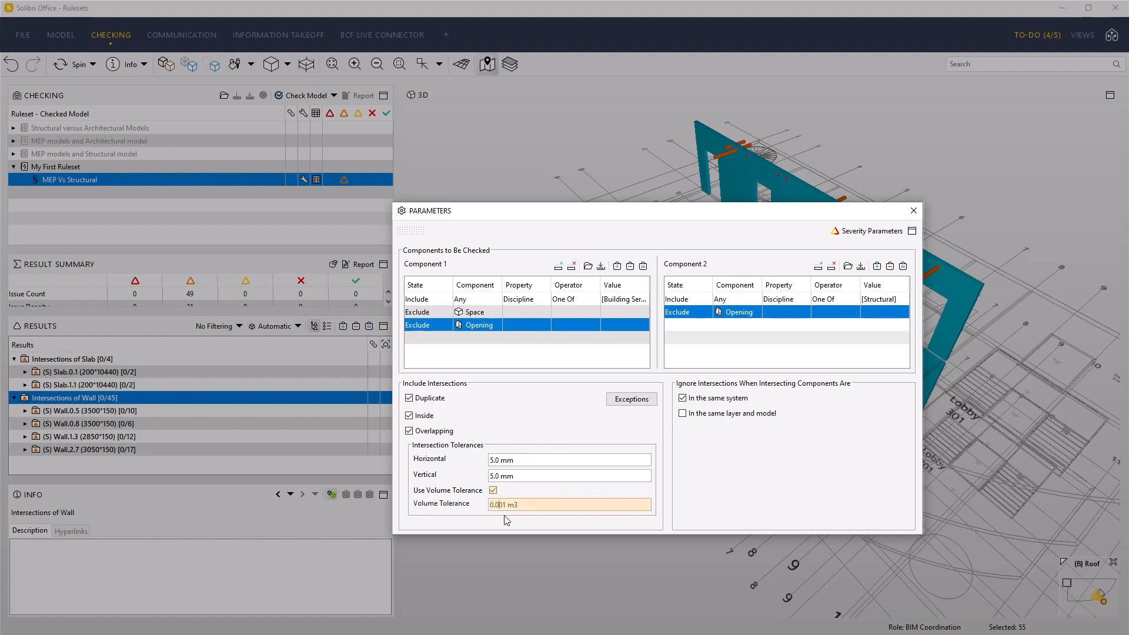
{"action": "key", "text": "BackSpace"}
{"action": "type", "text": "5"}
{"action": "left_click", "coordinate": [550, 476]}
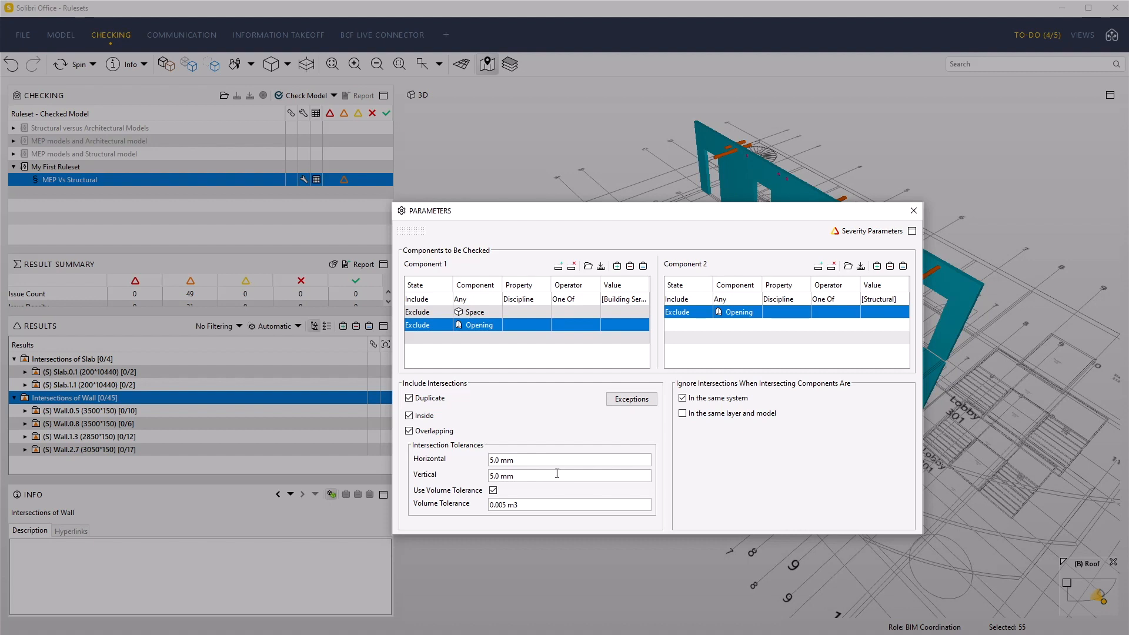
{"action": "left_click", "coordinate": [914, 212]}
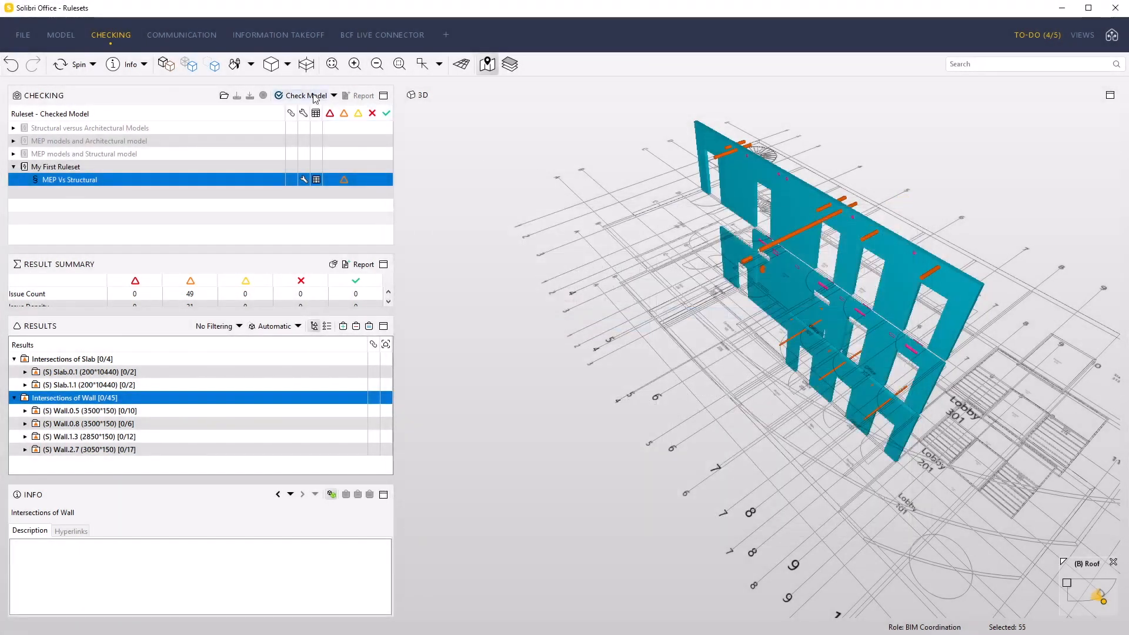
Rerun the model check despite the incomplete tasks, and examine the updated slab and wall intersections in 3D.
{"action": "left_click", "coordinate": [305, 95]}
{"action": "left_click", "coordinate": [250, 218]}
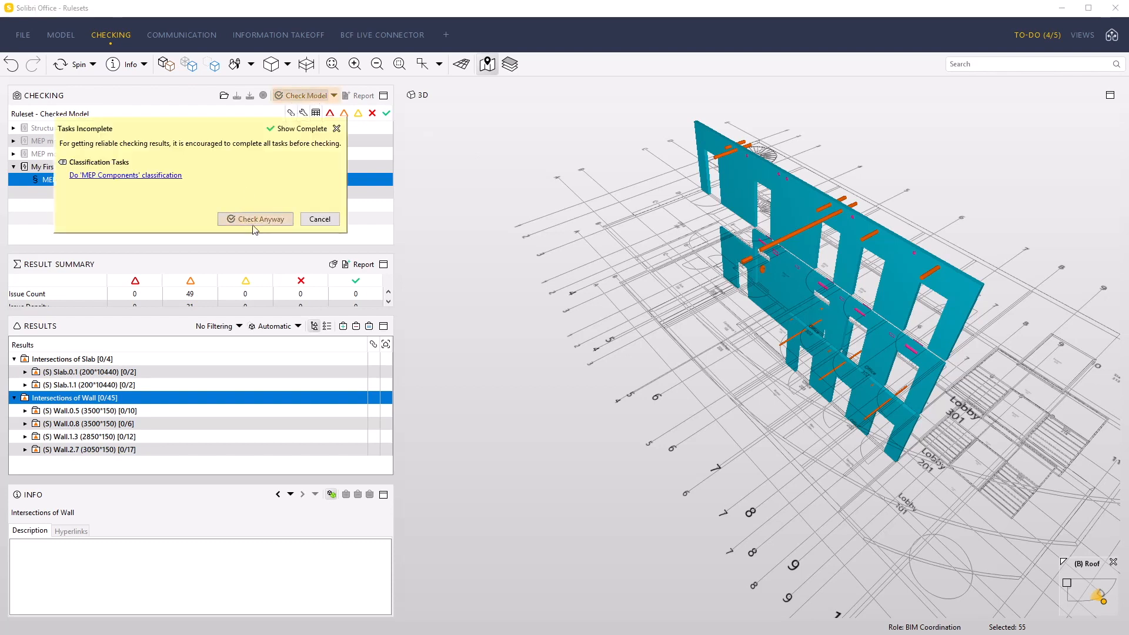
{"action": "left_click", "coordinate": [161, 359]}
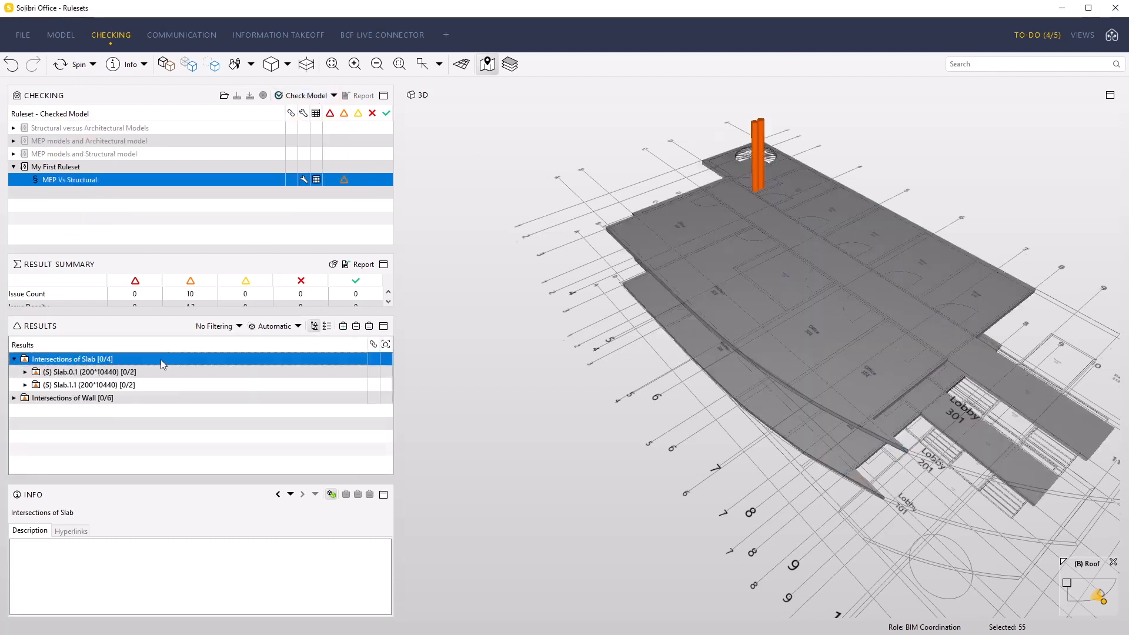
{"action": "left_click", "coordinate": [163, 398]}
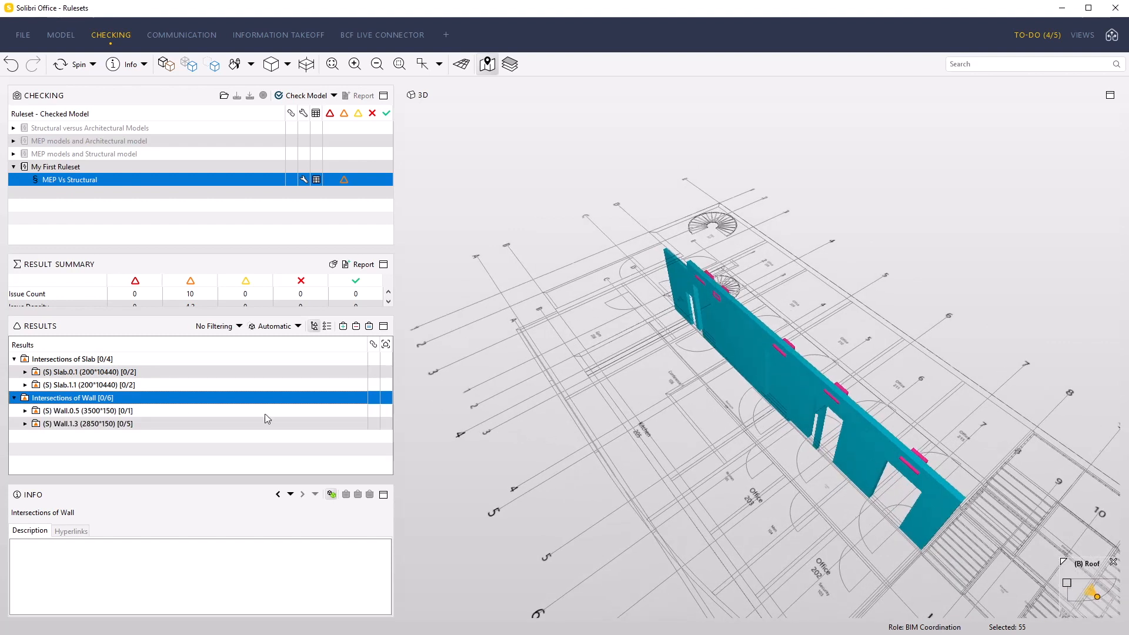
{"action": "left_click_drag", "start_coordinate": [734, 404], "coordinate": [519, 357]}
{"action": "scroll", "coordinate": [816, 382], "scroll_direction": "up", "scroll_amount": 2}
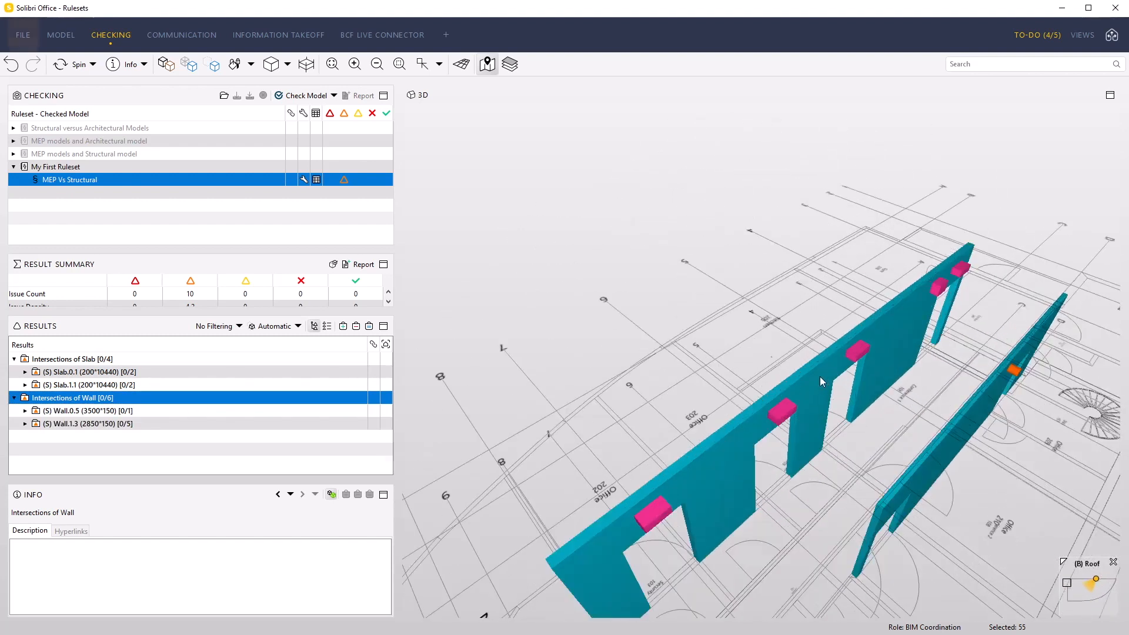
Close the model, saving both the Rulesets model and My First Ruleset.
{"action": "left_click", "coordinate": [23, 37]}
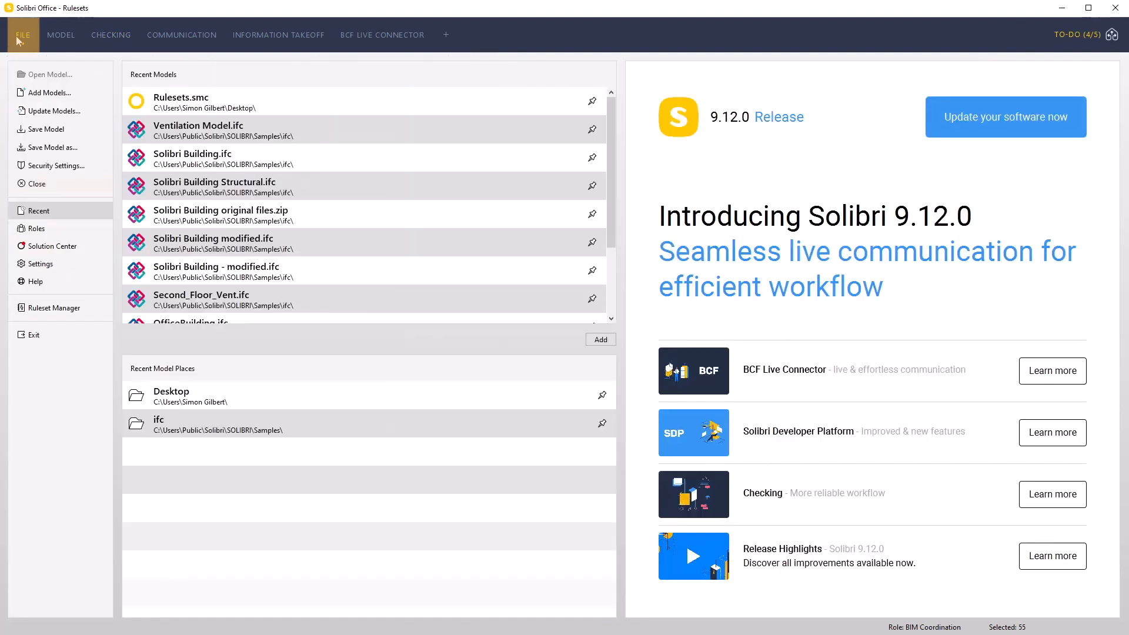
{"action": "left_click", "coordinate": [37, 184]}
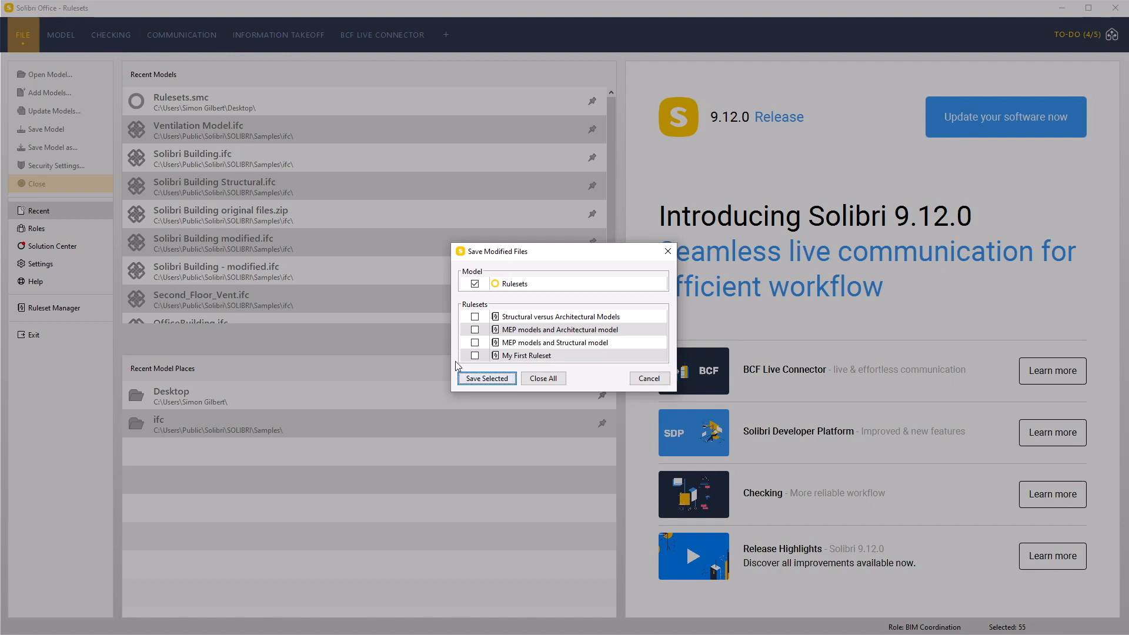
{"action": "left_click", "coordinate": [474, 355]}
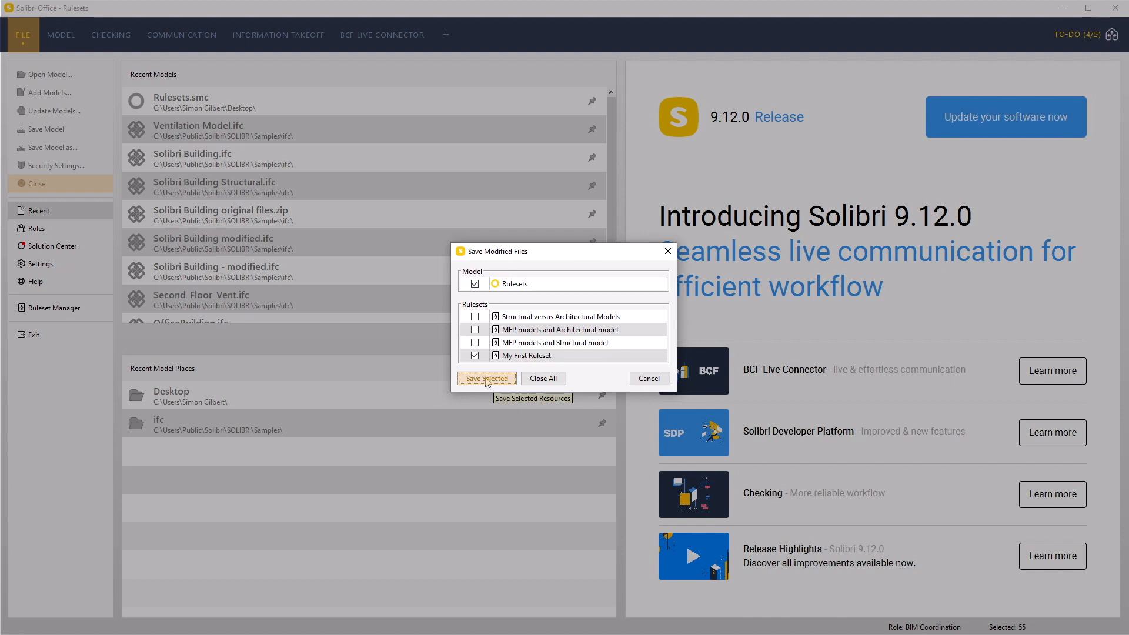
{"action": "left_click", "coordinate": [486, 379]}
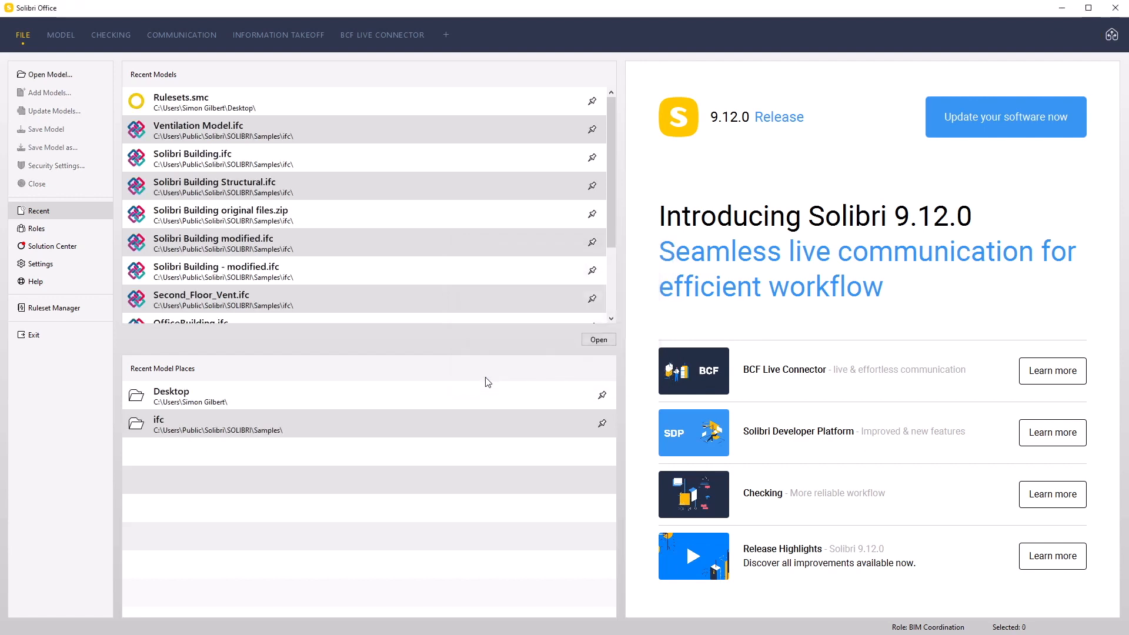